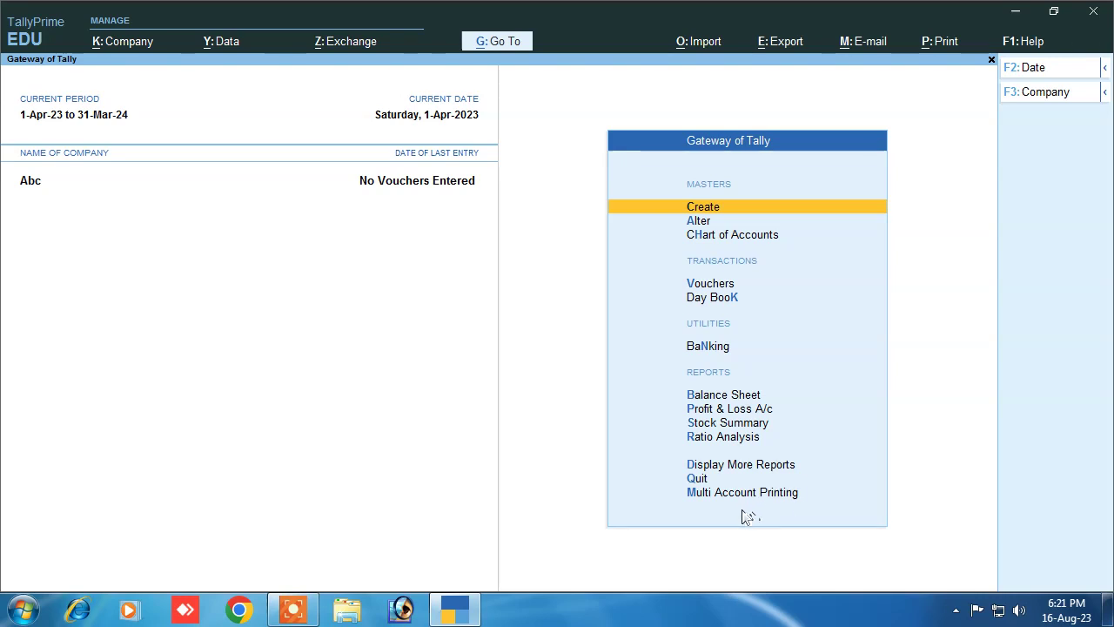
Open the company features of Abc, check bill-wise entry and interest calculation, and open the company's GST details
key("F11")
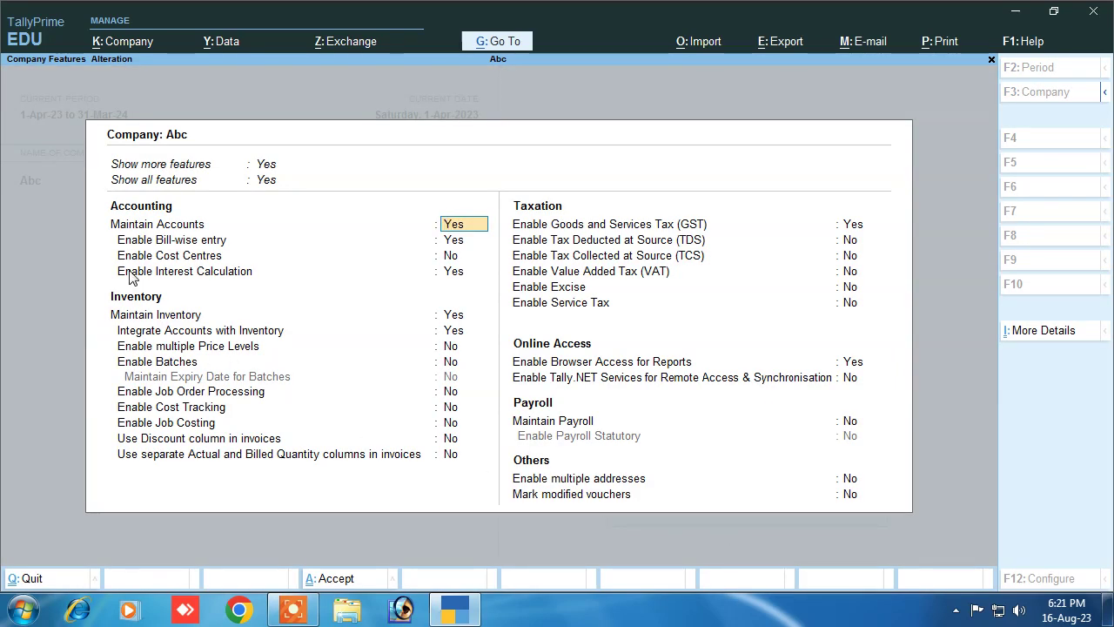
key("Return")
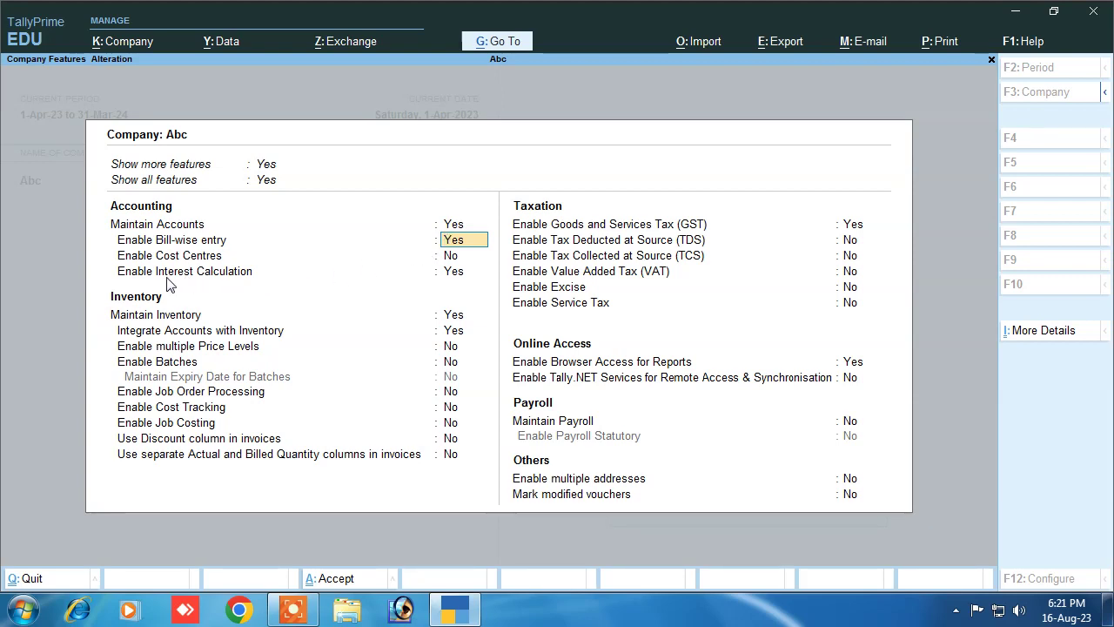
left_click(454, 274)
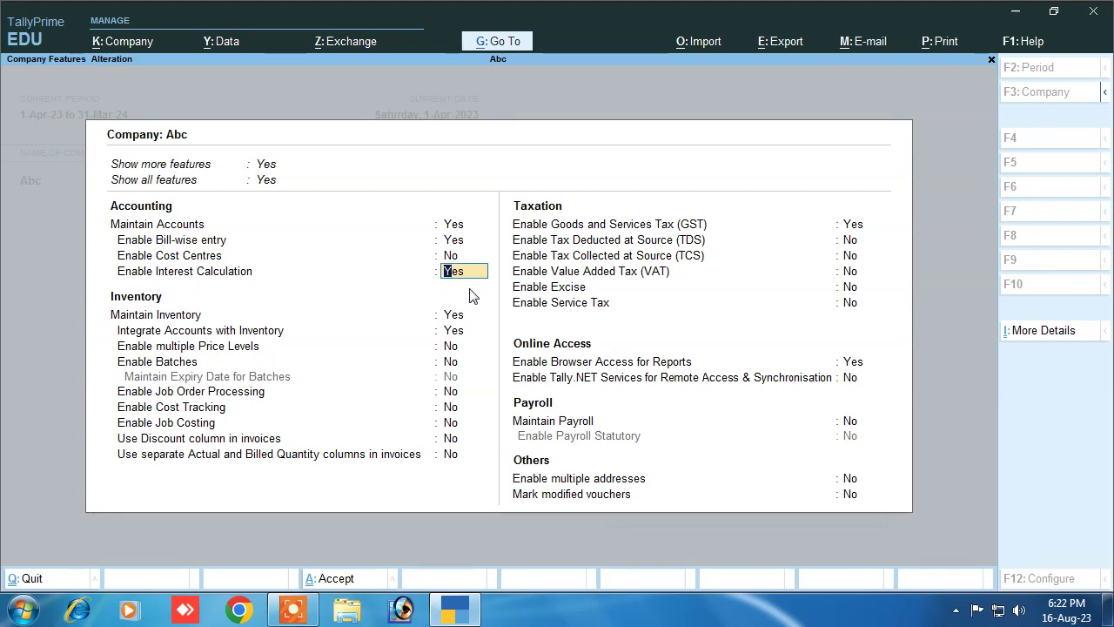
left_click(852, 228)
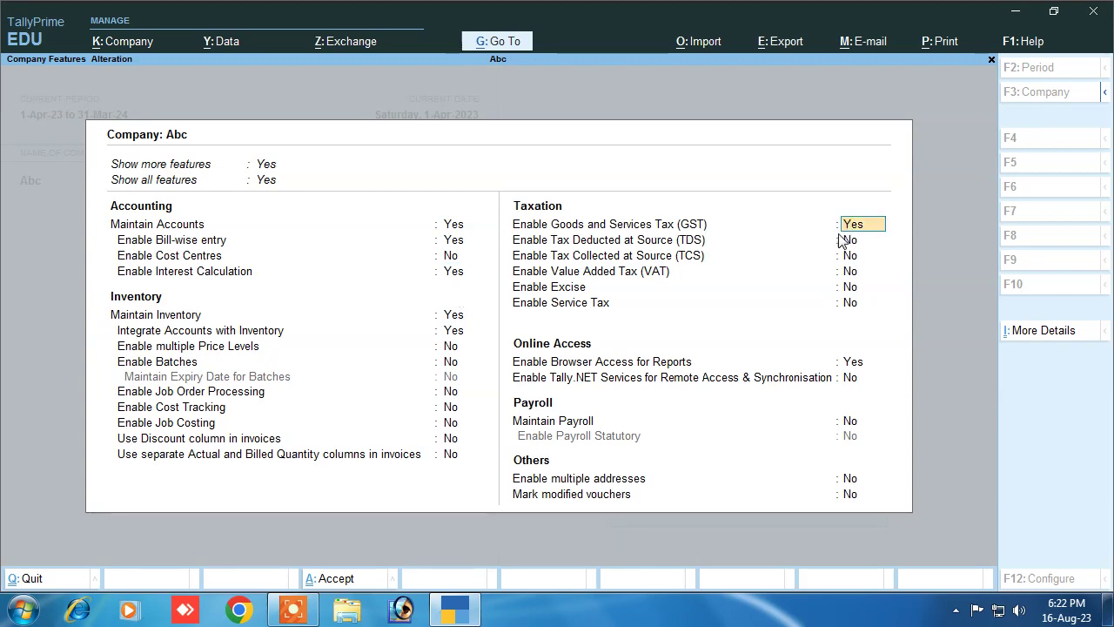
key("Return")
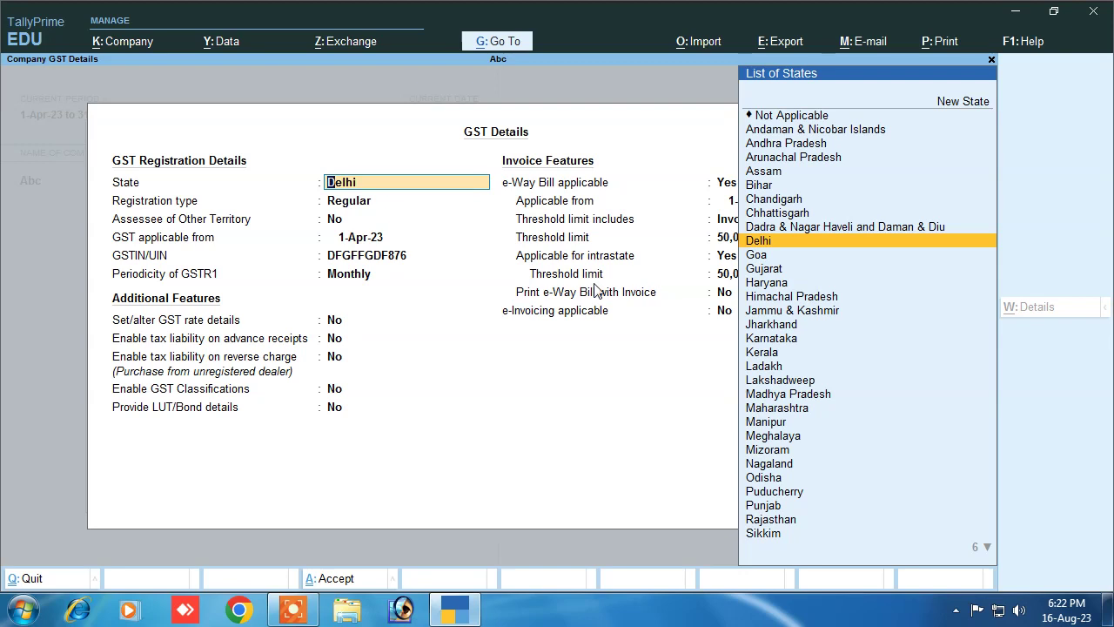
Review the company's GST registration details, additional features and e-Way Bill settings, and accept them as they are
key("Return")
key("Return")
key("Return")
key("Return")
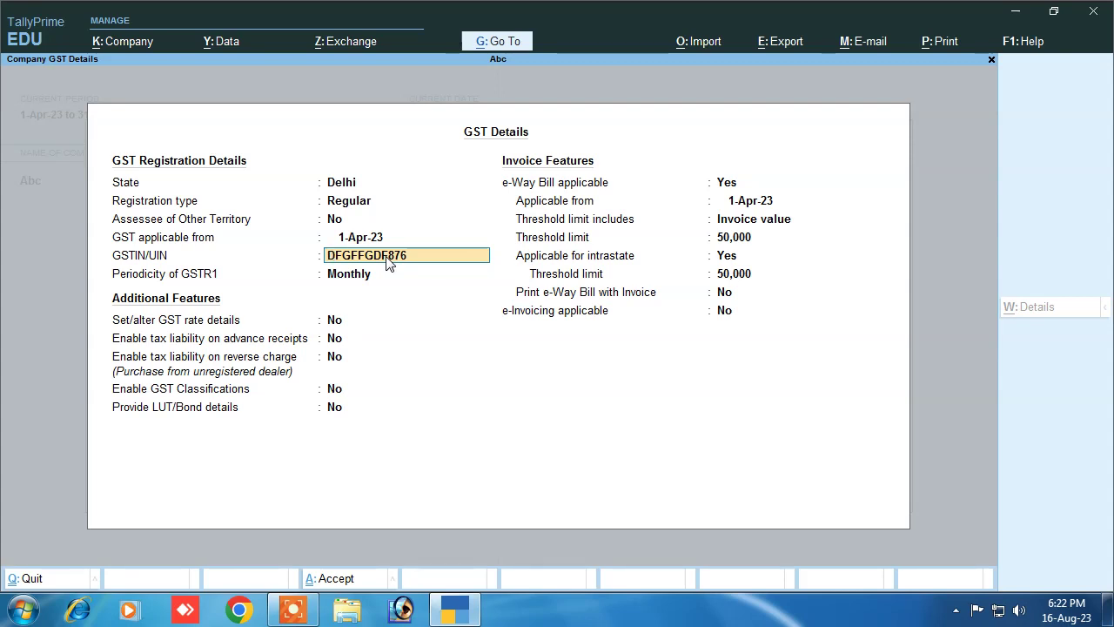
key("Return")
key("Return")
key("Return")
key("Return")
key("Return")
key("Return")
key("Return")
key("Return")
key("Return")
key("Return")
key("Return")
key("Return")
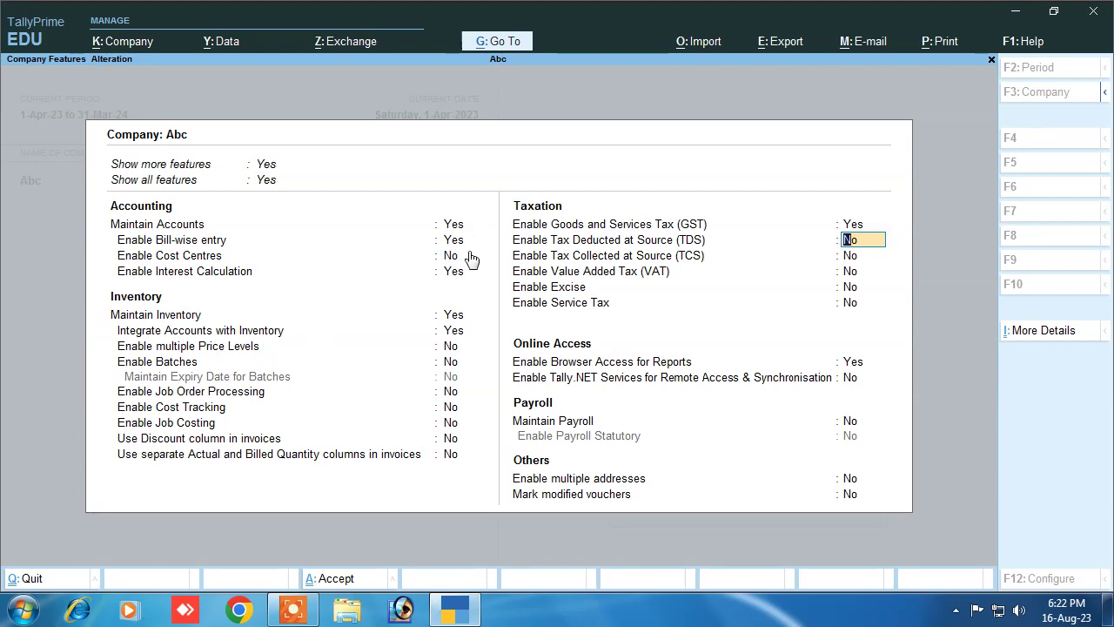
Go through the remaining taxation, online access and payroll features without changes and accept the company features
left_click(850, 254)
key("Return")
key("Return")
key("Return")
key("Return")
key("Return")
key("Return")
key("Return")
key("Return")
key("Return")
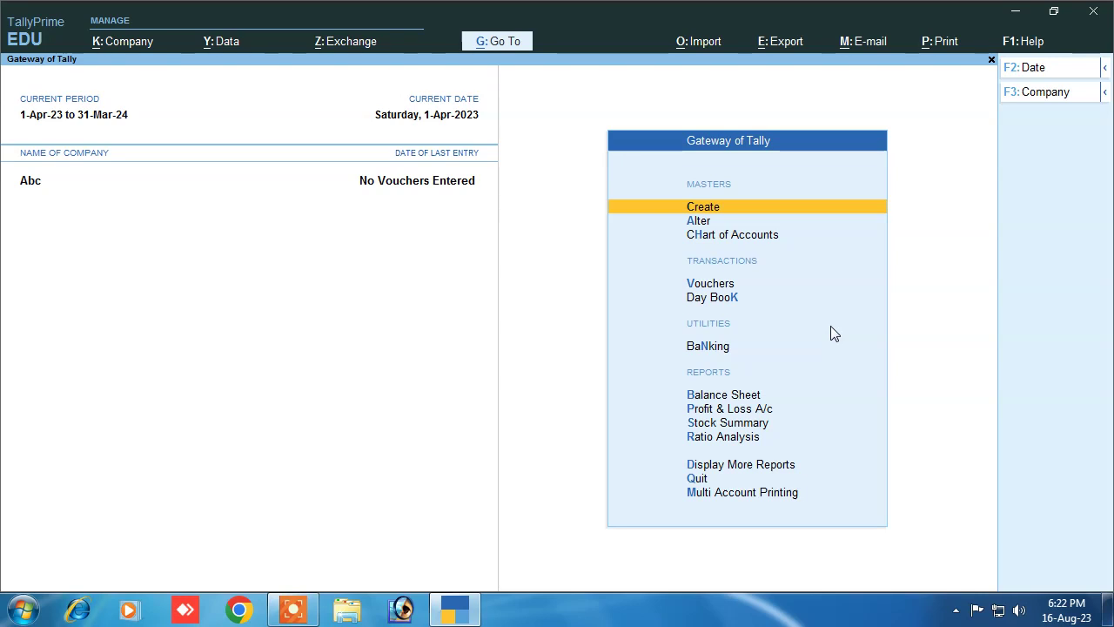
Create a new ledger named Sales under the Sales Accounts group
key("Down")
key("Up")
key("Return")
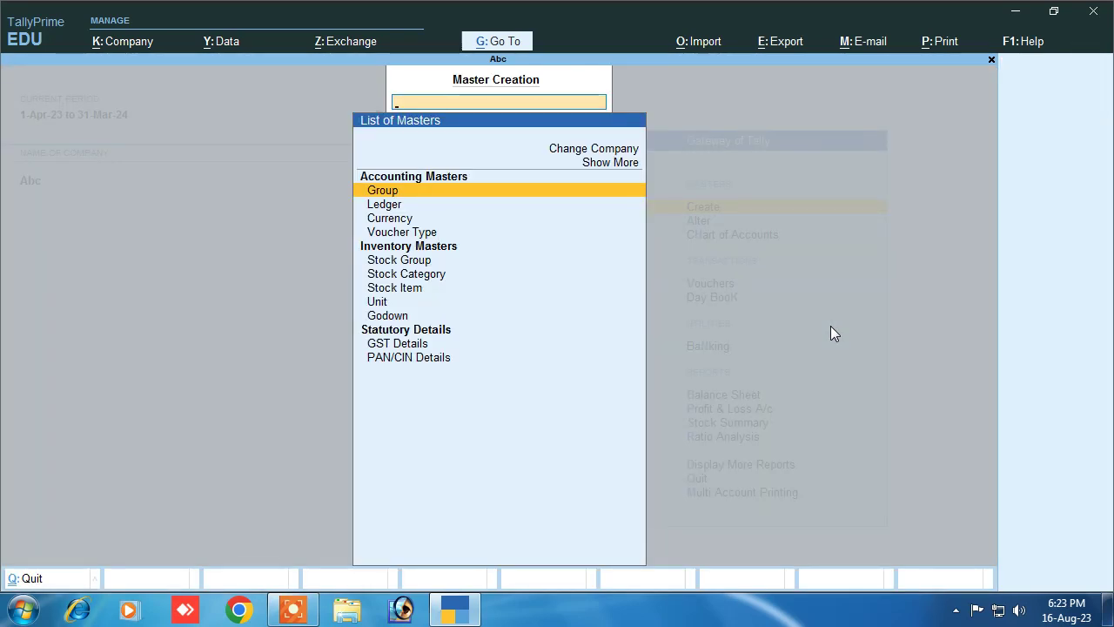
key("Down")
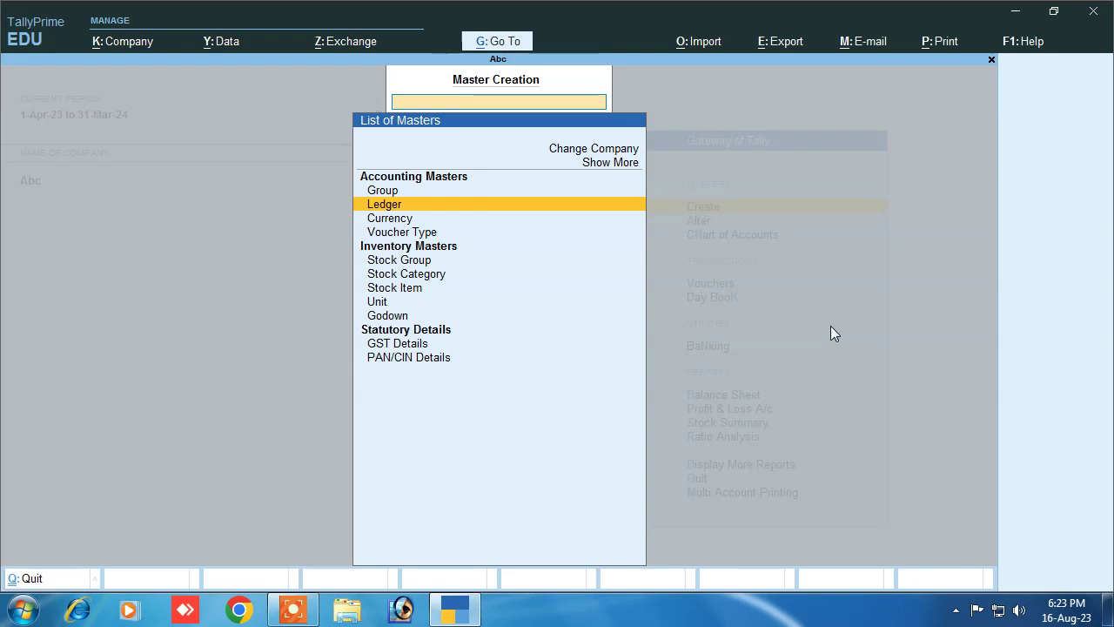
key("Return")
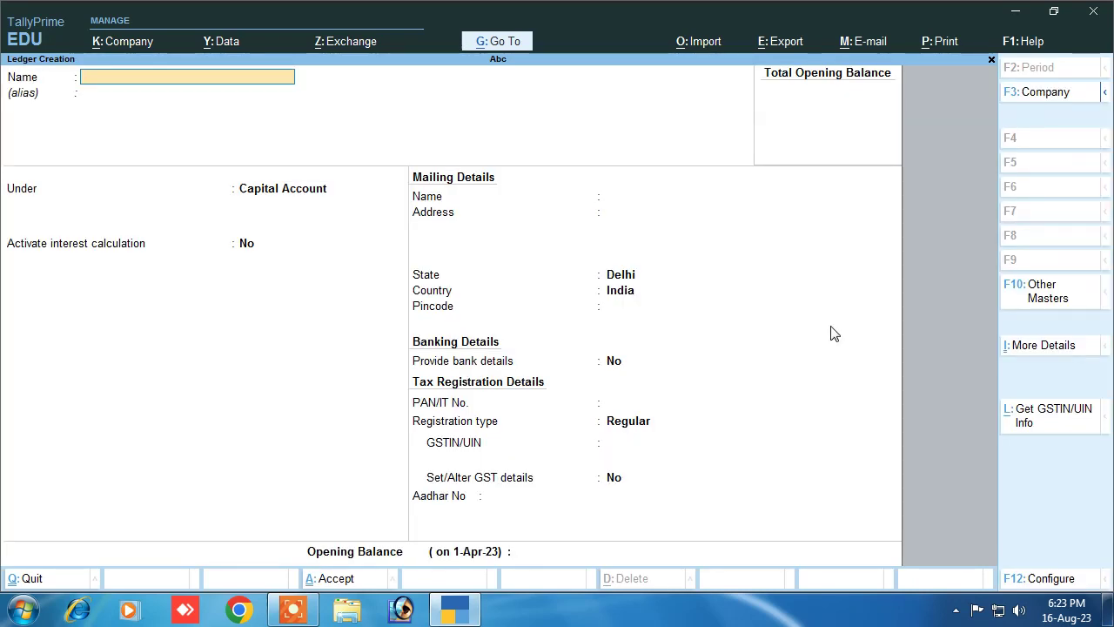
type("Sales")
key("Return")
type("S")
key("Down")
key("Up")
key("Return")
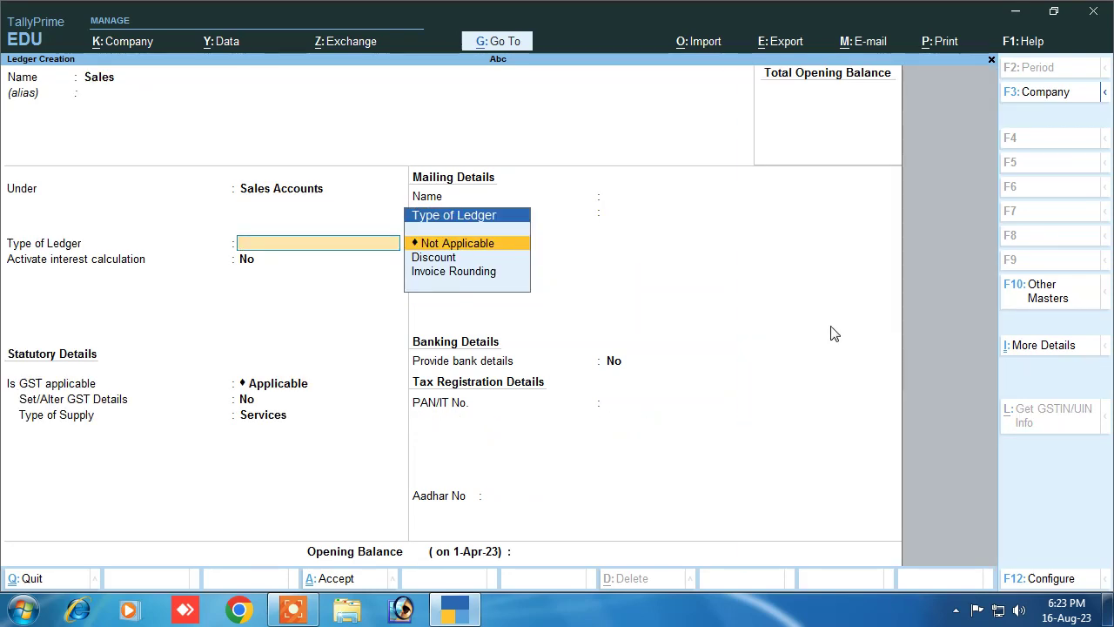
Keep the Sales ledger's type Not Applicable and GST Applicable, and set Set/Alter GST Details to Yes
key("Return")
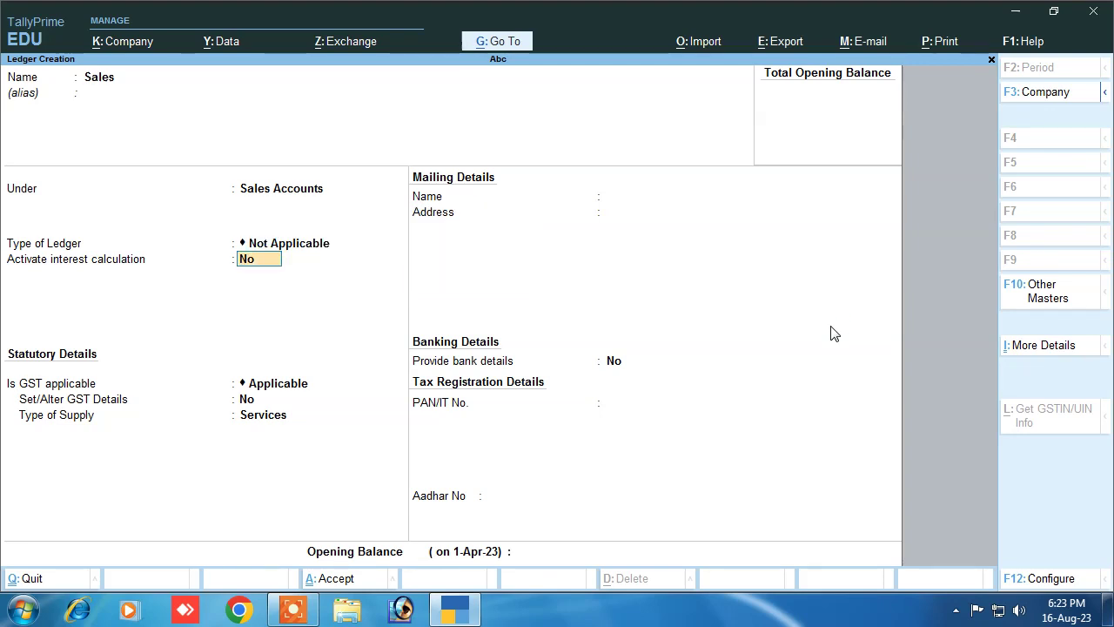
key("Return")
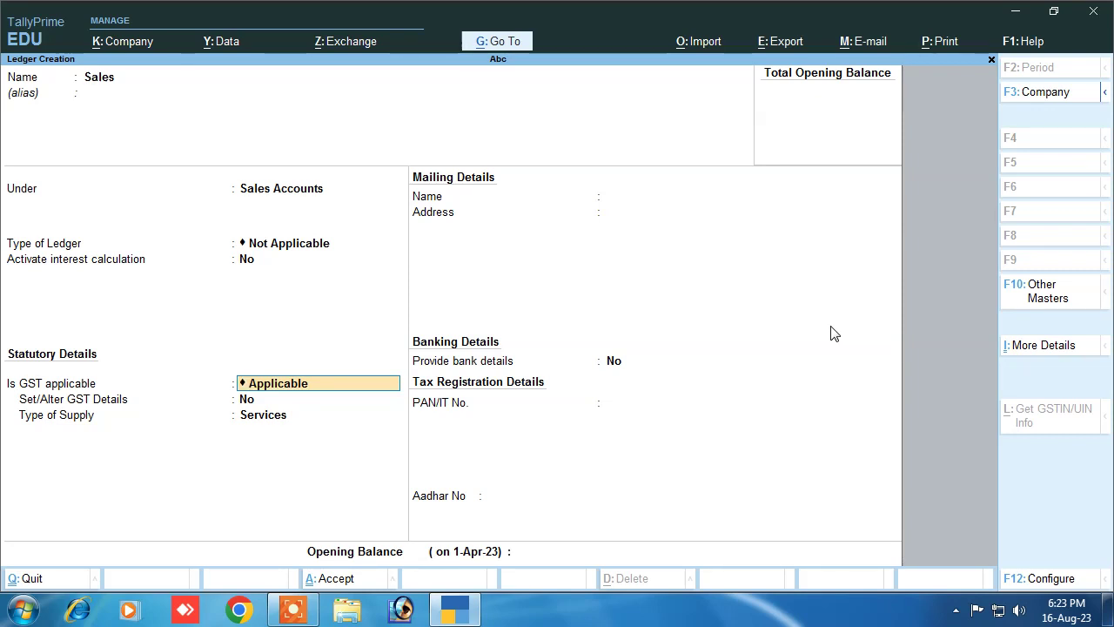
key("Return")
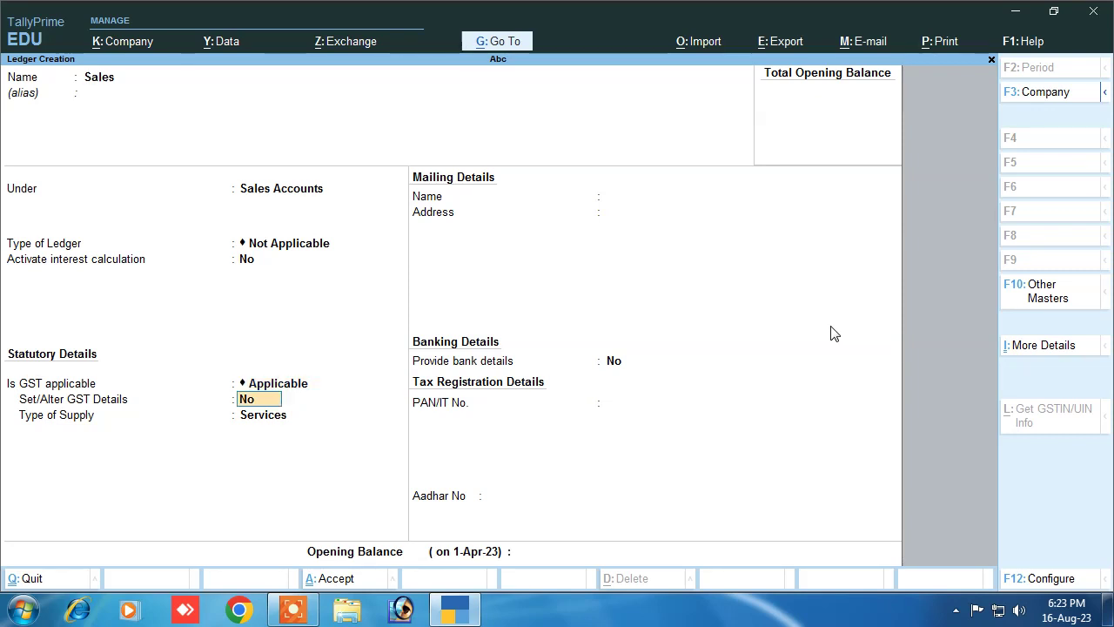
type("yes")
key("Return")
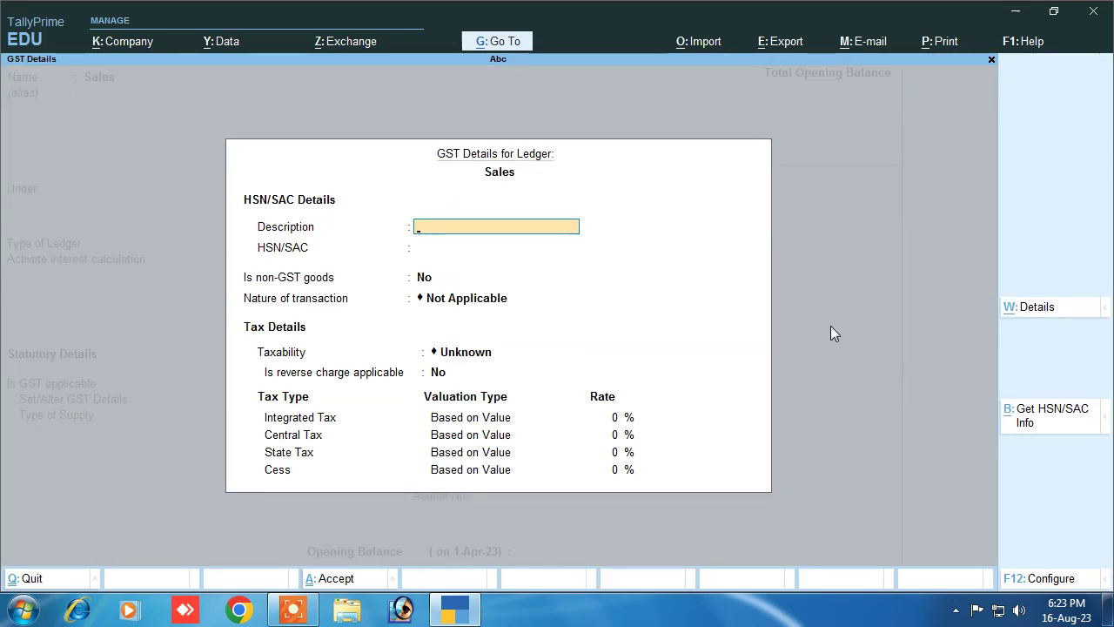
Enter Goods as the description and 87545 as the HSN/SAC in the Sales ledger's GST details
type("Goo")
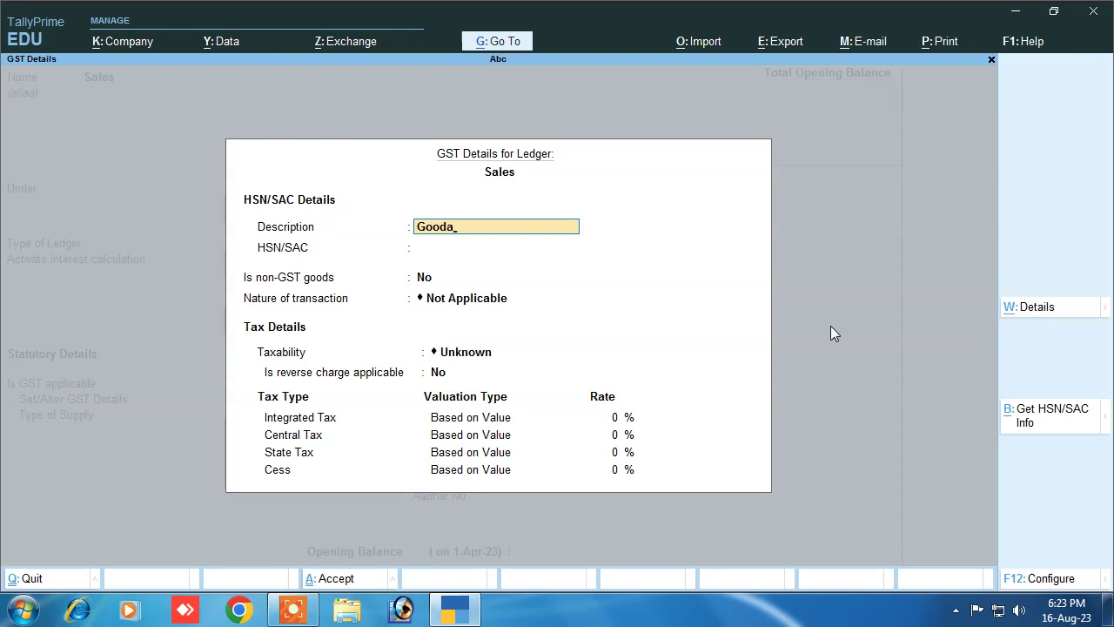
type("ds")
key("Return")
type("87545")
key("Return")
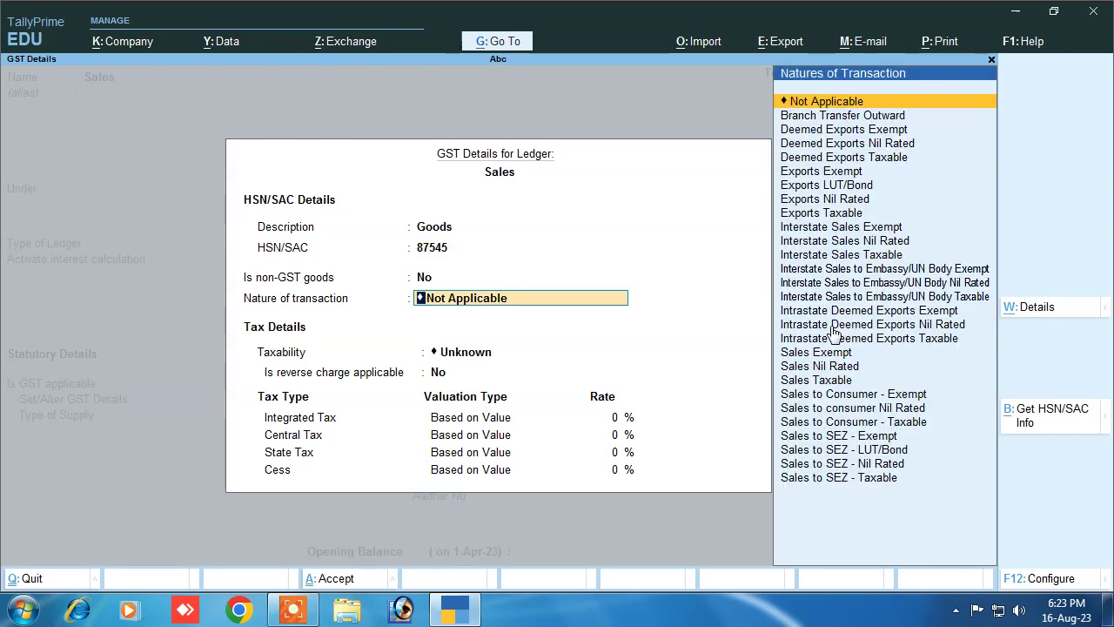
type("P")
key("Down")
key("Down")
key("Down")
key("Down")
key("Down")
key("Down")
key("Down")
key("Down")
key("Down")
key("Down")
key("Down")
key("Down")
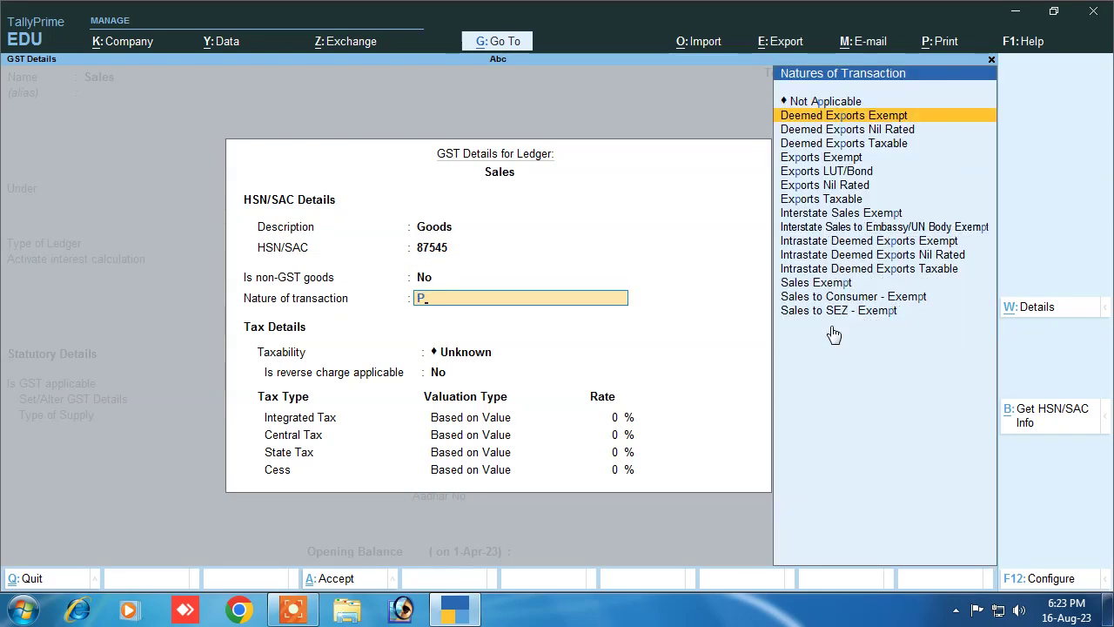
key("BackSpace")
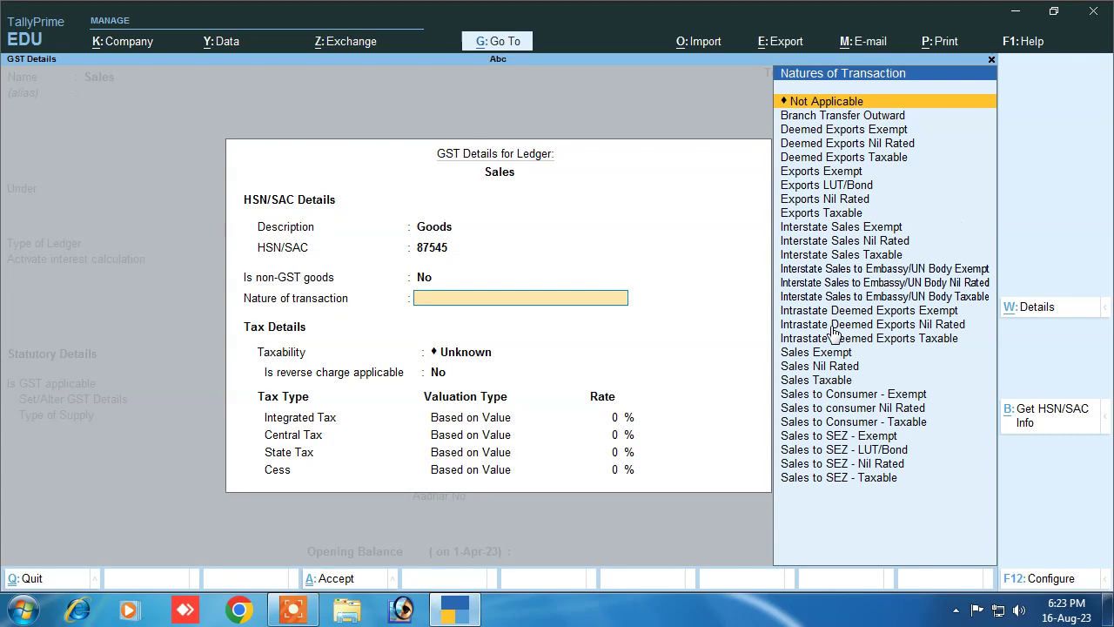
Set the nature of transaction to Sales Taxable for the Sales ledger
type("S")
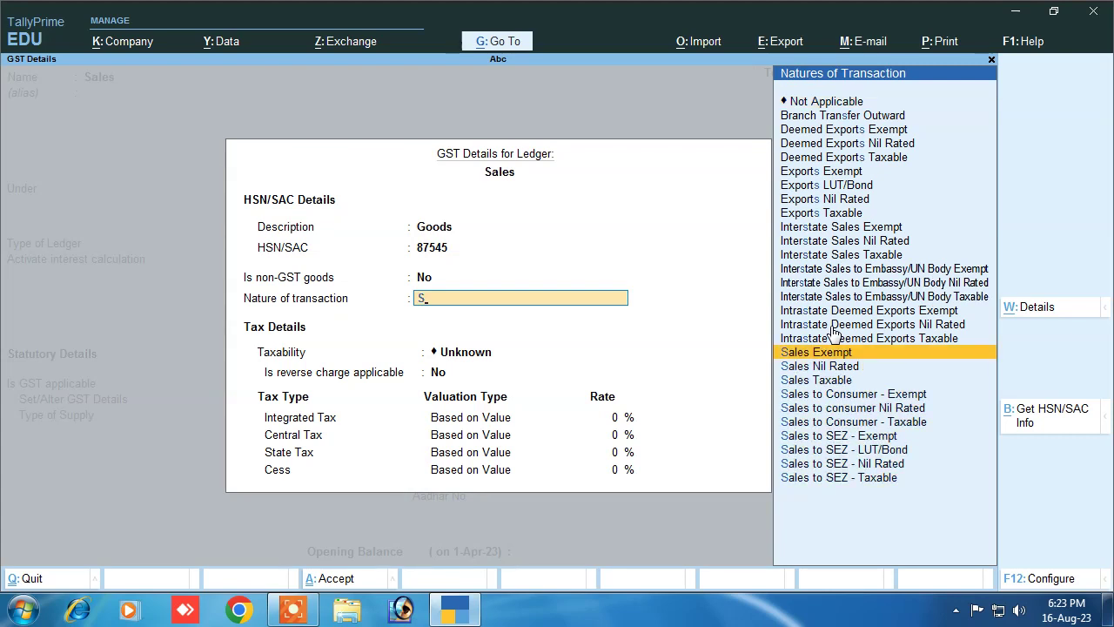
key("Down")
key("Down")
key("Return")
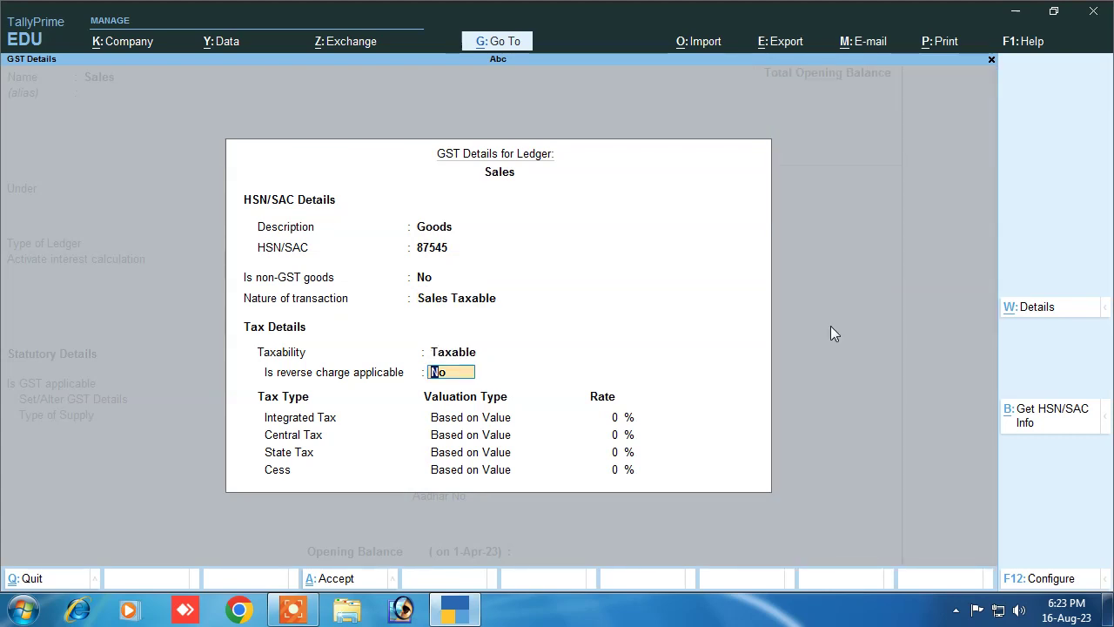
Keep reverse charge as No, set the integrated tax rate to 12% and accept the Sales ledger's tax rates
key("Return")
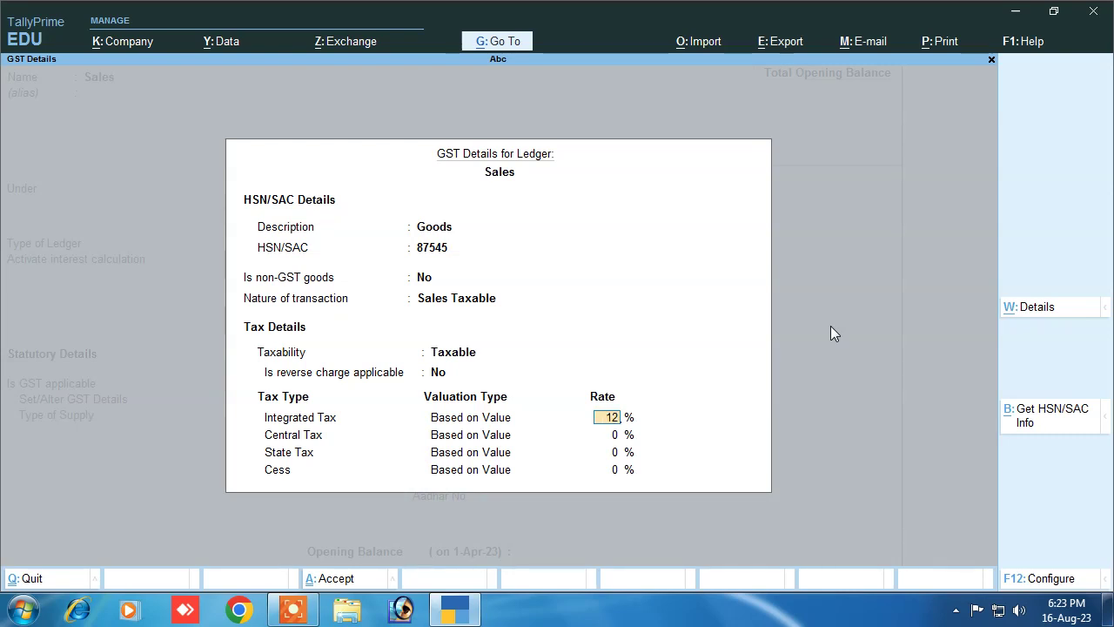
key("Return")
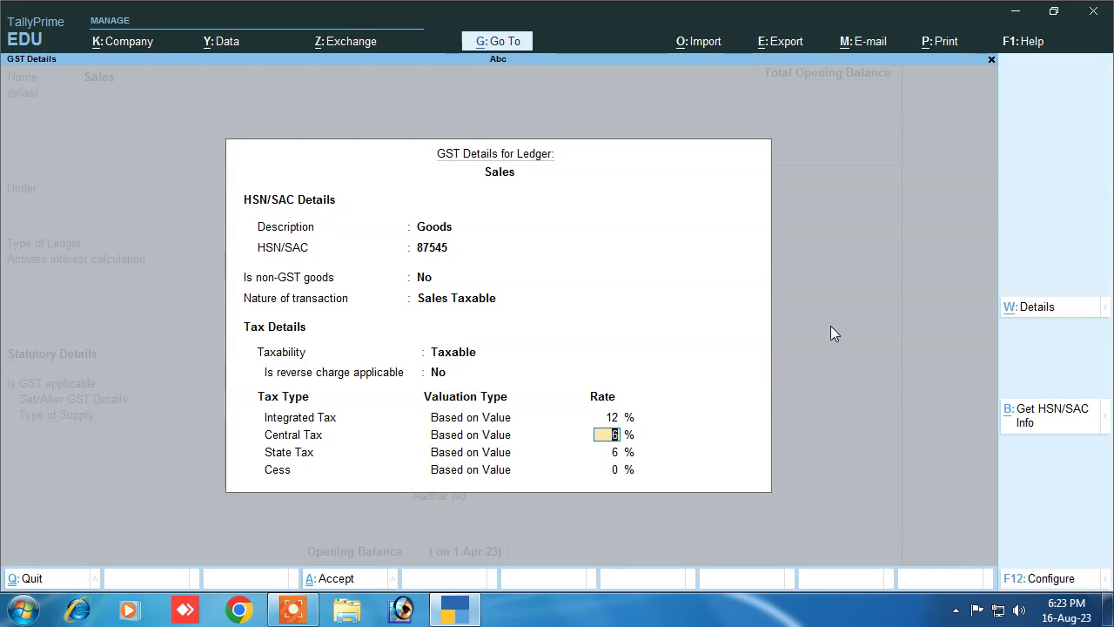
key("Return")
key("Return")
key("Return")
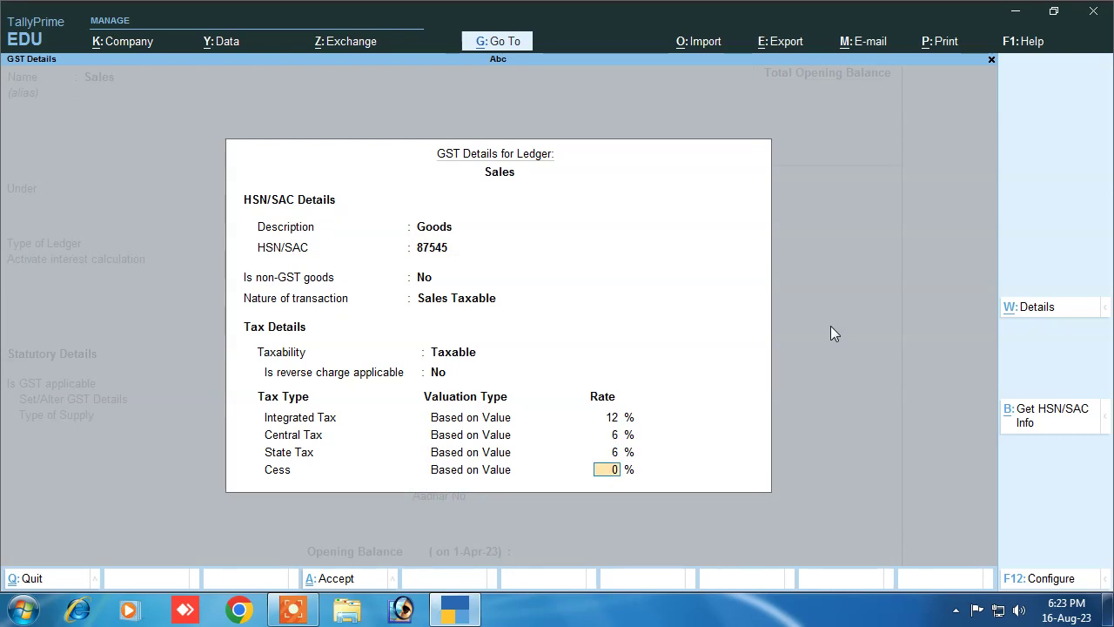
Set the type of supply to Goods, leave bank details as No and save the Sales ledger
key("Up")
key("Return")
key("Return")
key("Return")
key("Return")
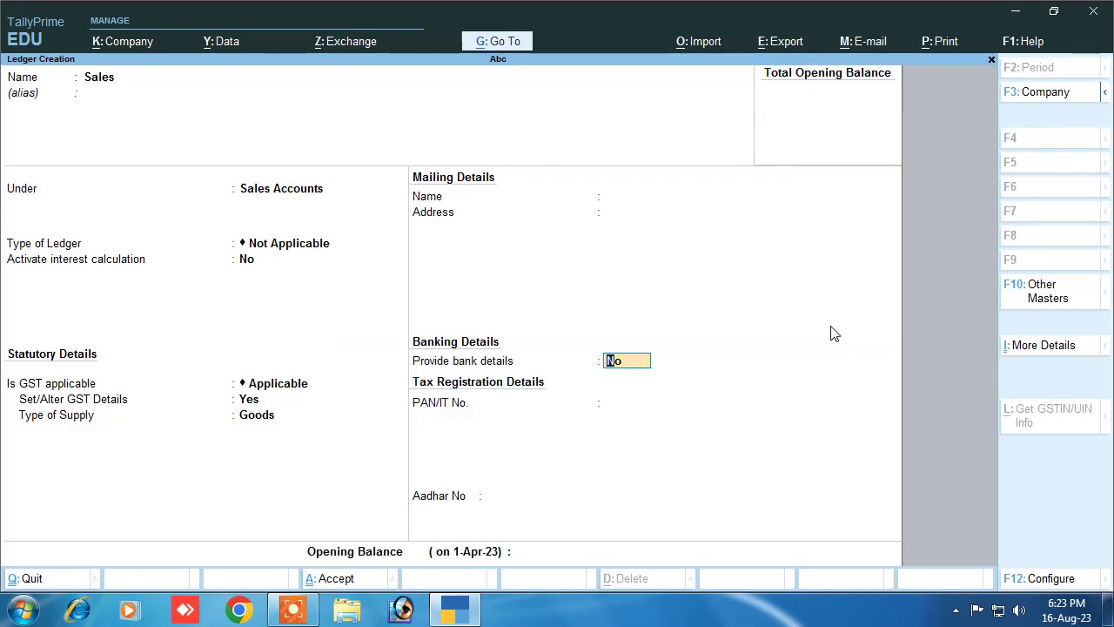
key("Return")
Name the new ledger Purchase
type("P")
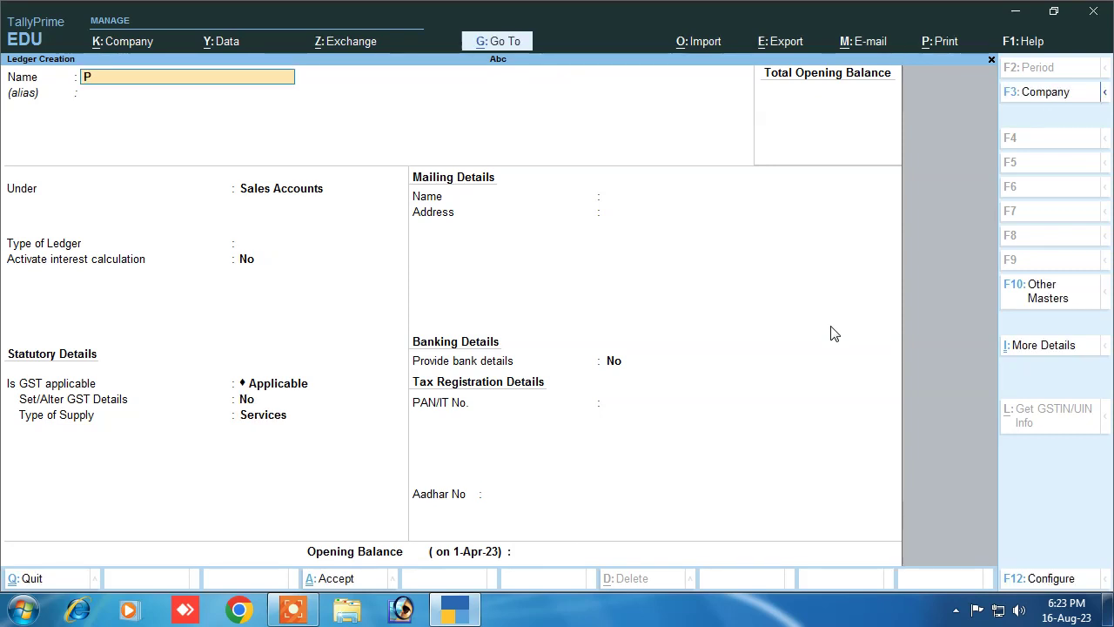
type("urchase")
key("Return")
type("Sa")
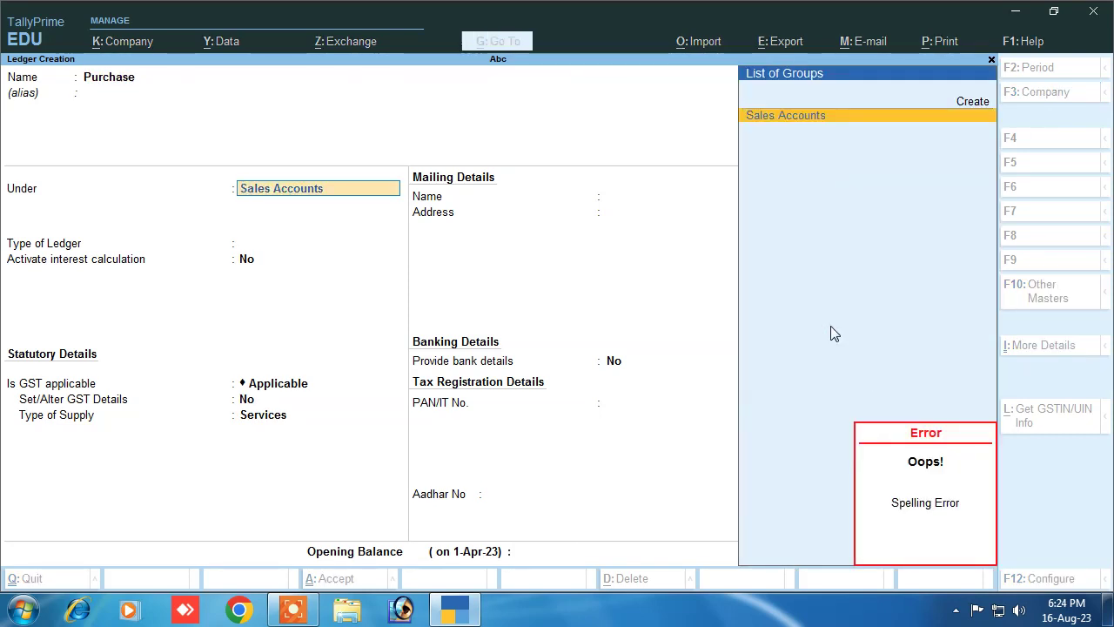
key("BackSpace")
key("BackSpace")
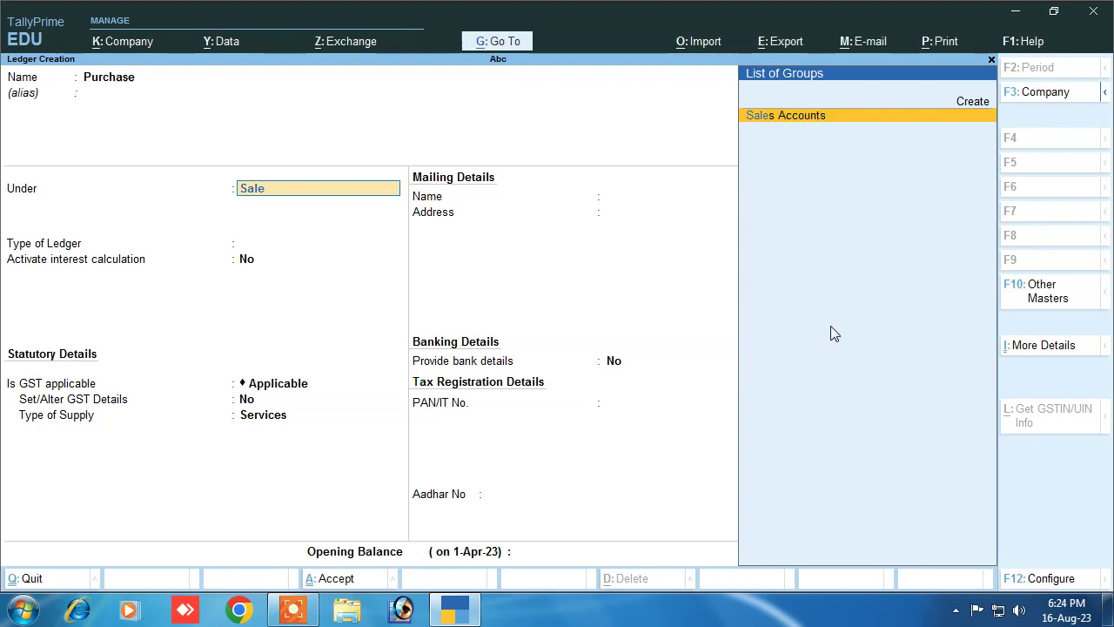
Place the Purchase ledger under the Purchase Accounts group
type("P")
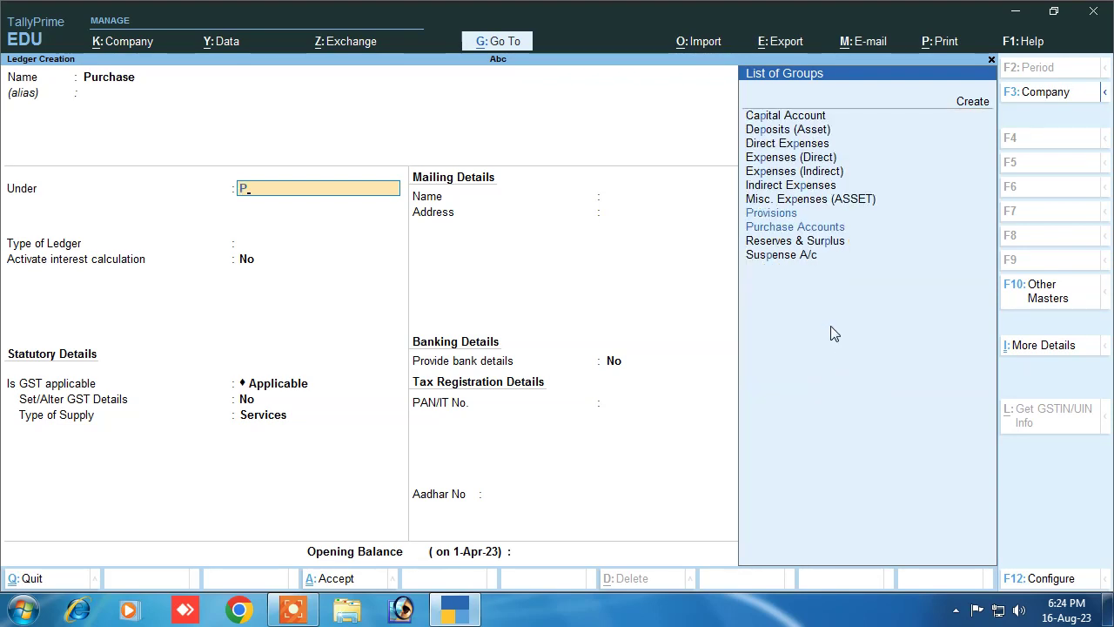
key("Down")
key("Up")
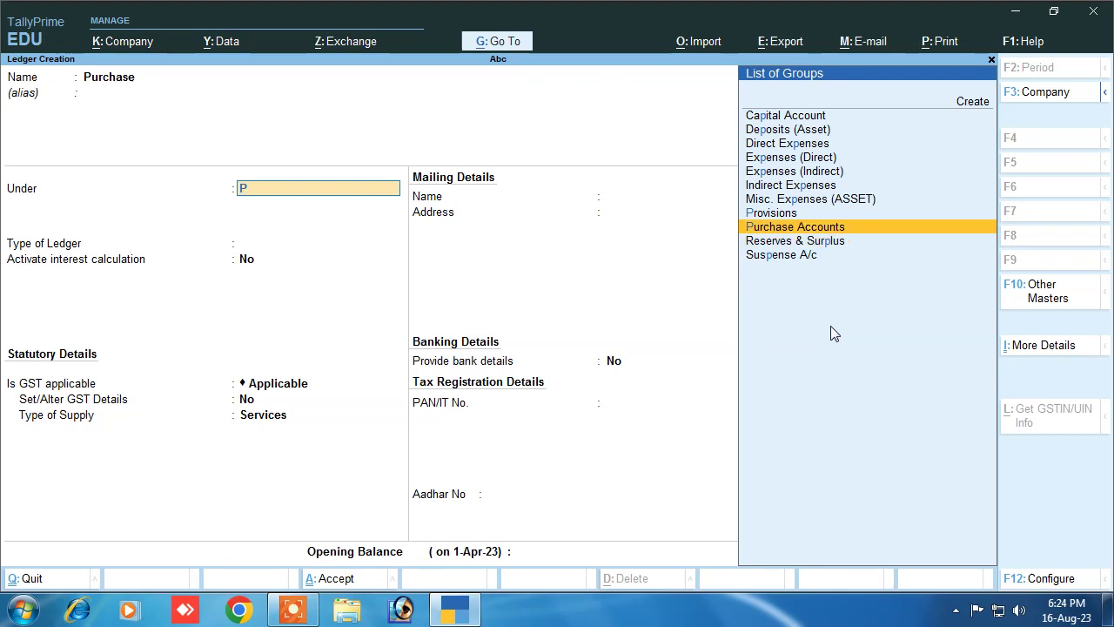
key("Return")
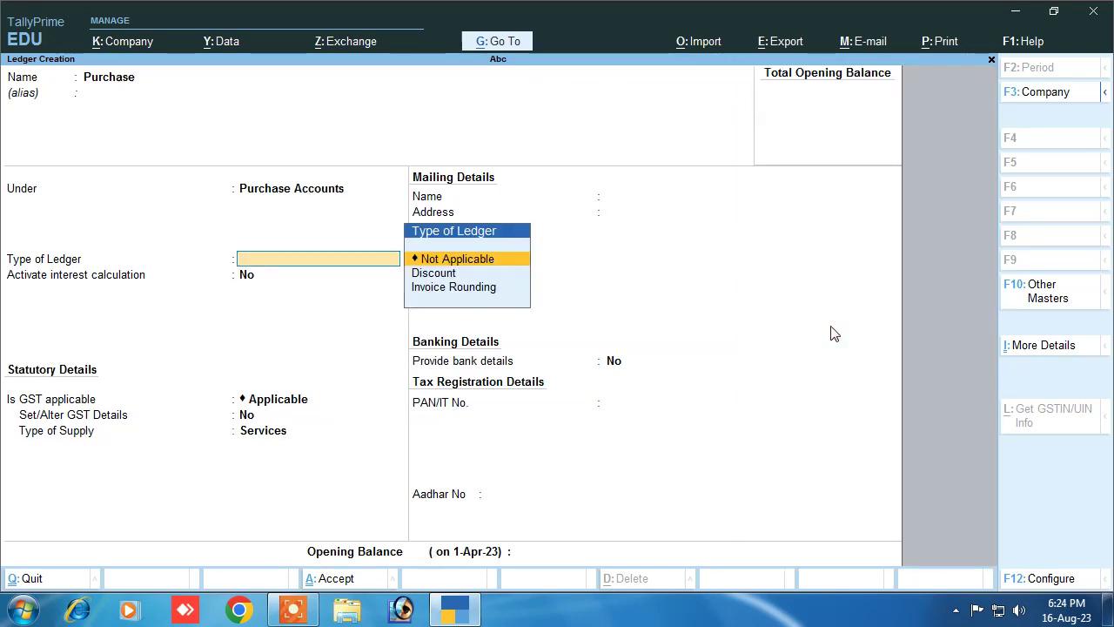
Keep the Purchase ledger's type Not Applicable and GST Applicable, and set Set/Alter GST Details to Yes
key("Return")
key("Return")
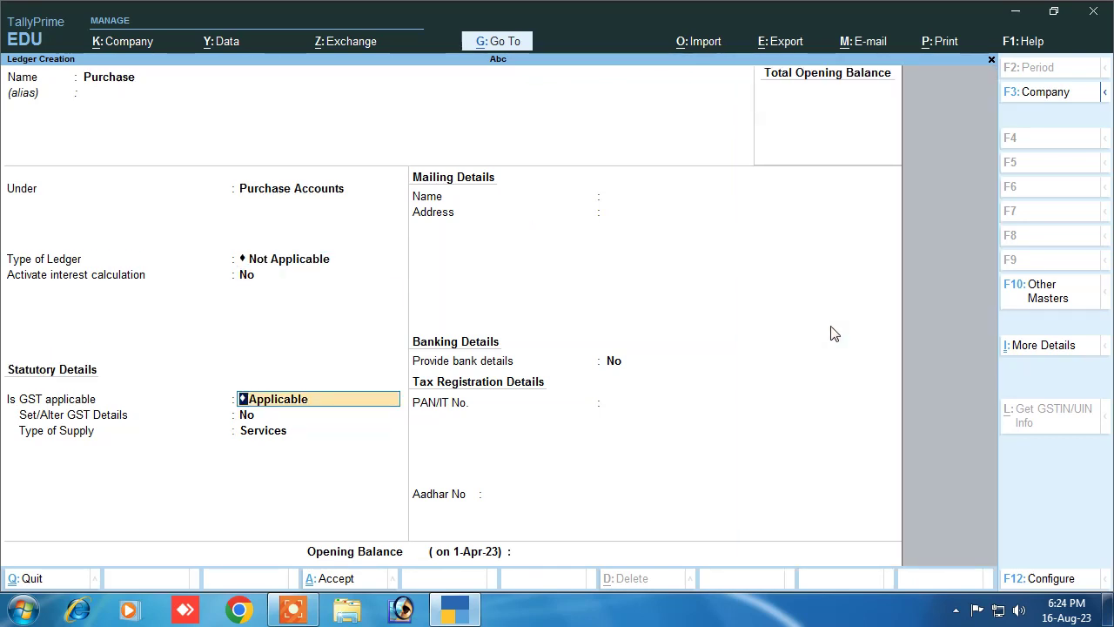
key("Return")
type("y")
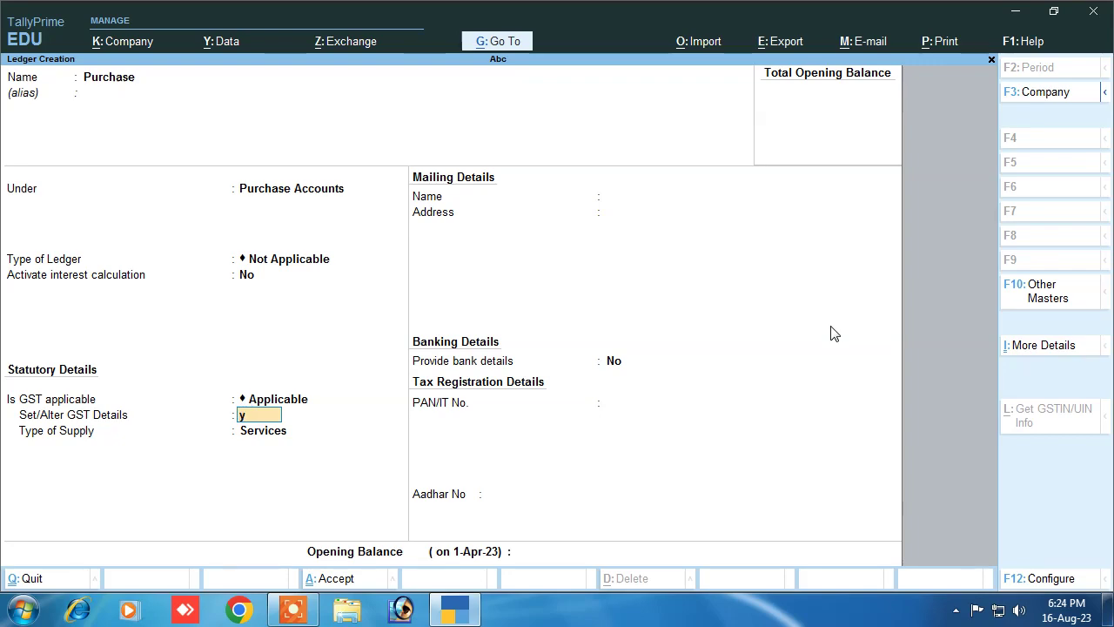
key("Return")
Enter Goods as the description and 8784654 as the HSN/SAC in the Purchase ledger's GST details, keeping non-GST goods at No
type("Goo")
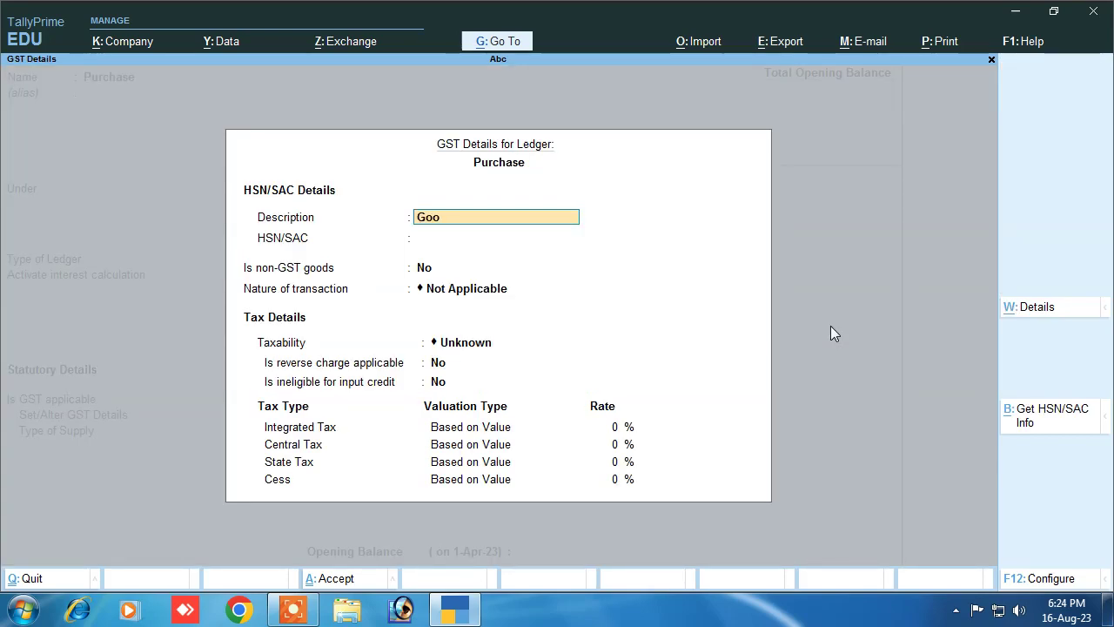
key("Return")
type("8784654")
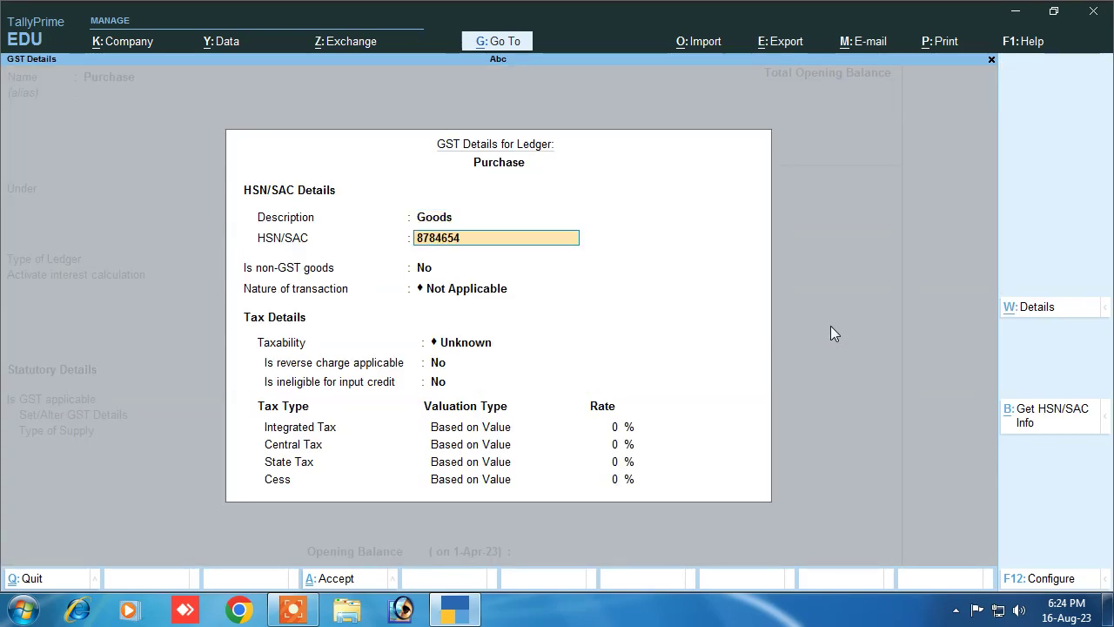
key("Return")
key("Return")
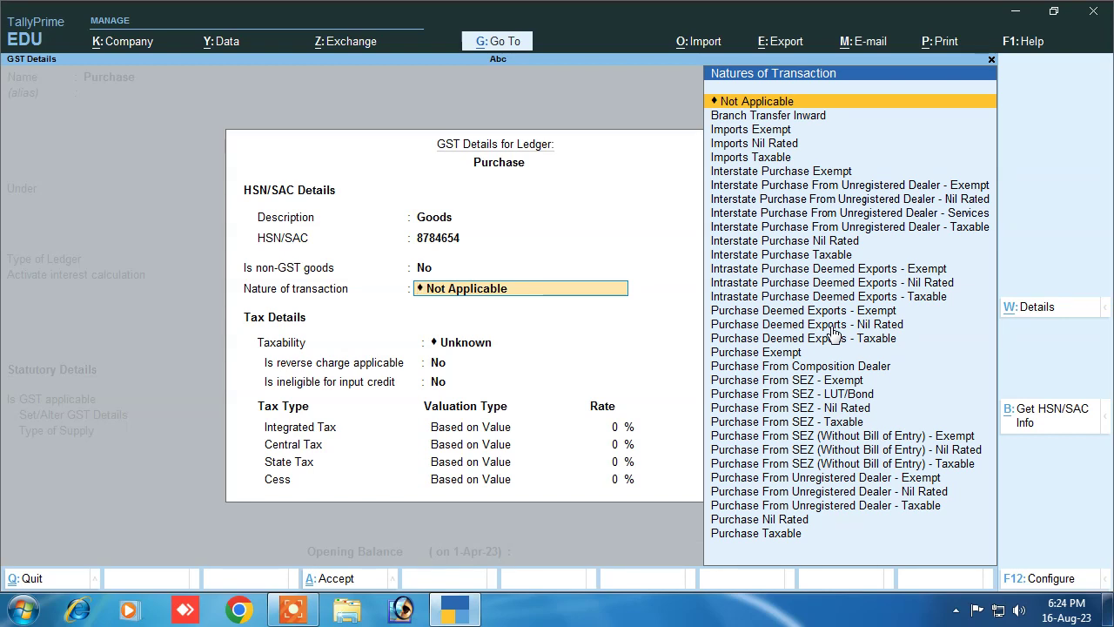
Set the nature of transaction to Purchase Taxable, keeping reverse charge and ineligible for input credit at No
key("Down")
key("Down")
key("Down")
key("Down")
key("Down")
key("Down")
key("Down")
key("Down")
key("Down")
key("Down")
key("Down")
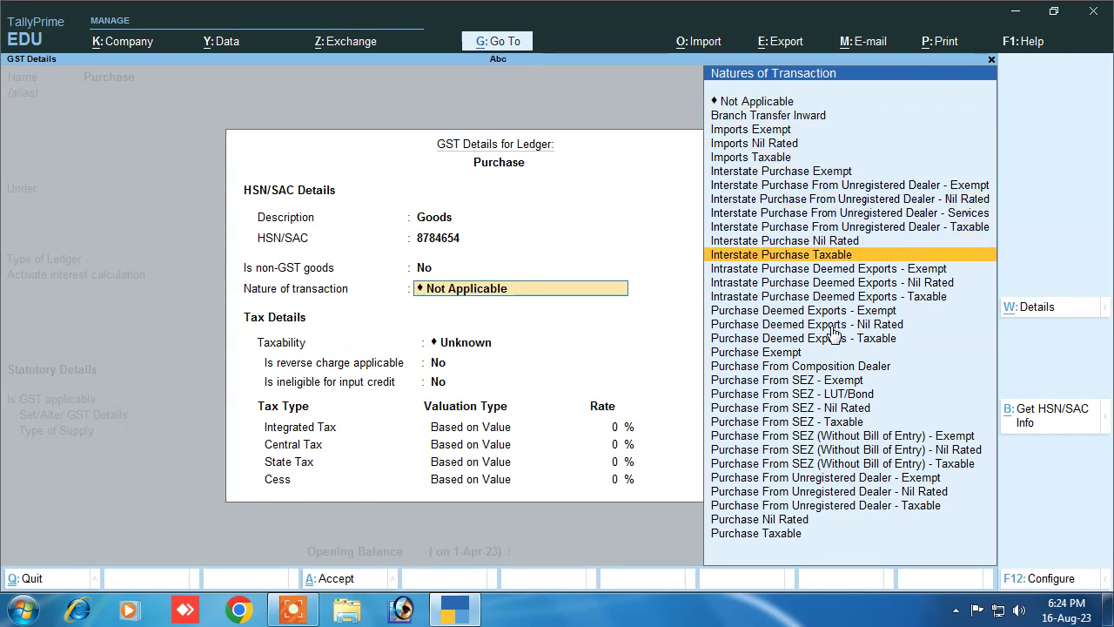
key("Down")
key("Down")
key("Down")
key("Down")
key("Down")
key("Down")
key("Down")
key("Down")
key("Down")
key("Down")
key("Down")
key("Down")
key("Down")
key("Down")
key("Down")
key("Down")
key("Down")
key("Down")
key("Down")
key("Down")
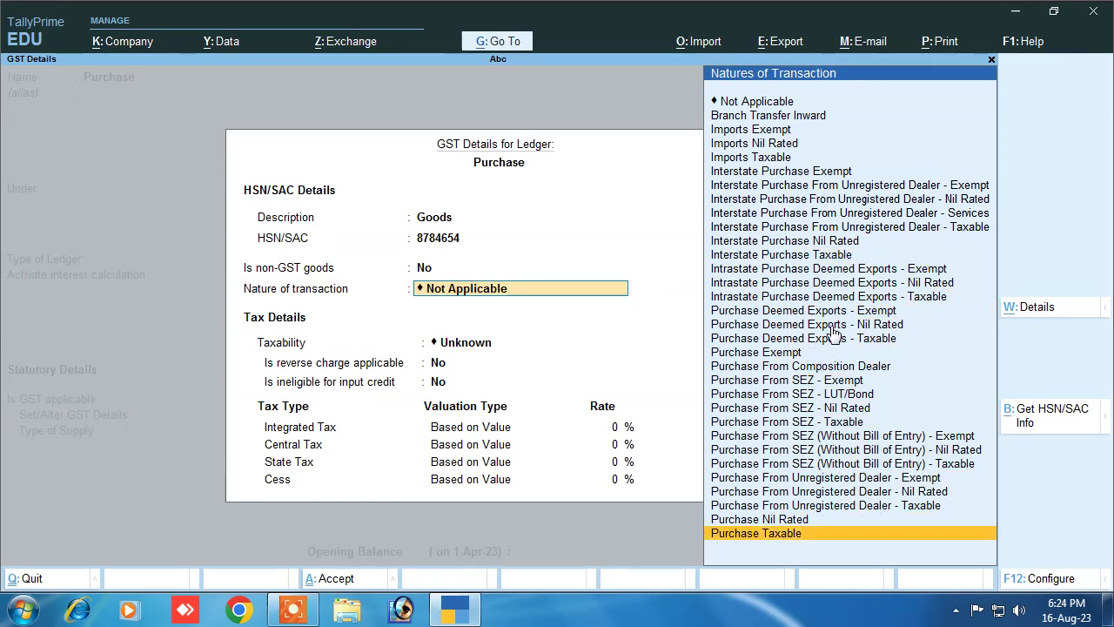
key("Return")
key("Return")
key("Return")
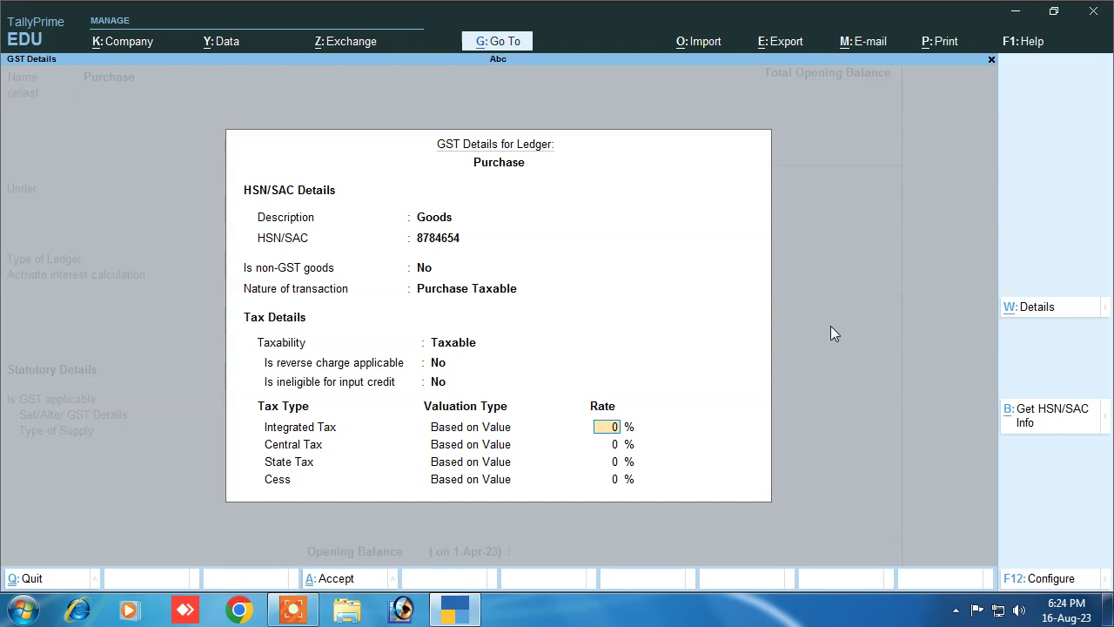
Set the Integrated Tax rate to 12%, with Central Tax and State Tax at 6% each
key("Return")
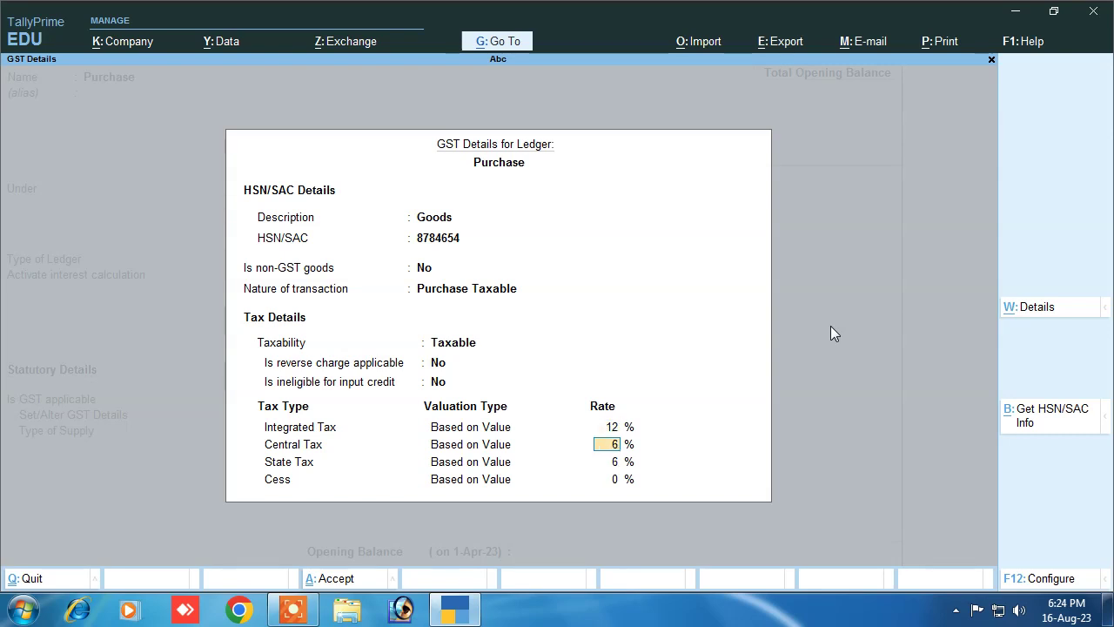
key("Return")
key("Return")
key("Return")
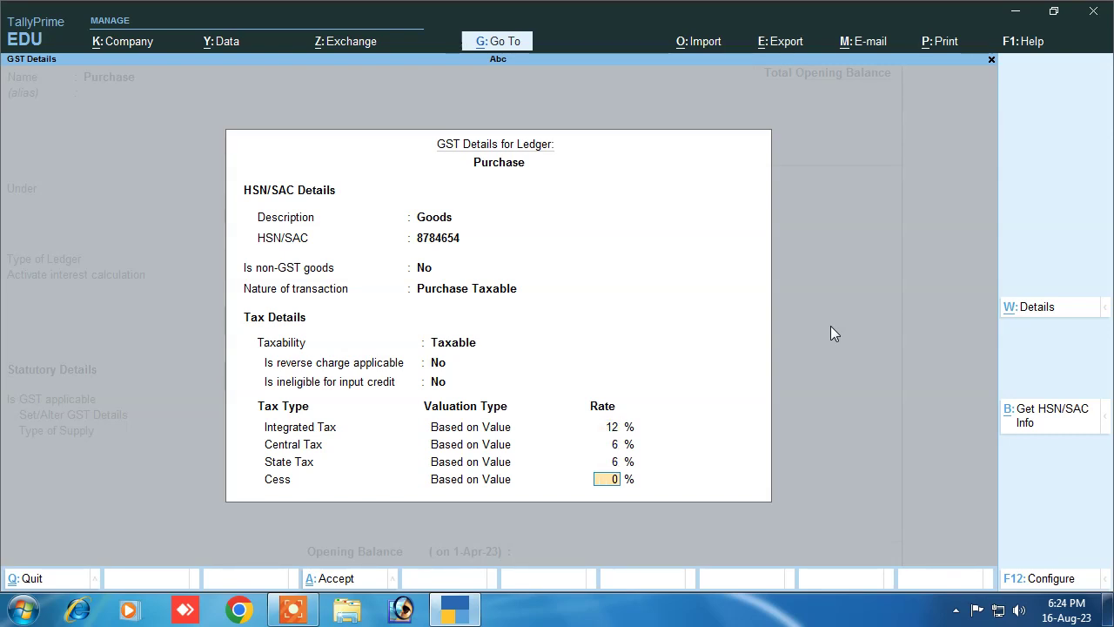
Set the type of supply to Goods, keep bank details at No and save the Purchase ledger
key("Up")
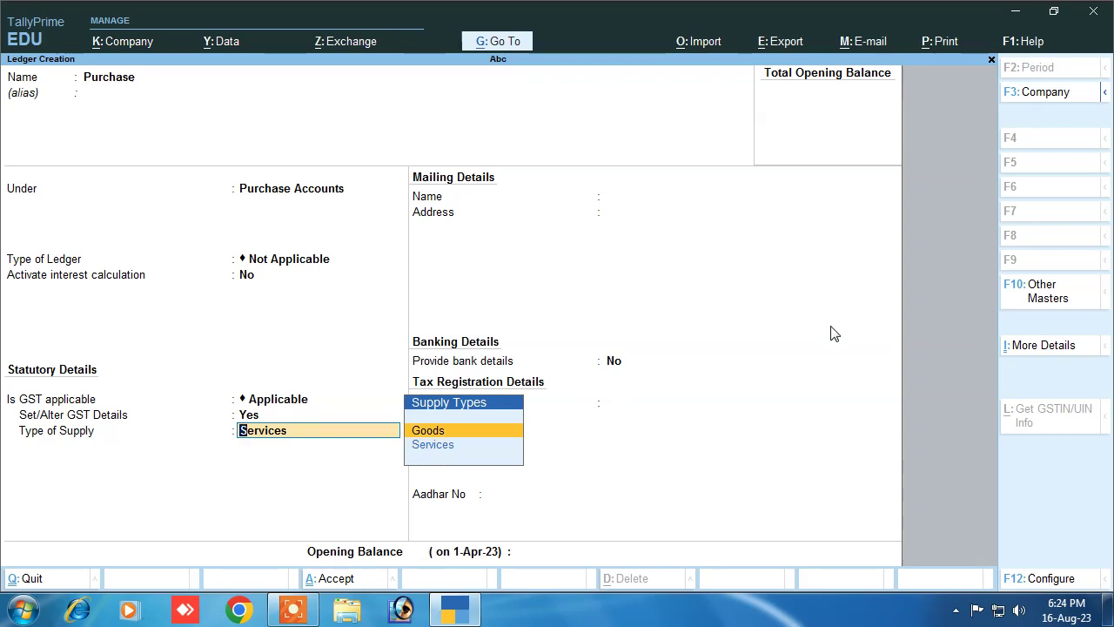
key("Return")
key("Return")
key("Return")
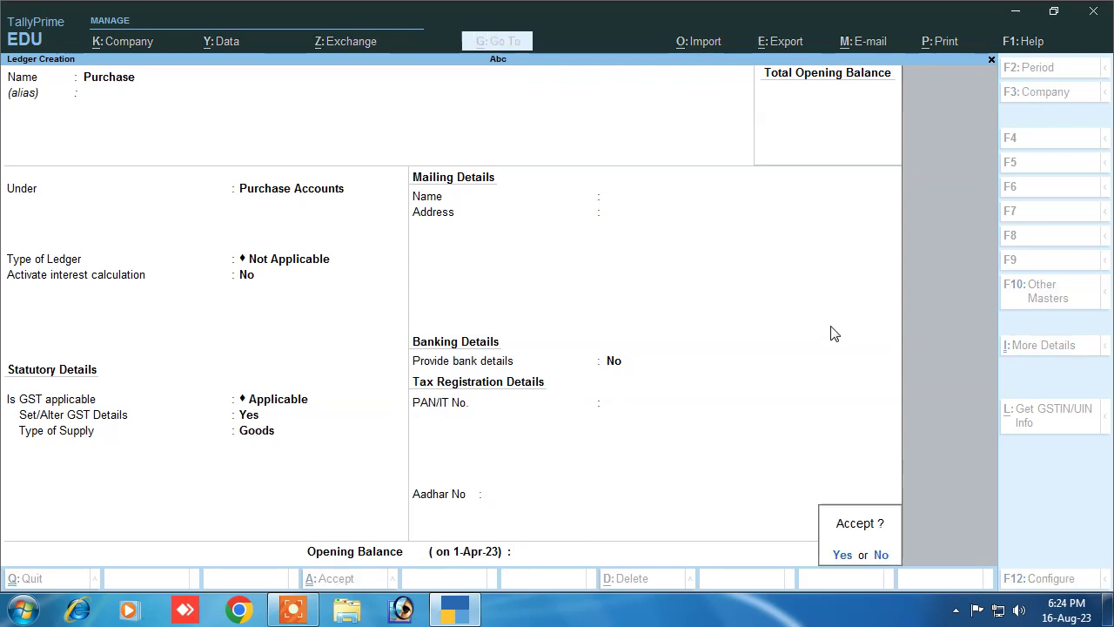
key("Return")
Name the new ledger Cgst and place it under the Duties & Taxes group
type("Cgst")
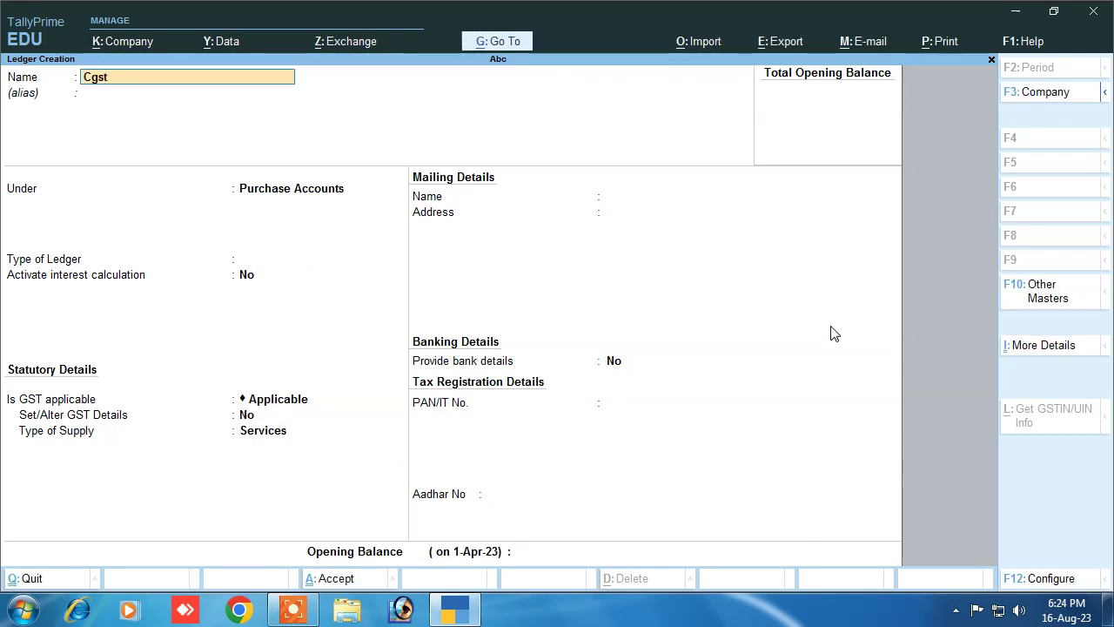
key("Return")
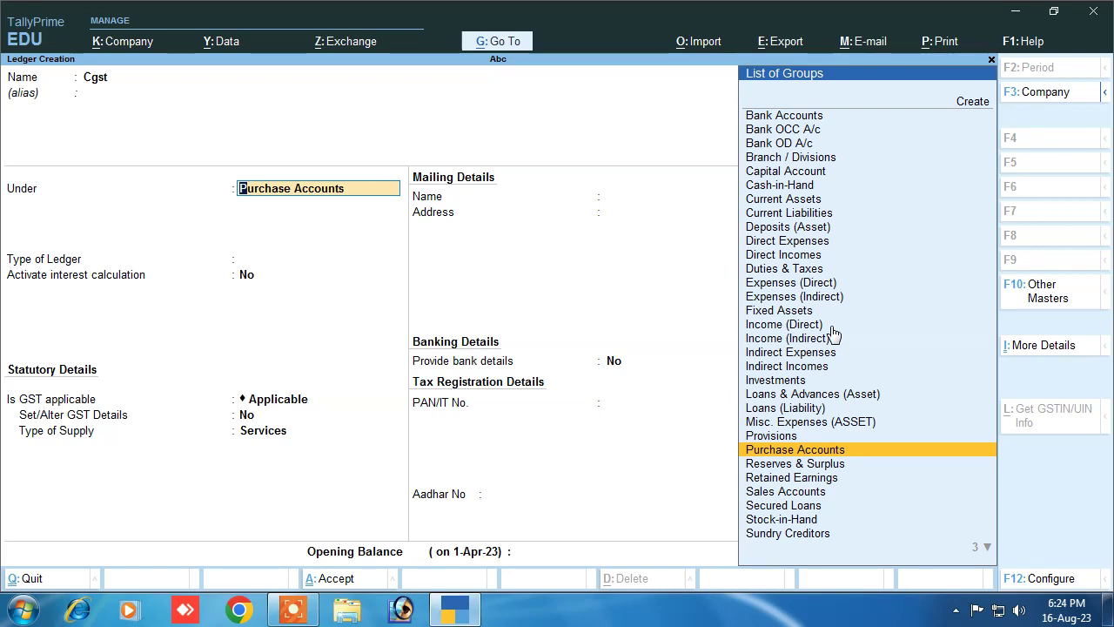
type("D")
key("Down")
key("Down")
key("Down")
key("Down")
key("Return")
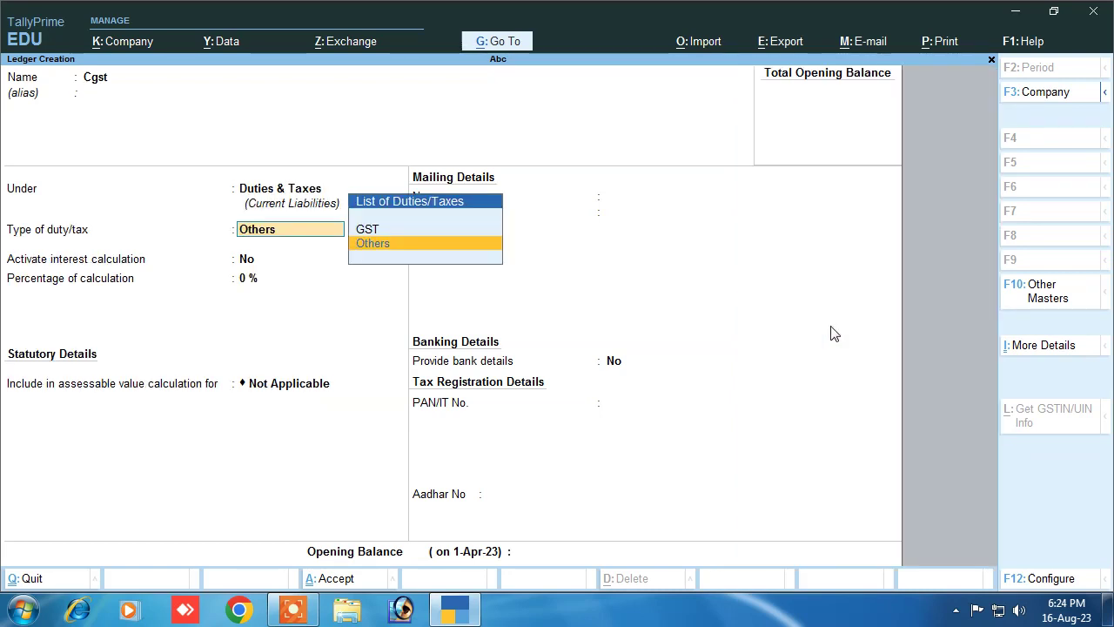
Set the Cgst ledger's type of duty/tax to GST and its tax type to Central Tax
key("Up")
key("Return")
key("Down")
key("Up")
key("Return")
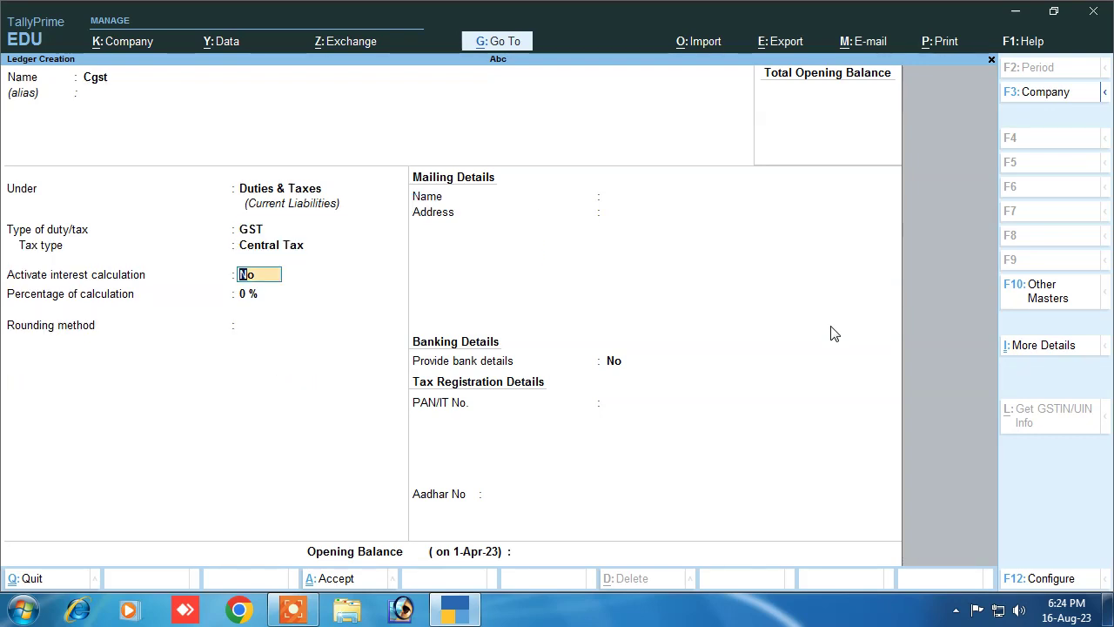
Set the Cgst ledger's percentage of calculation to 6% and its rounding method to Normal Rounding, leaving interest calculation off
key("Return")
type("6")
key("Return")
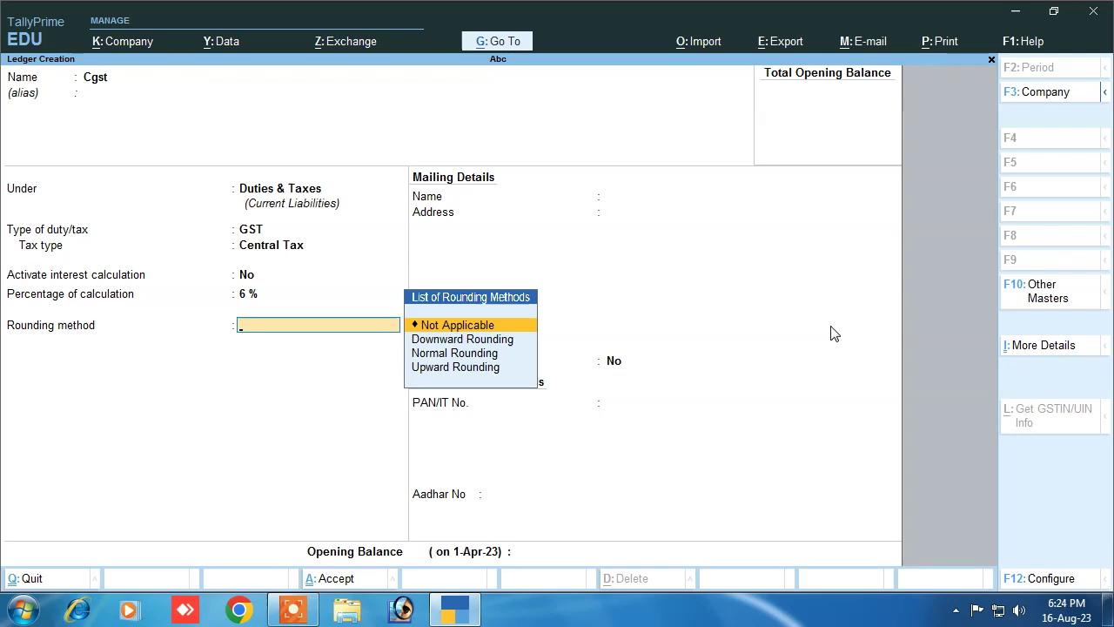
key("Down")
key("Down")
key("Return")
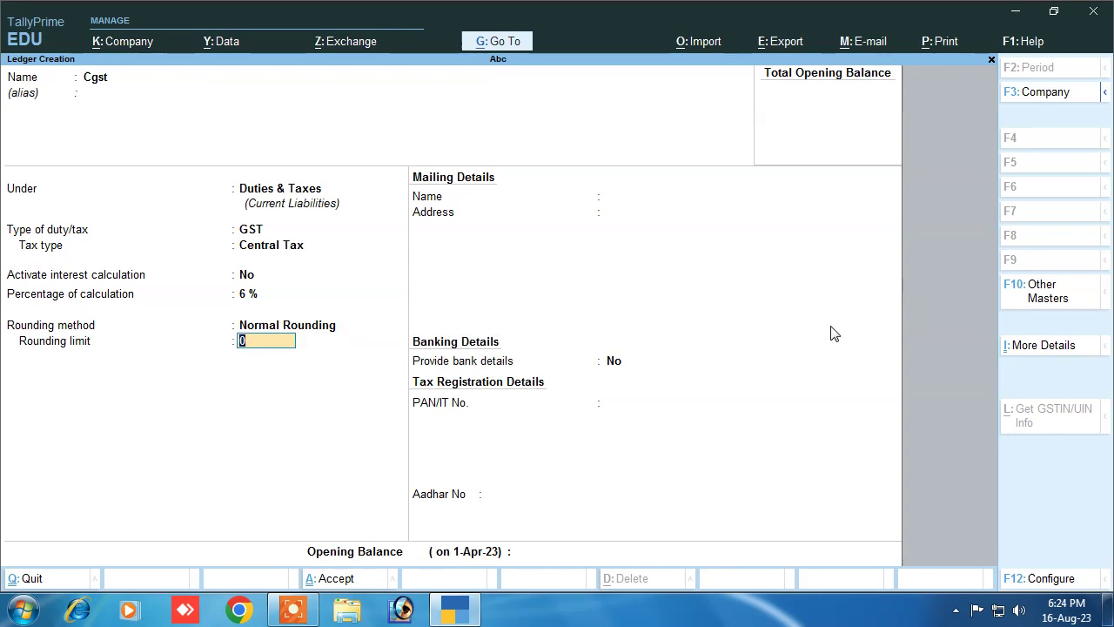
Keep the rounding limit at 0 and bank details at No, and save the Cgst ledger
key("Return")
key("Return")
key("Return")
key("Return")
key("Return")
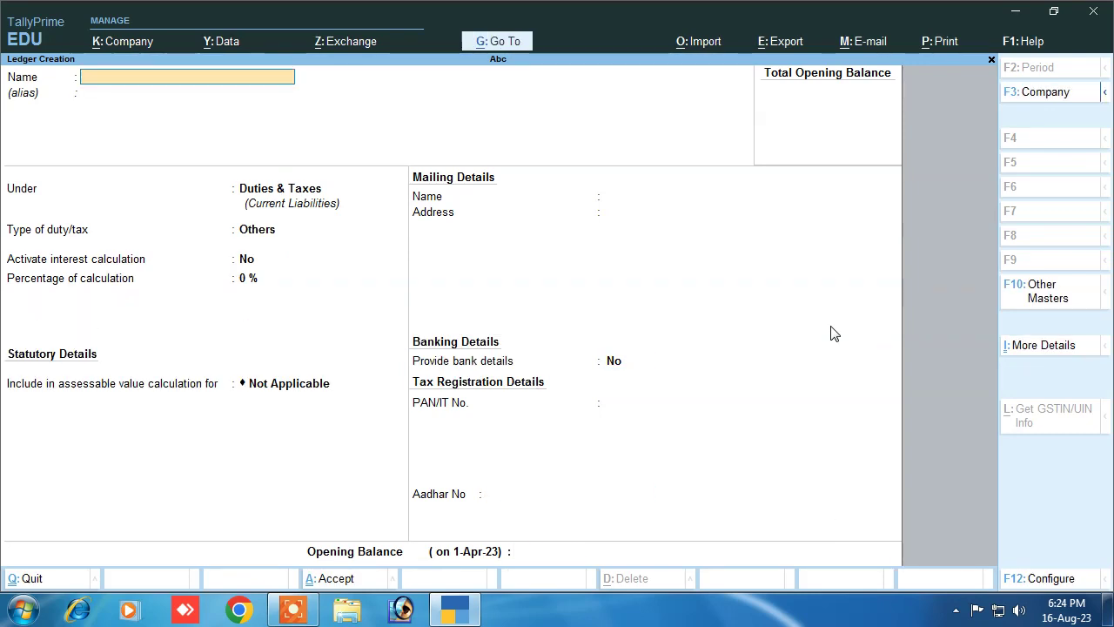
Name the new ledger Sgst and keep it under the Duties & Taxes group
type("Sgst")
key("Return")
key("Return")
key("Return")
Set the Sgst ledger's type of duty/tax to GST and its tax type to State Tax
type("g")
key("Return")
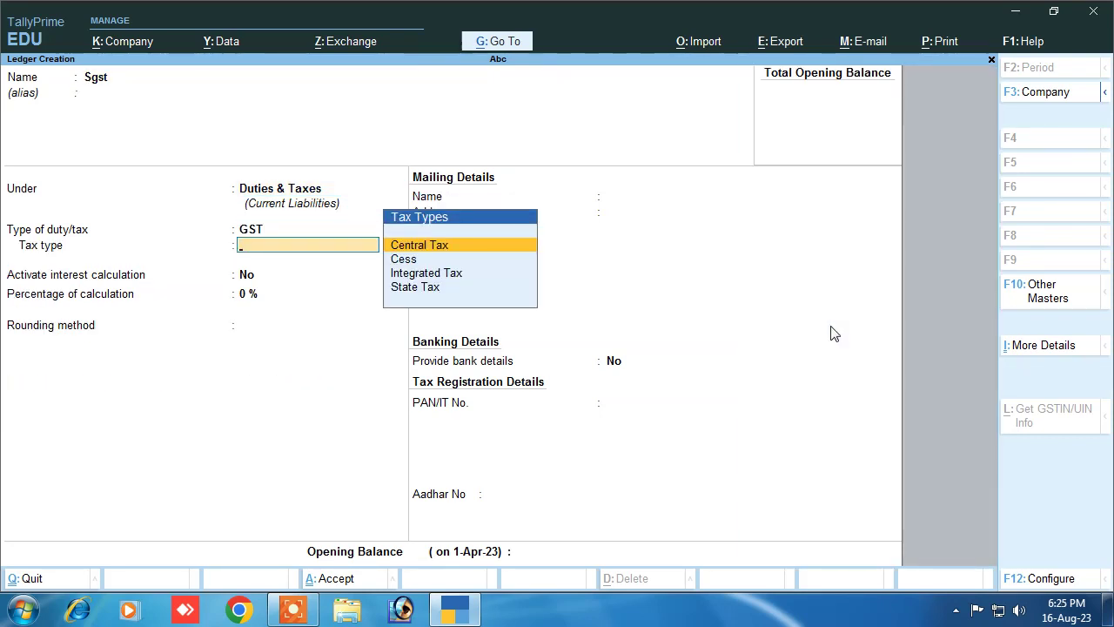
key("Down")
key("Down")
key("Down")
key("Return")
Leave interest calculation off for Sgst and set its percentage of calculation to 6% with Normal Rounding
key("Return")
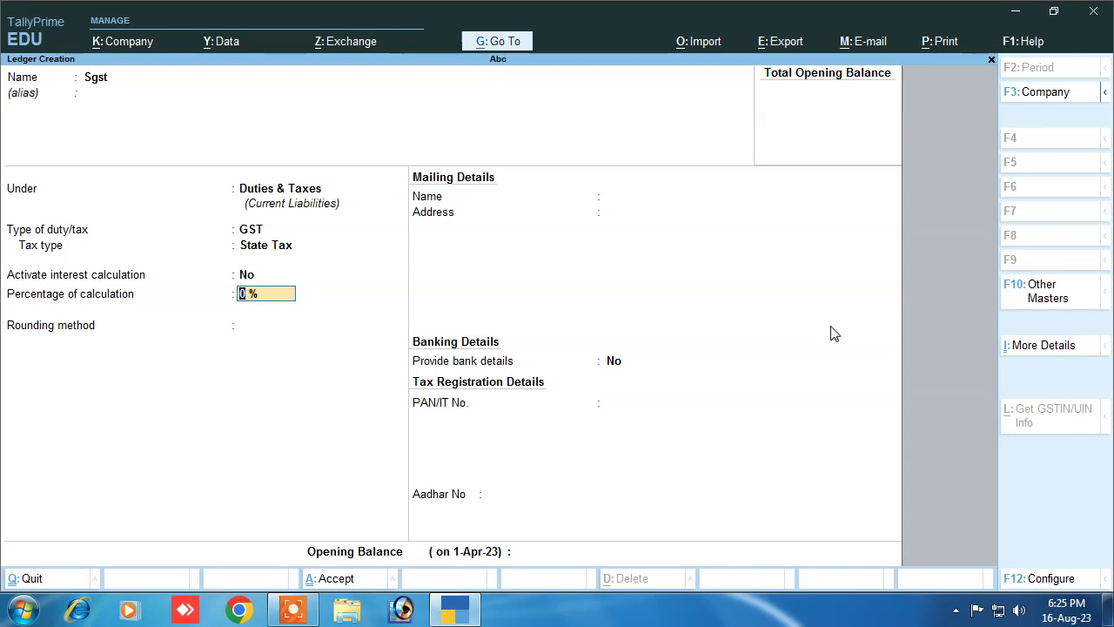
key("Return")
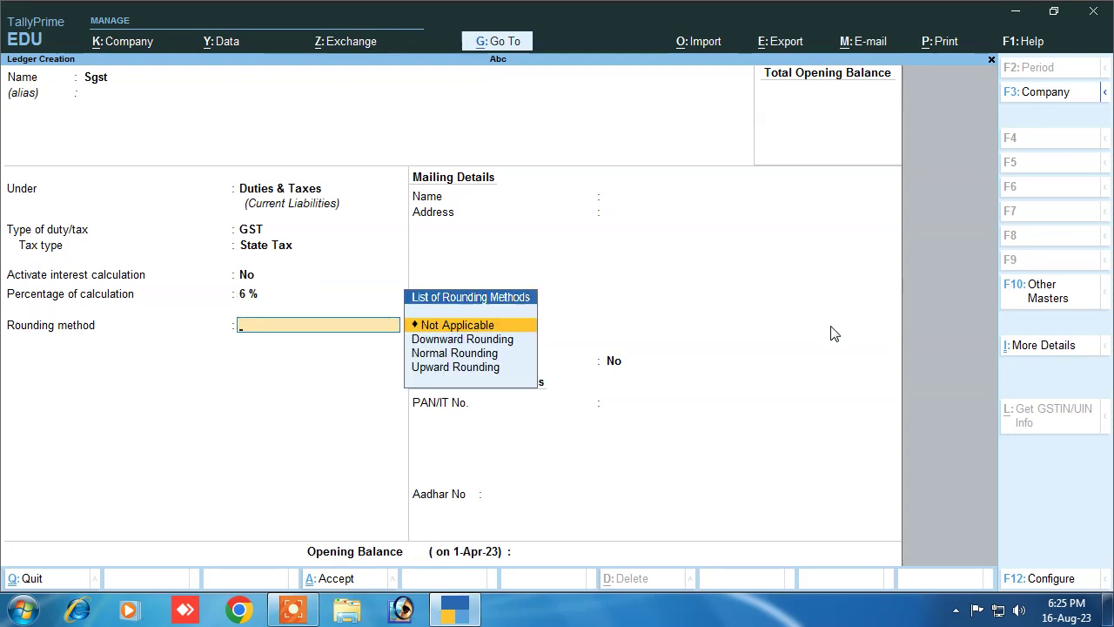
key("Down")
key("Down")
key("Down")
key("Up")
key("Return")
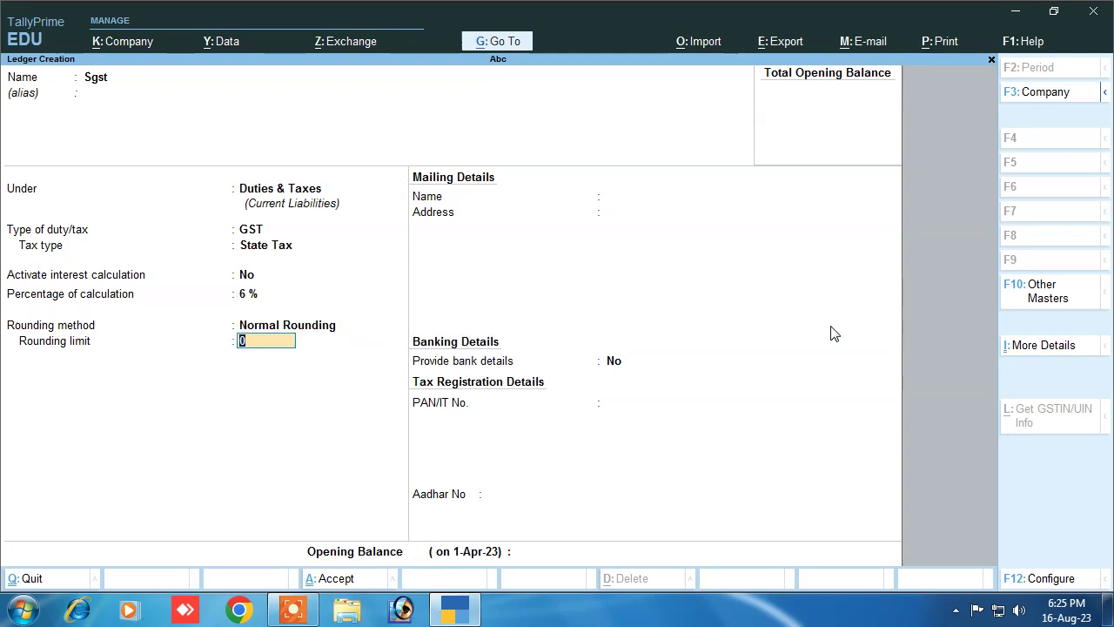
Keep the rounding limit at 0 and bank details at No, and save the Sgst ledger
key("Return")
key("Return")
key("Return")
key("Return")
key("Return")
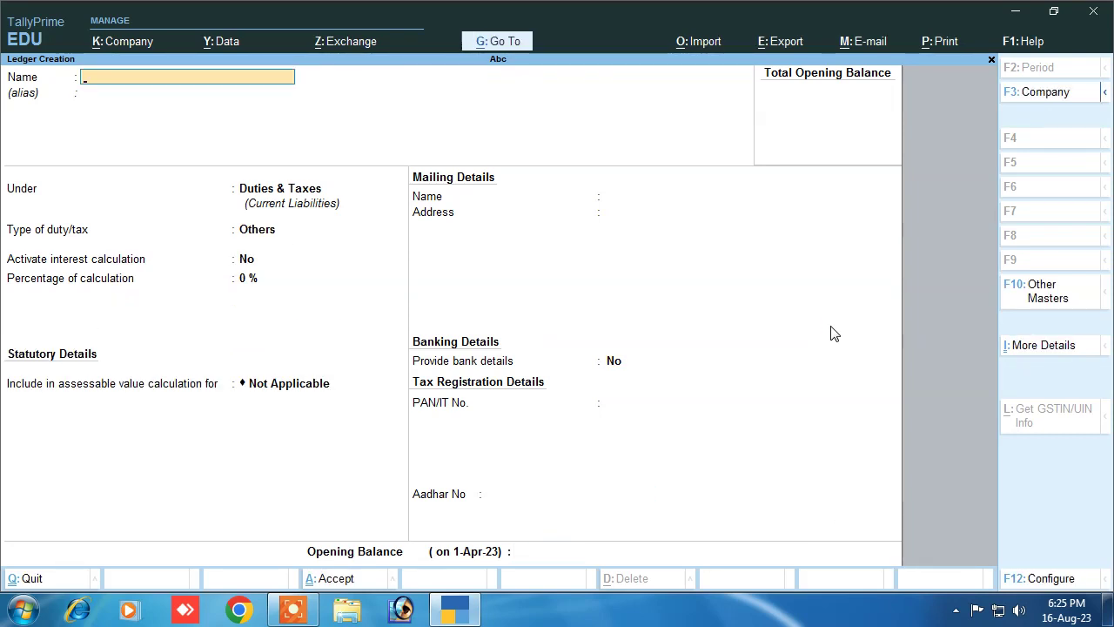
Name the new ledger Rahul Pvt and place it under the Sundry Creditors group
type("Rahul Pvt")
key("Return")
key("Return")
type("S")
key("Down")
key("Down")
key("Down")
key("Return")
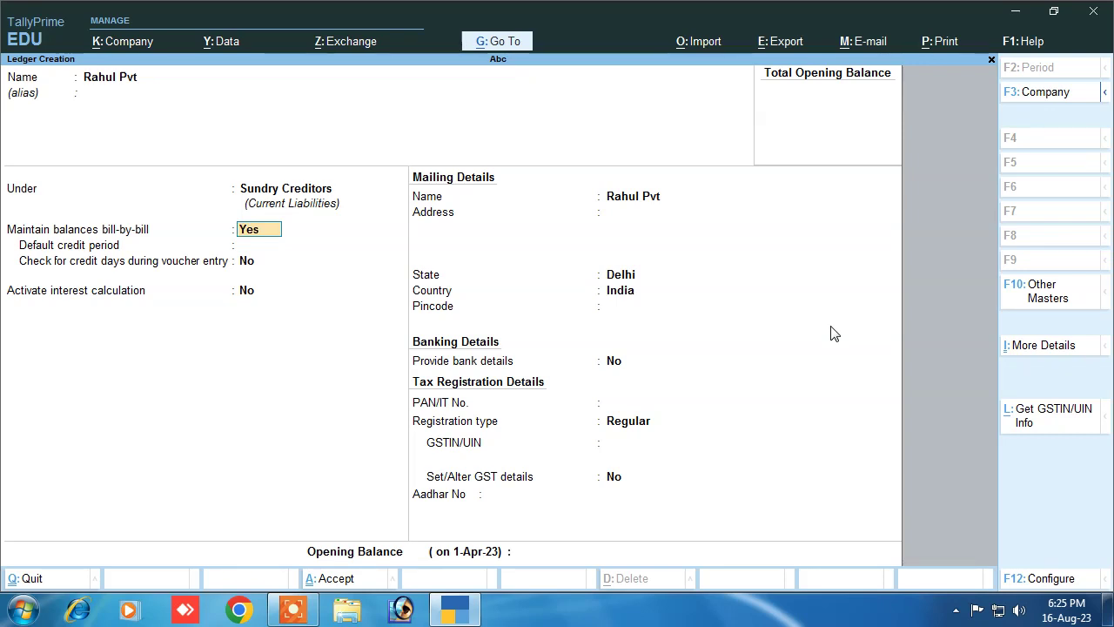
Keep bill-by-bill balances at Yes with no default credit period, and activate interest calculation for the Rahul Pvt ledger
key("Return")
key("Return")
key("Return")
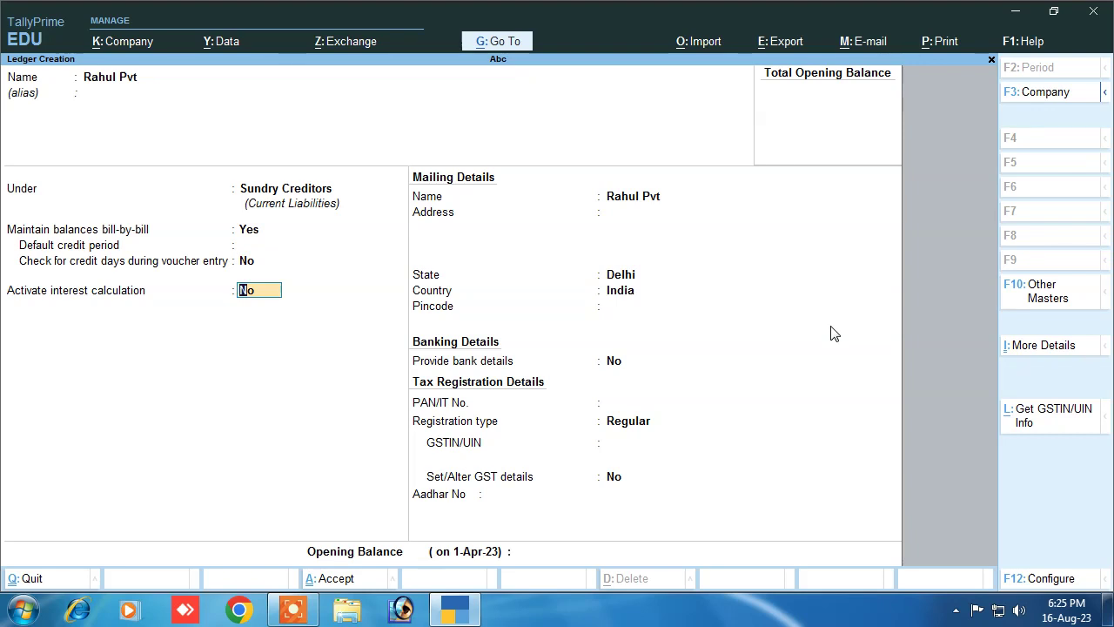
type("y")
key("Return")
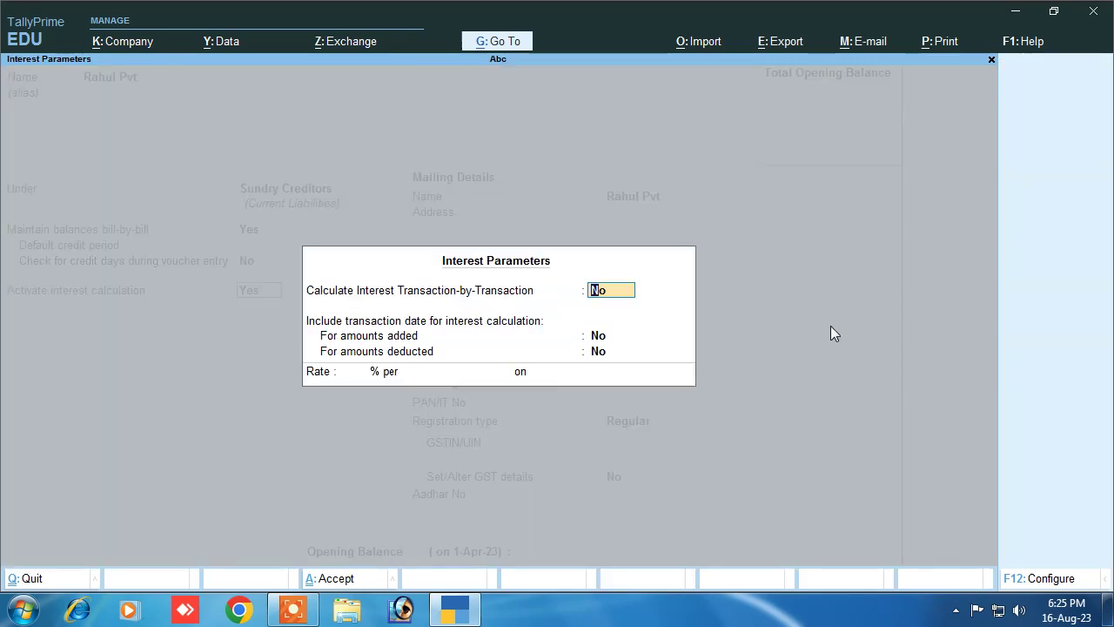
Enable transaction-by-transaction interest, overriding parameters for each transaction, and including the transaction date for amounts added and deducted
type("y")
key("Return")
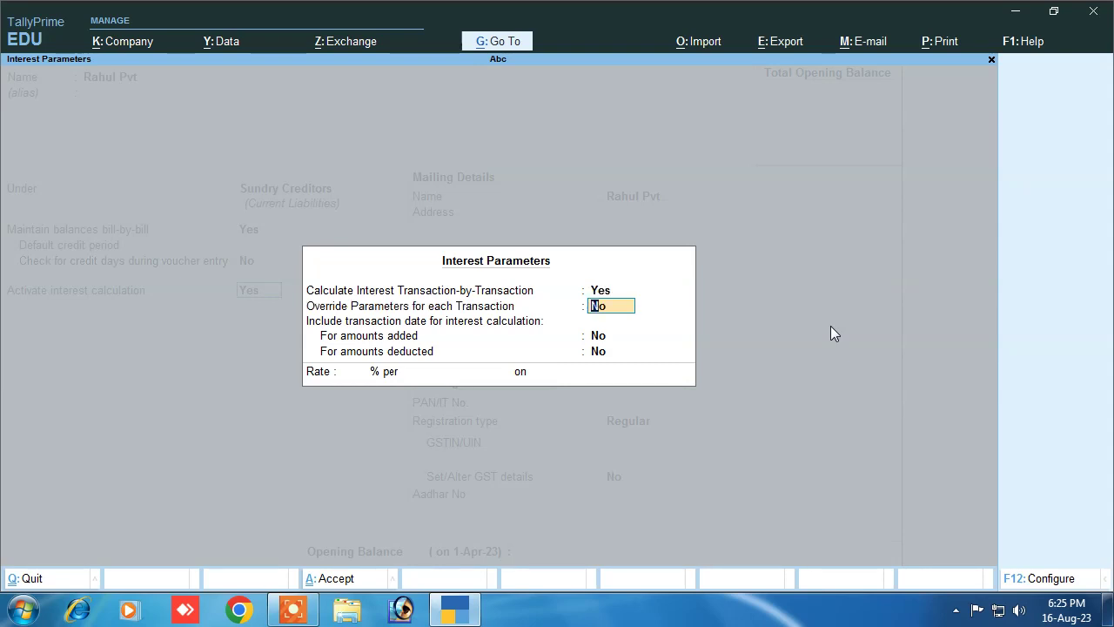
type("y")
key("Return")
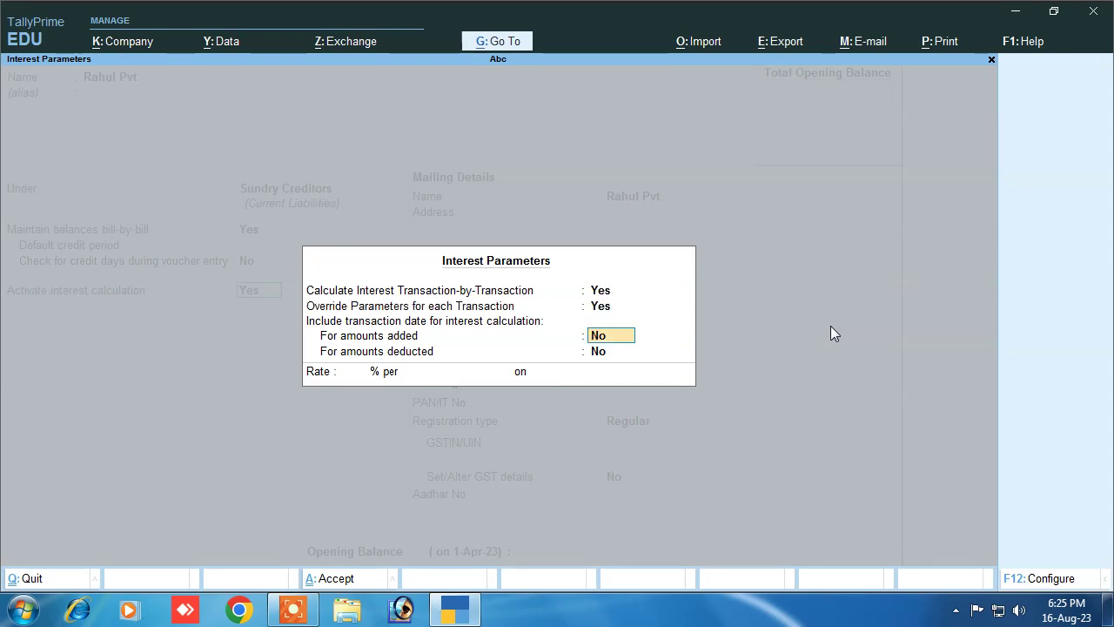
type("y")
key("Return")
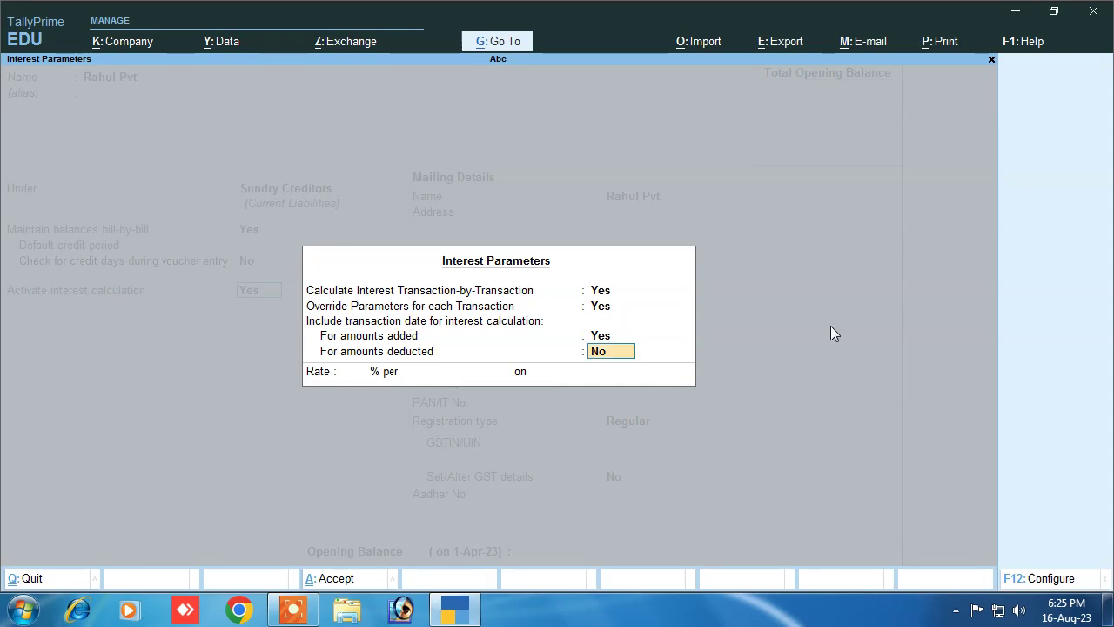
type("y")
key("Return")
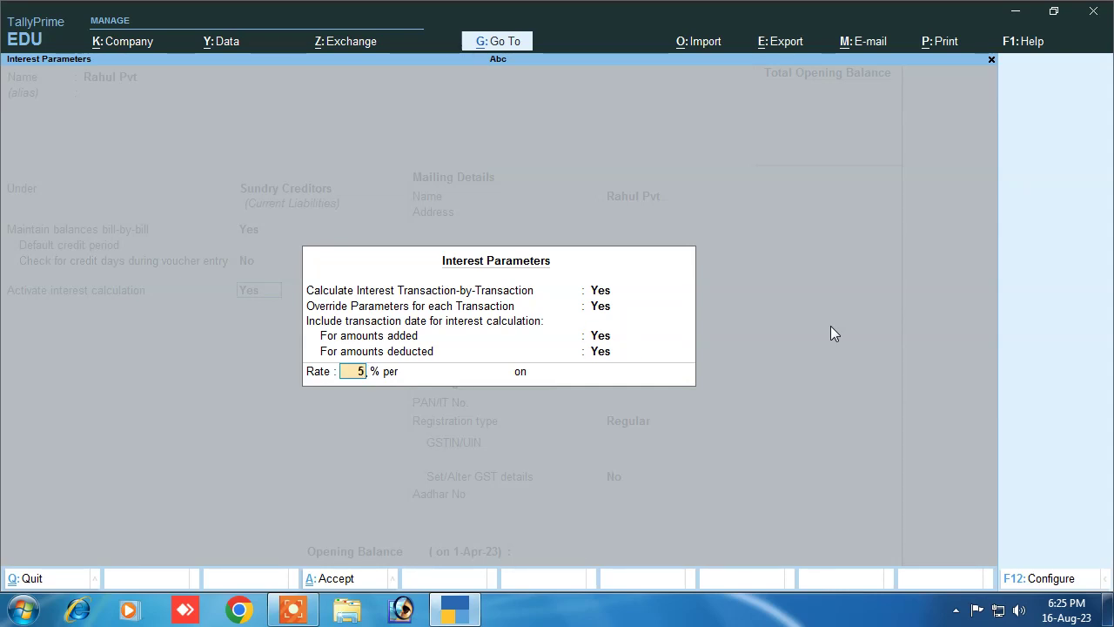
Set the interest rate to 5% per 30-Day Month
type("5")
key("Return")
key("Down")
key("Down")
key("Down")
key("Up")
key("Up")
key("Up")
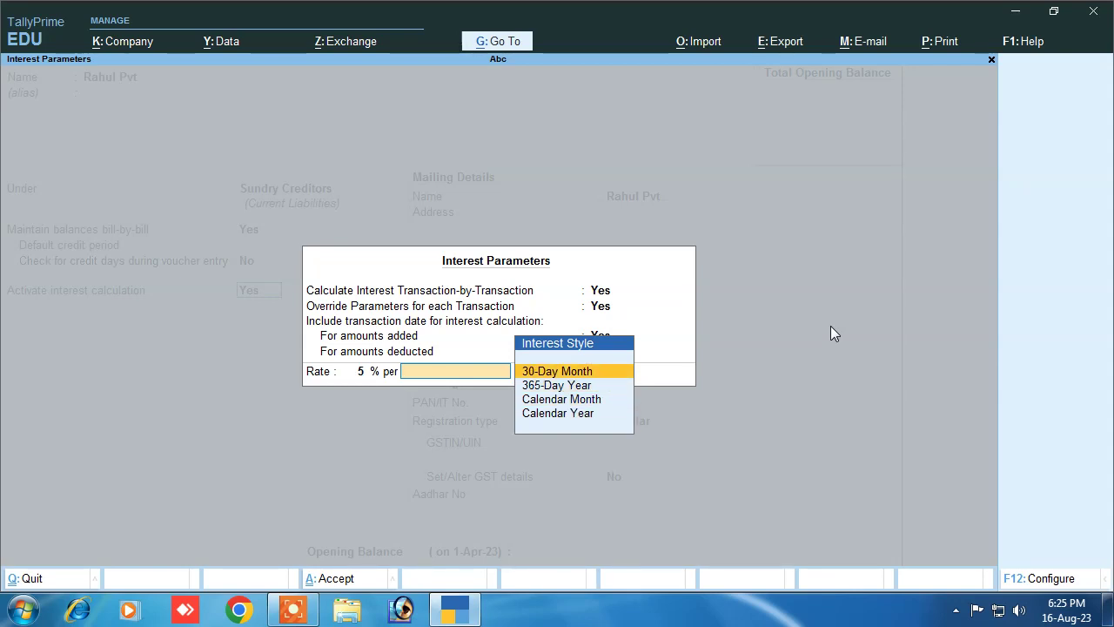
key("Down")
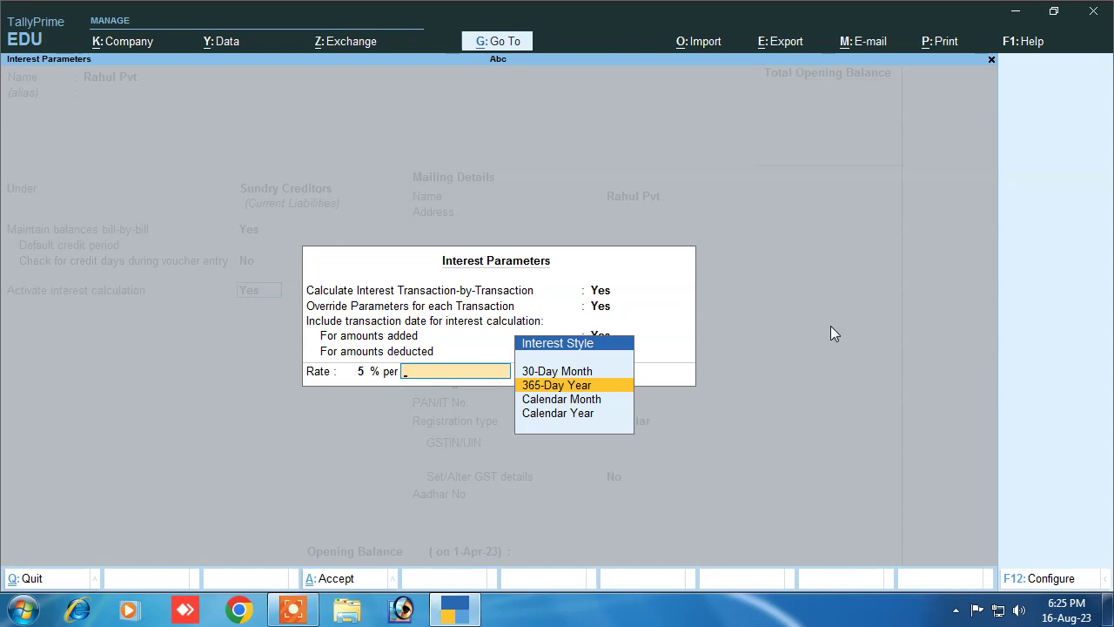
key("Up")
key("Down")
key("Down")
key("Down")
key("Up")
key("Up")
key("Up")
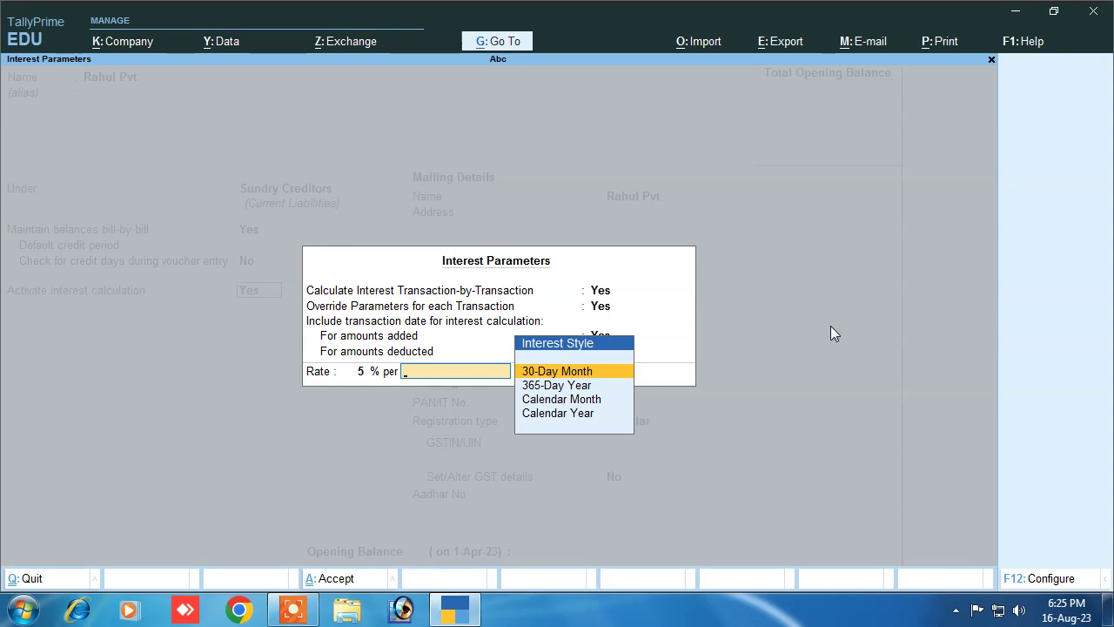
key("Down")
key("Up")
key("Return")
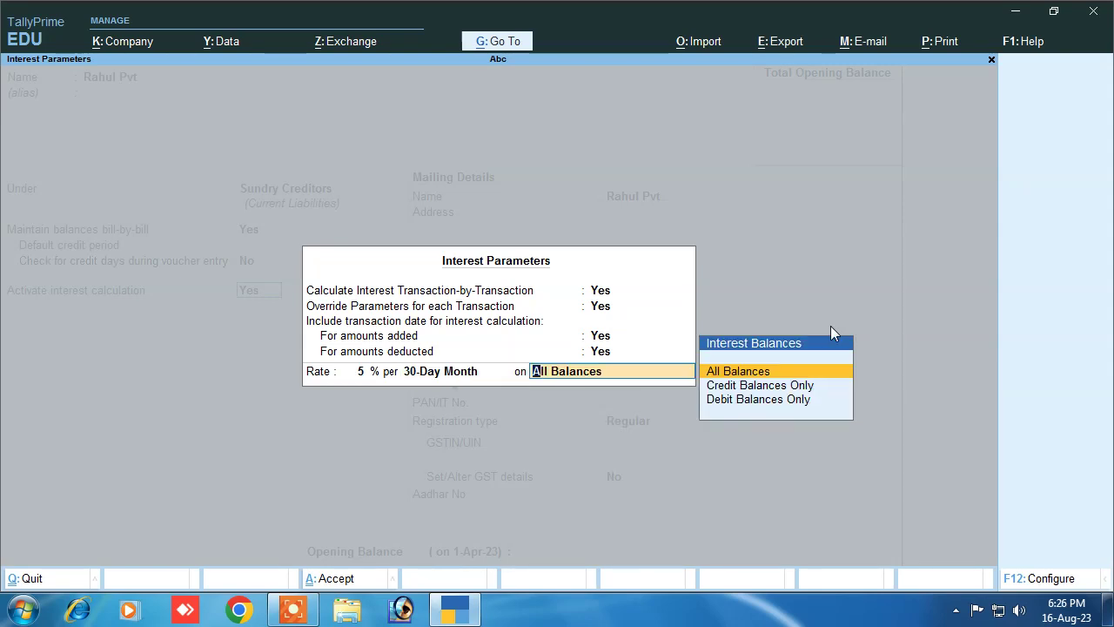
Apply the interest to All Balances, keep the default mailing, bank and tax registration details, and save the Rahul Pvt ledger
key("Return")
key("Return")
key("Return")
key("Return")
key("Return")
key("Return")
key("Return")
key("Return")
key("Return")
key("Return")
key("Return")
key("Return")
key("Return")
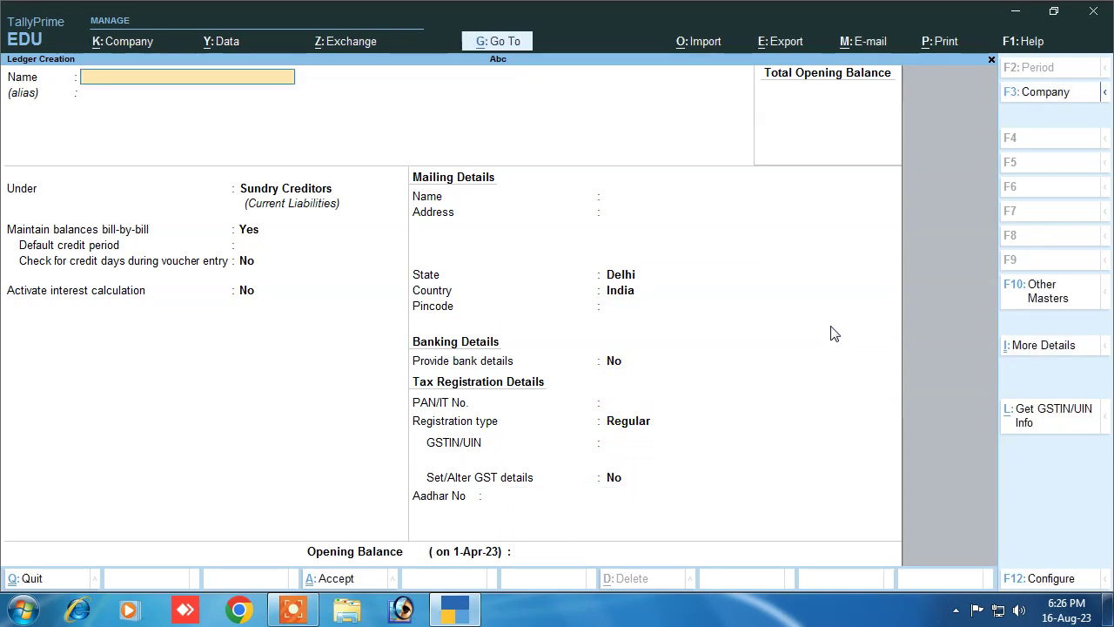
Name the new ledger with the customer's name and group it under Sundry Debtors
type("Anil")
key("Return")
key("Return")
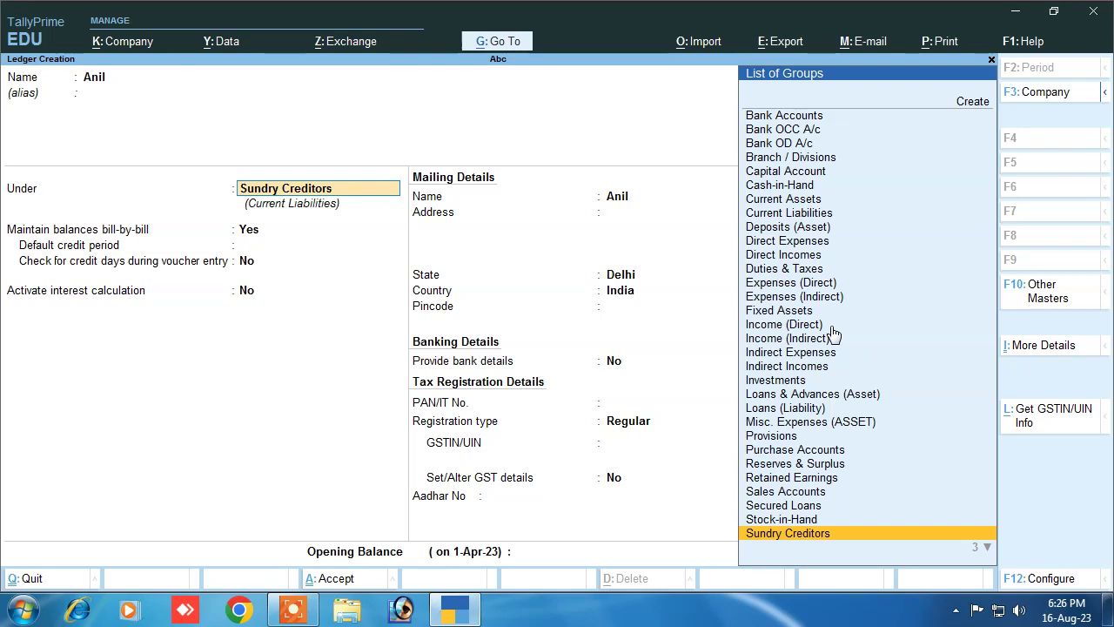
type("S")
key("Down")
key("Down")
key("Down")
key("Down")
key("Return")
Keep bill-by-bill balances at Yes with no default credit period, and activate interest calculation for the customer's ledger
key("Return")
key("Return")
key("Return")
type("y")
key("Return")
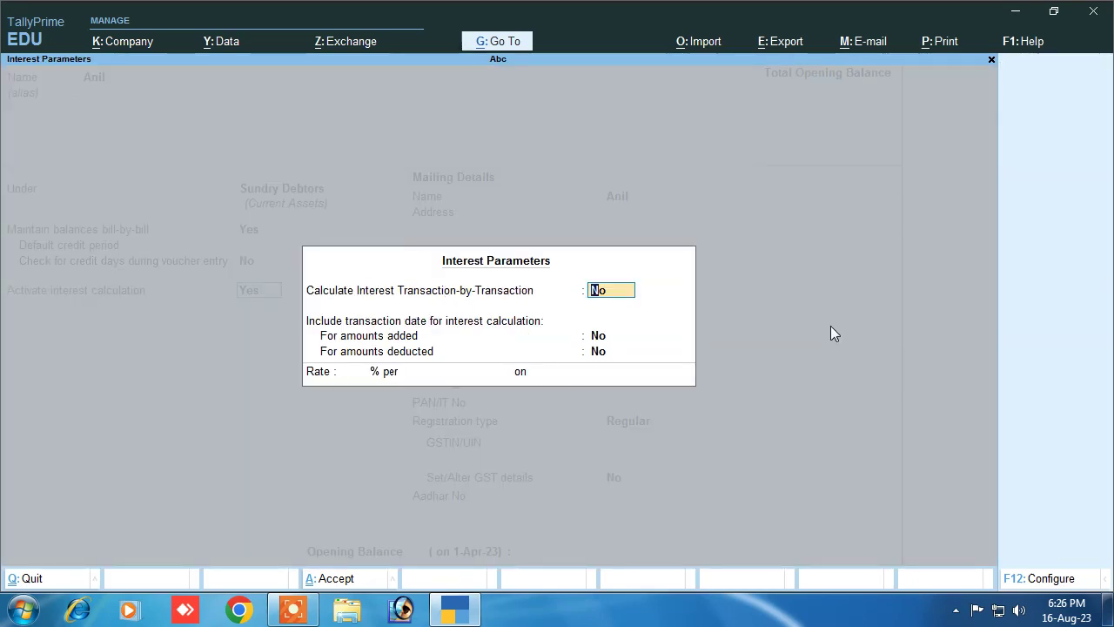
Enable transaction-by-transaction interest with parameters overridable per transaction, including the transaction date for both amounts added and amounts deducted
type("y")
key("Return")
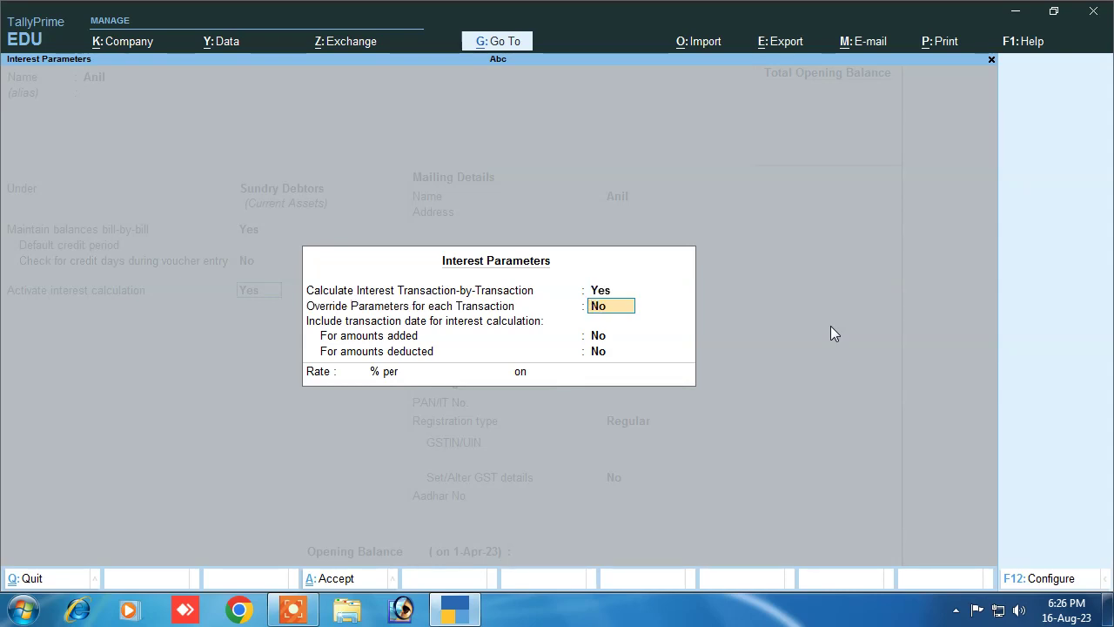
type("y")
key("Return")
type("y")
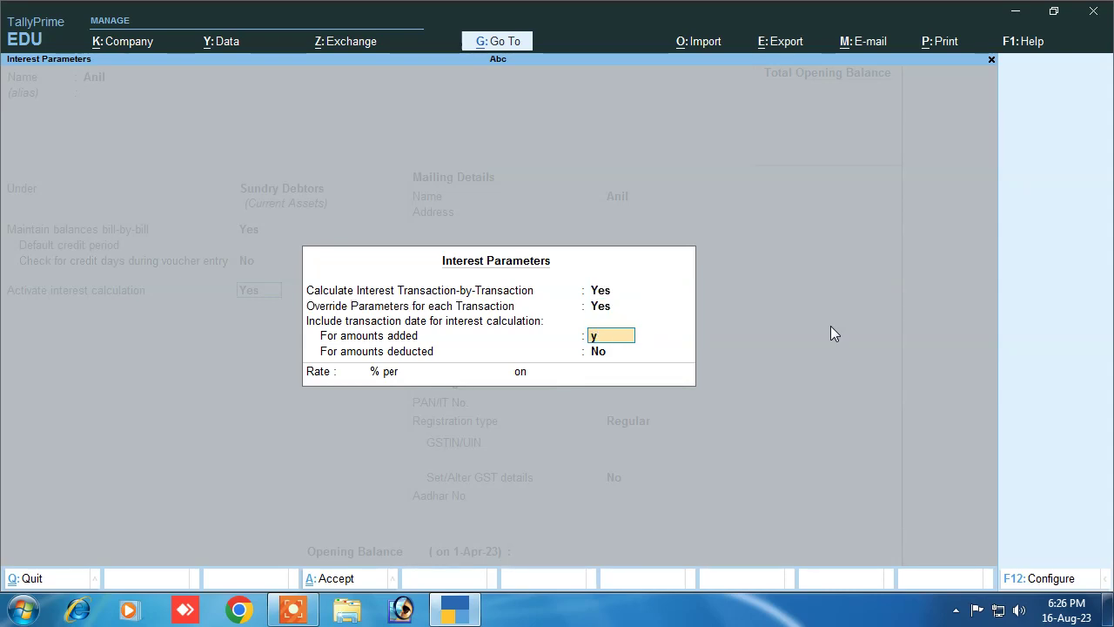
key("Return")
type("y")
key("Return")
Set the customer ledger's interest rate to 5% per 30-Day Month on All Balances
type("5")
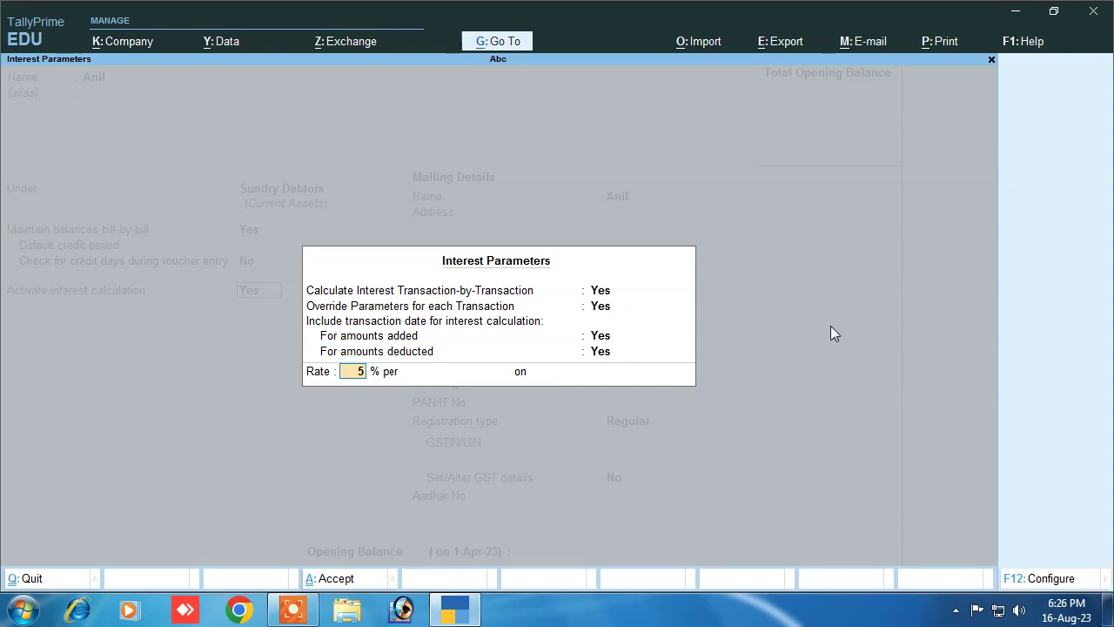
key("Return")
key("Return")
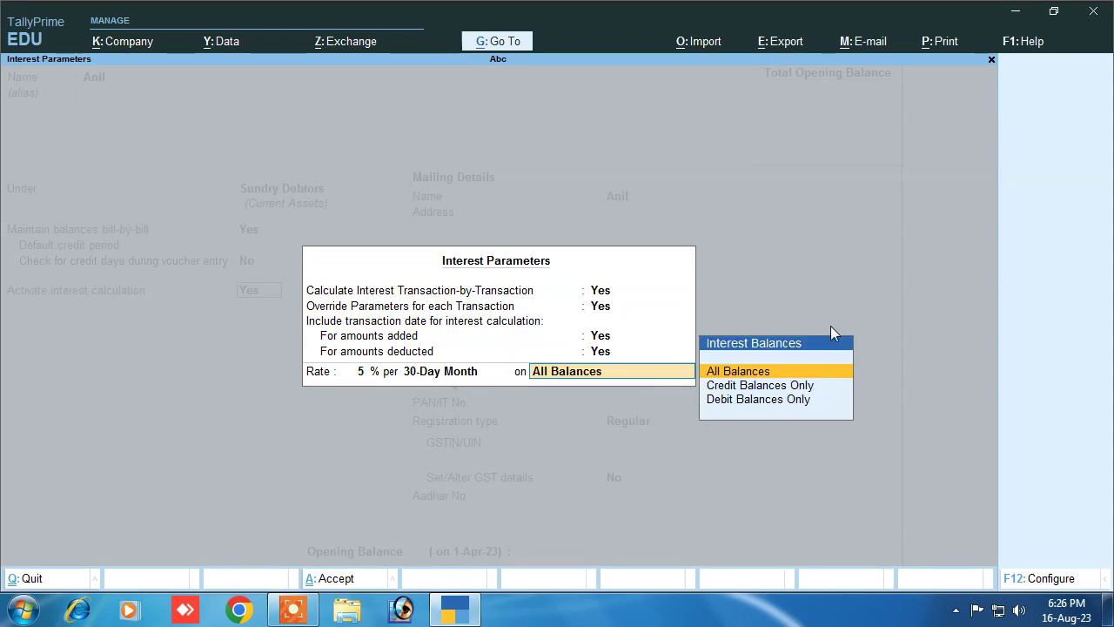
key("Return")
Keep the default mailing, bank and tax registration details, save the customer's ledger, and return to the Gateway of Tally
key("Return")
key("Return")
key("Return")
key("Return")
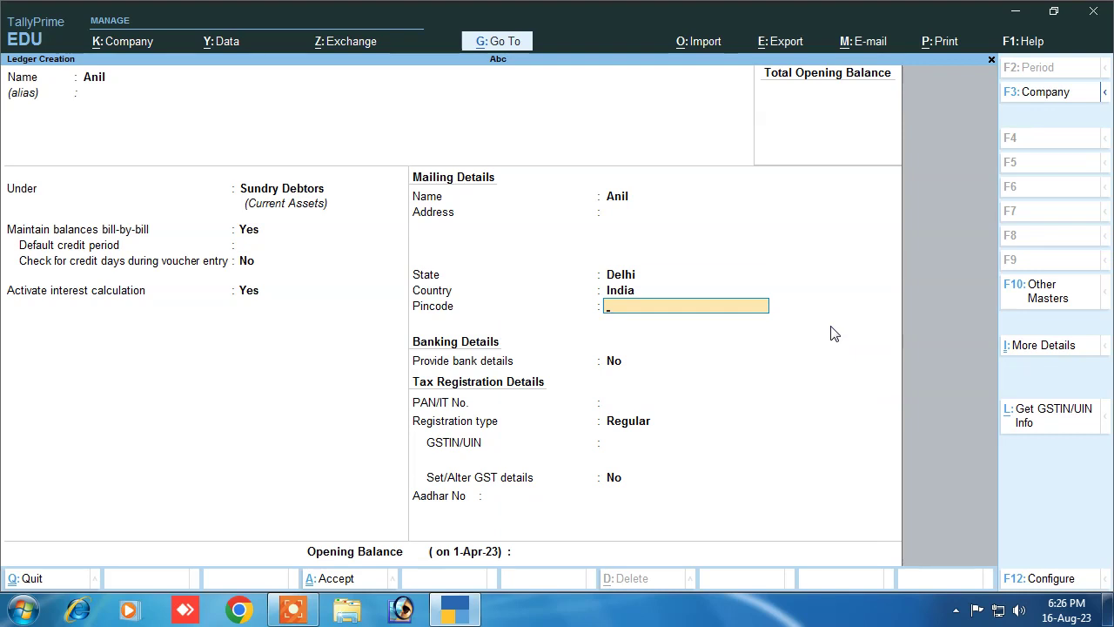
key("Return")
key("Return")
key("Return")
key("Return")
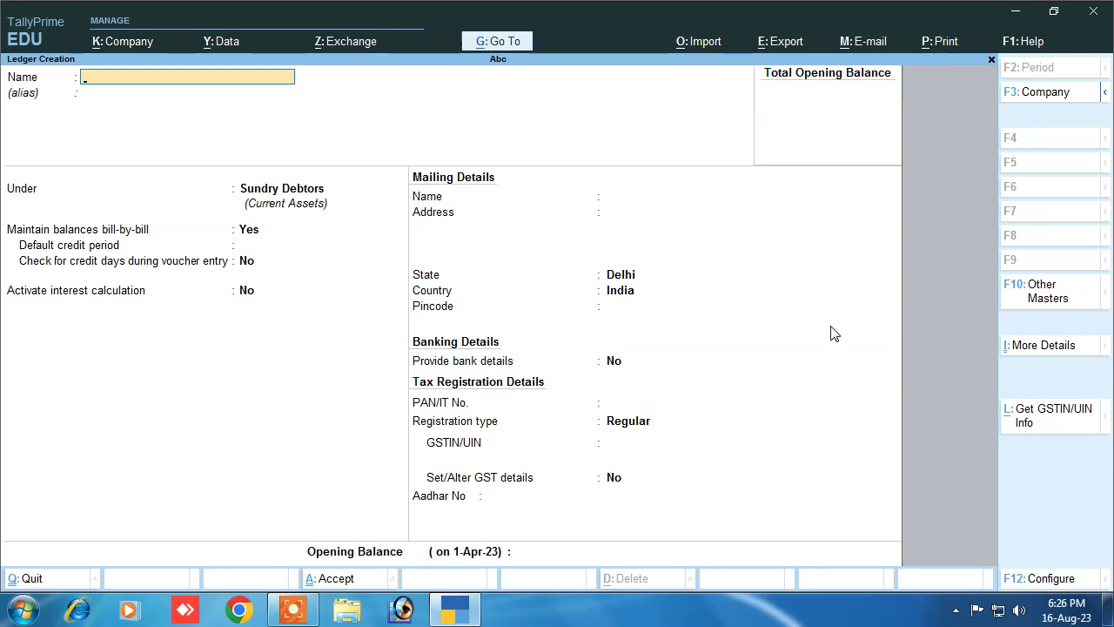
key("Escape")
key("Escape")
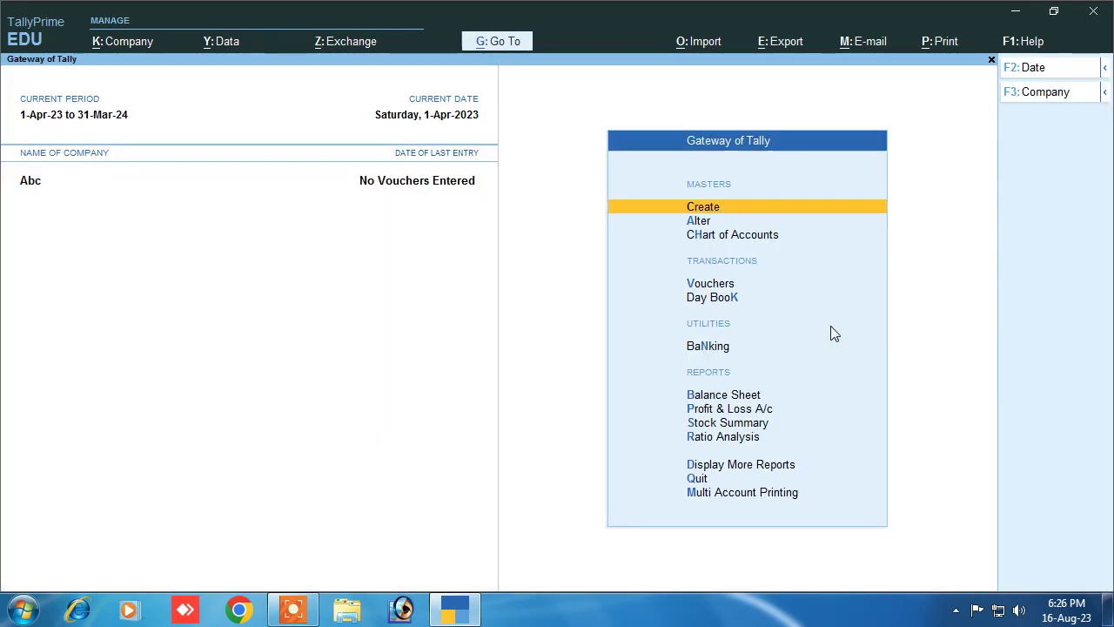
Start a new simple unit with the symbol pcs and the formal name Piece
key("Return")
key("Down")
key("Down")
key("Down")
key("Down")
key("Down")
key("Down")
key("Down")
key("Return")
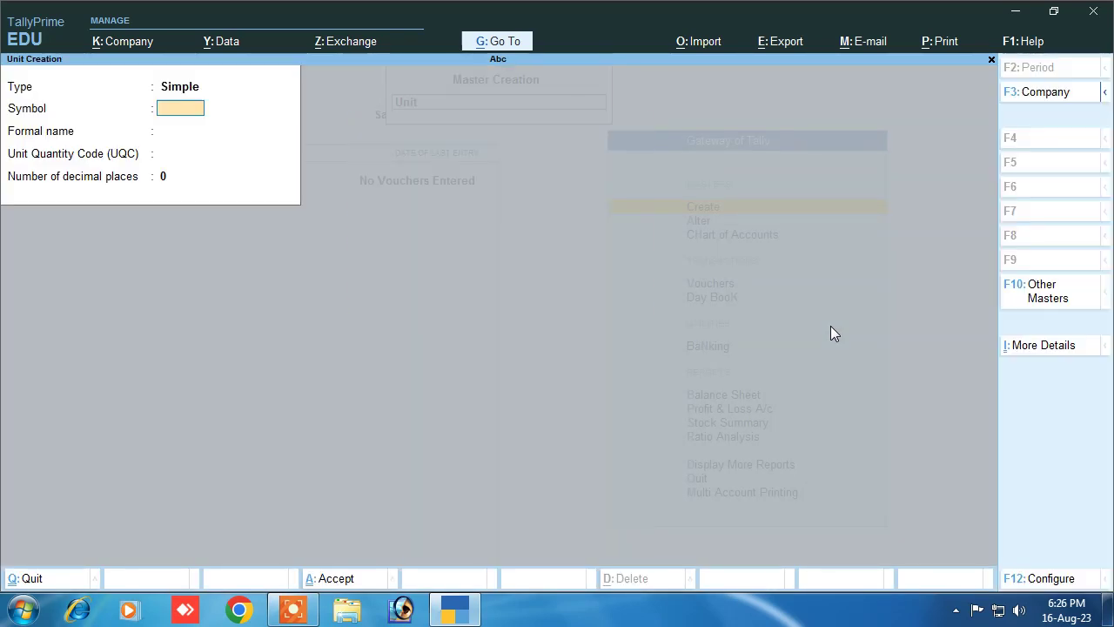
type("pcs")
key("Return")
type("Piece")
key("Return")
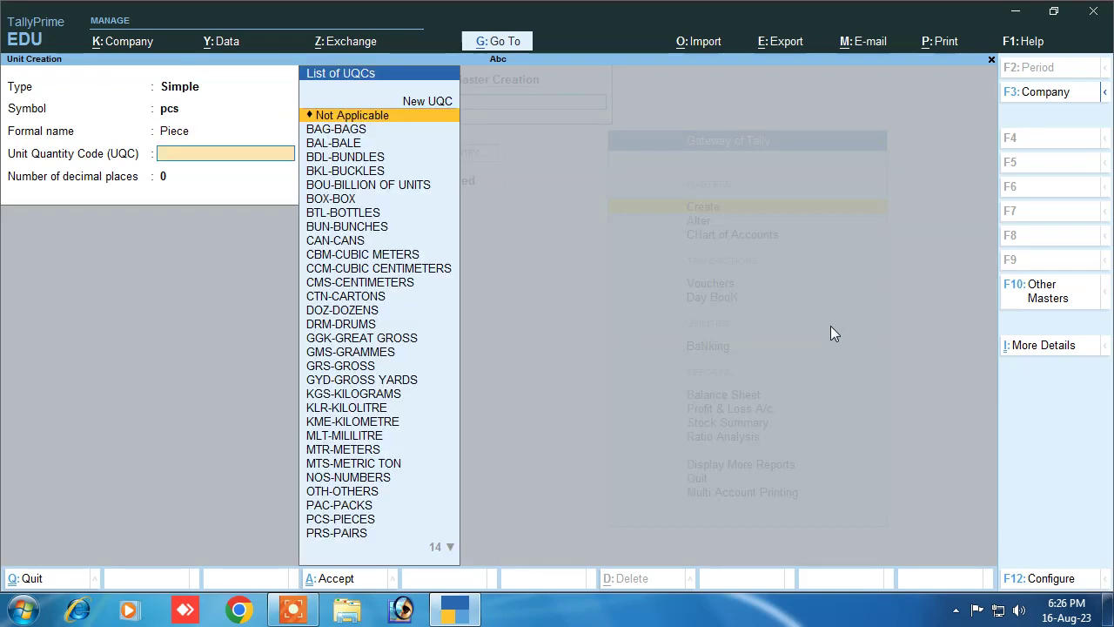
Assign the unit quantity code PCS-PIECES, keep 0 decimal places, and save the unit
type("pc")
key("Return")
key("Return")
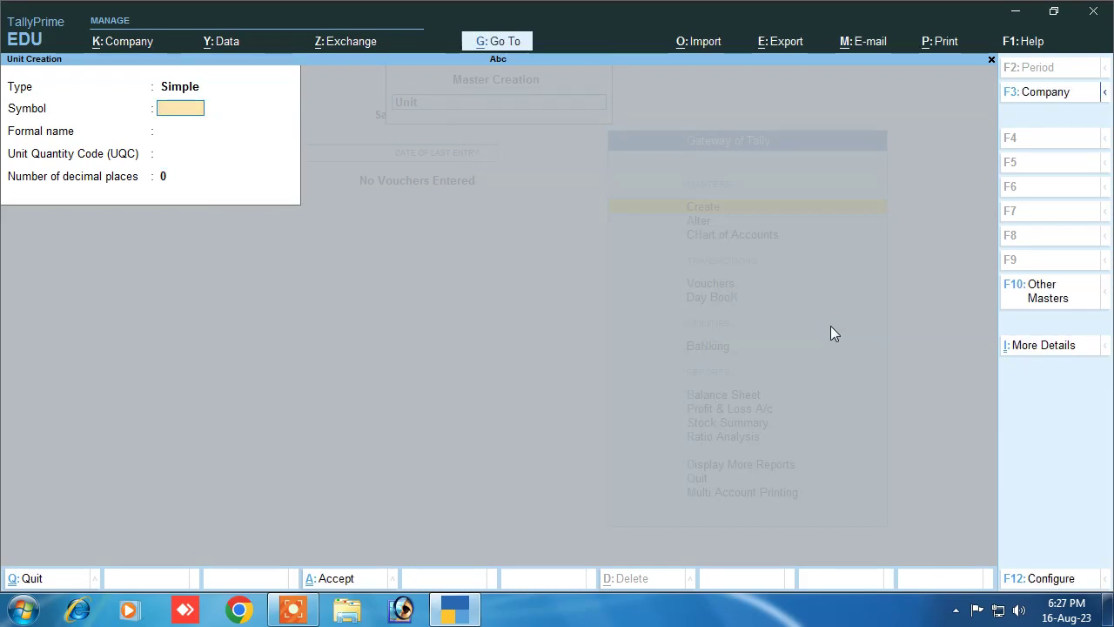
key("Escape")
Create a stock group named Computer under Primary, keeping the default quantity and GST options
key("Up")
key("Up")
key("Up")
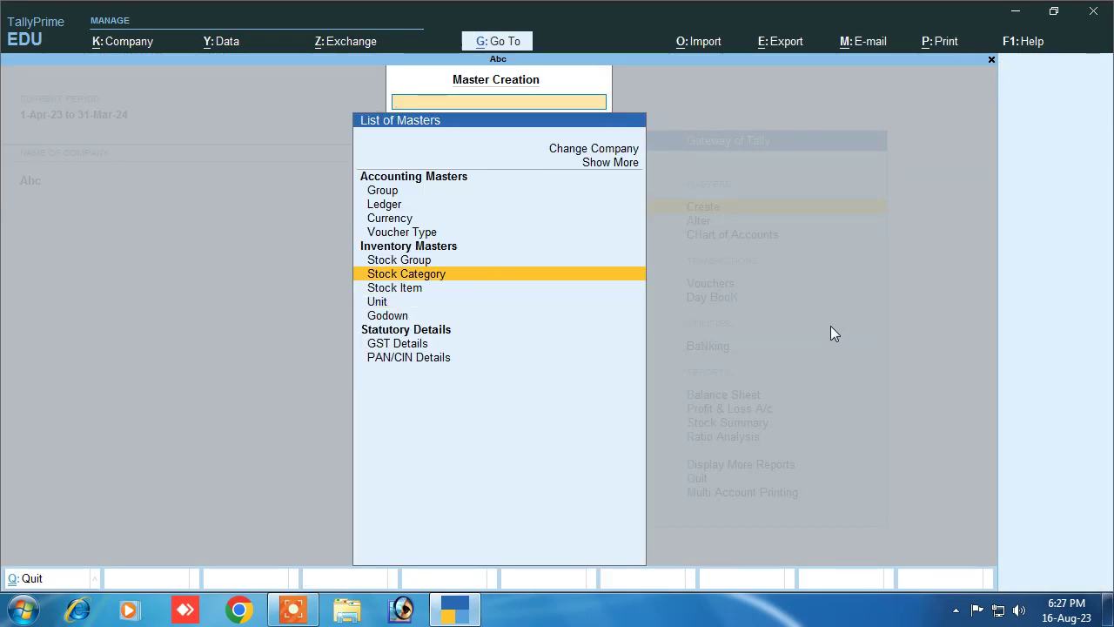
key("Return")
type("C")
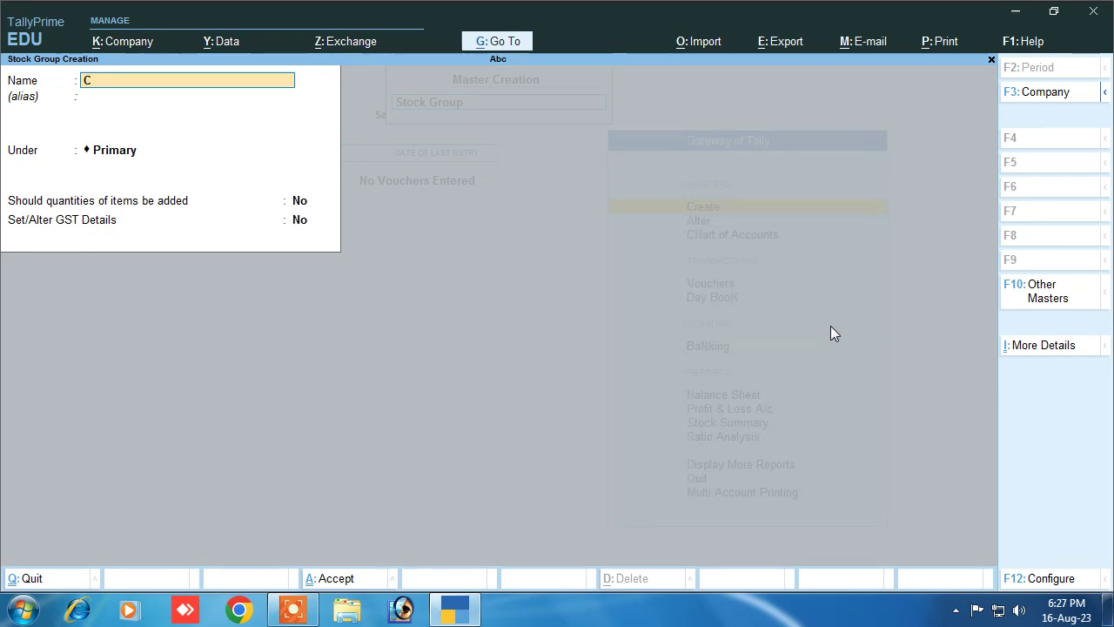
type("omput")
key("Return")
key("Return")
key("Return")
key("Return")
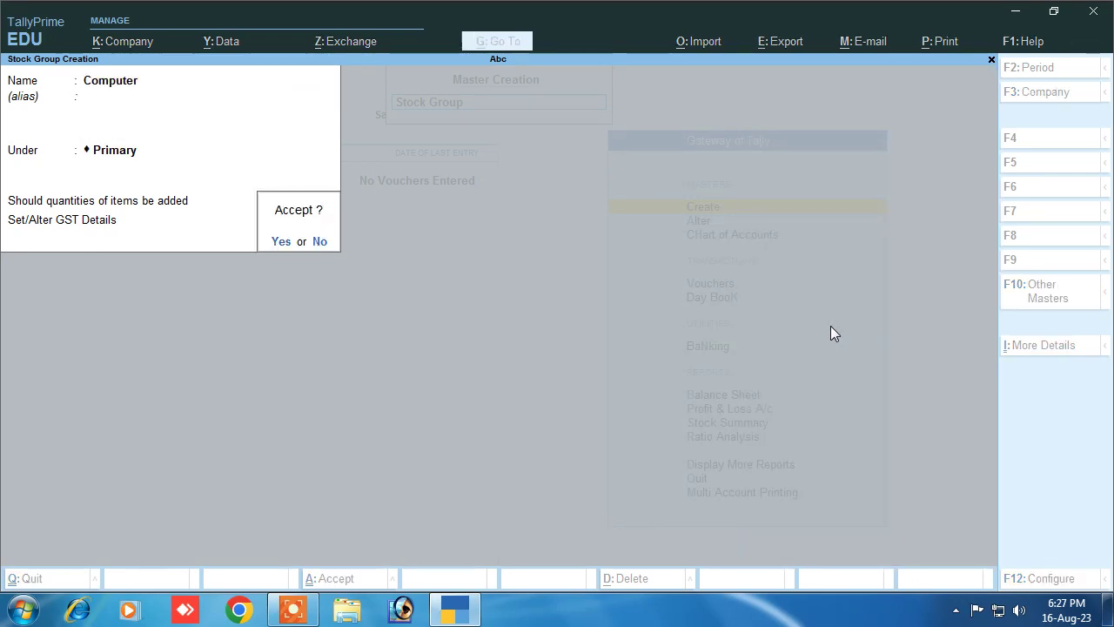
key("Return")
key("Escape")
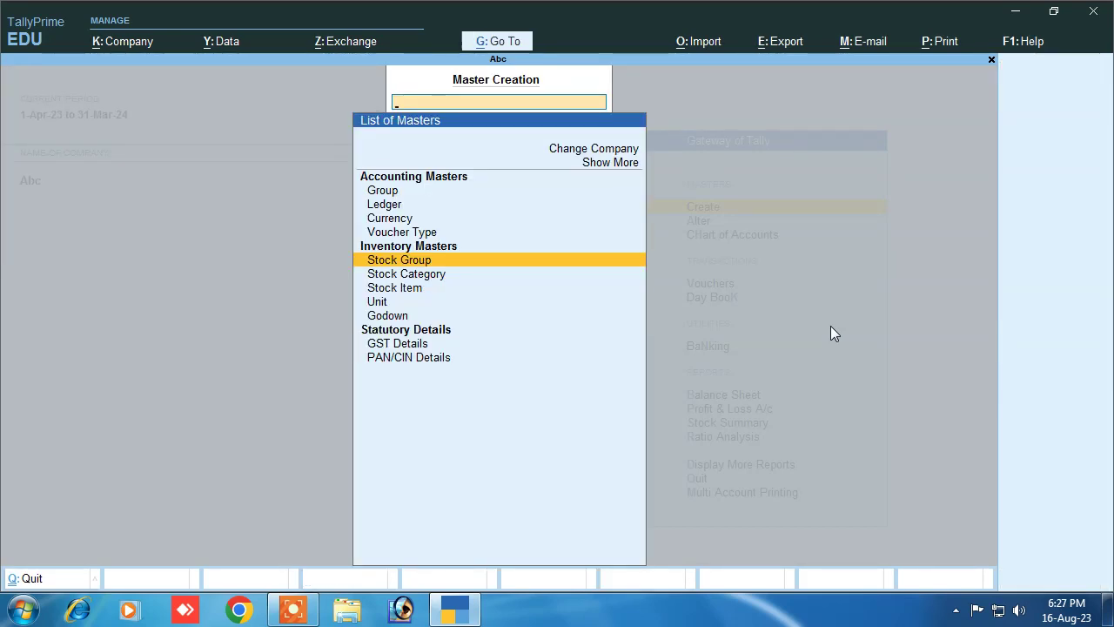
Start a new stock item named Mouse under the Computer stock group
key("Down")
key("Down")
key("Return")
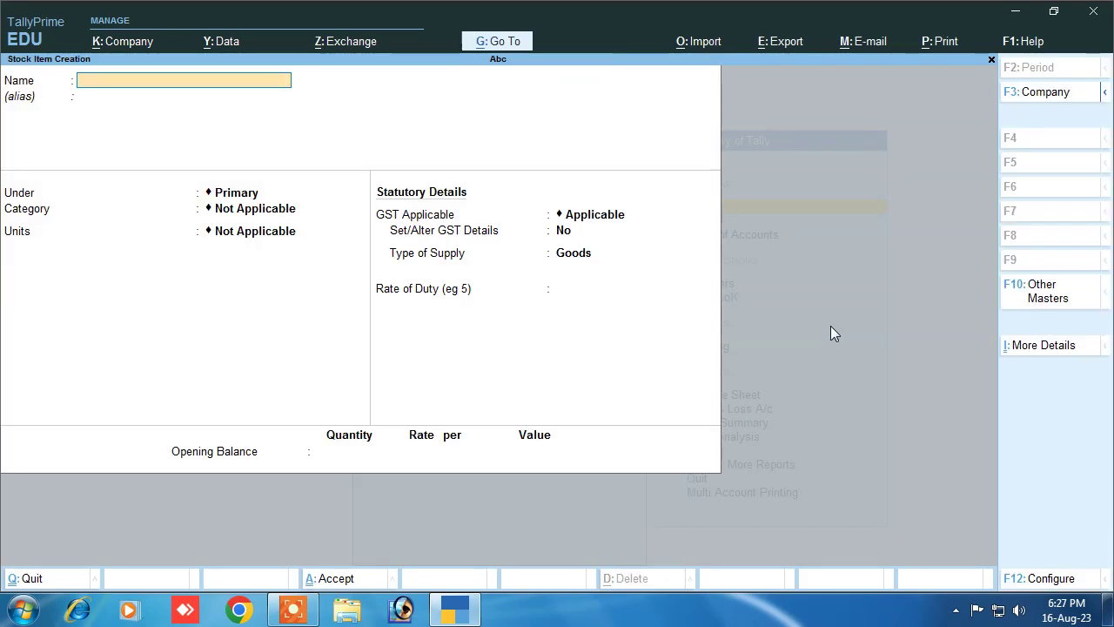
type("Mouse")
key("Return")
key("Return")
key("Down")
key("Return")
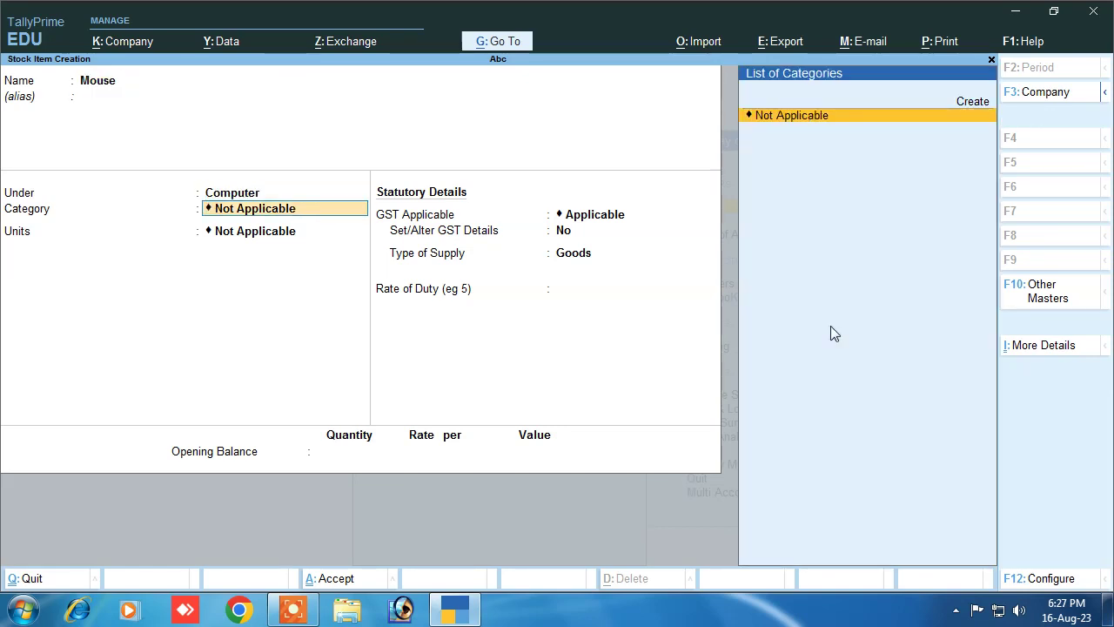
Keep the Mouse item's category Not Applicable, set its units to pcs, and leave standard rates at No
key("Return")
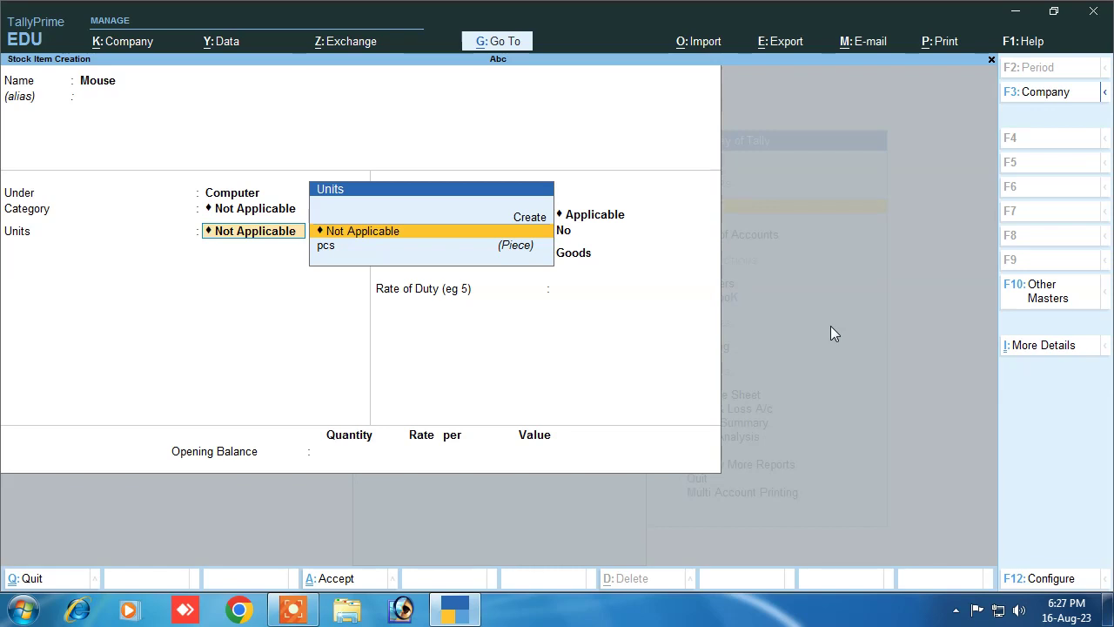
key("Down")
key("Return")
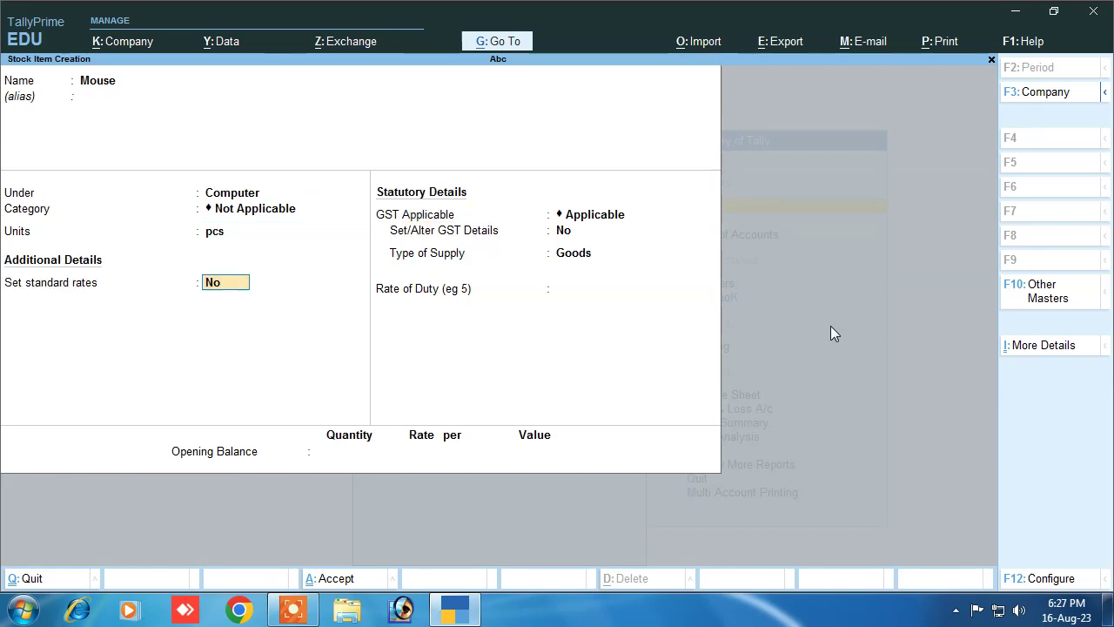
key("Return")
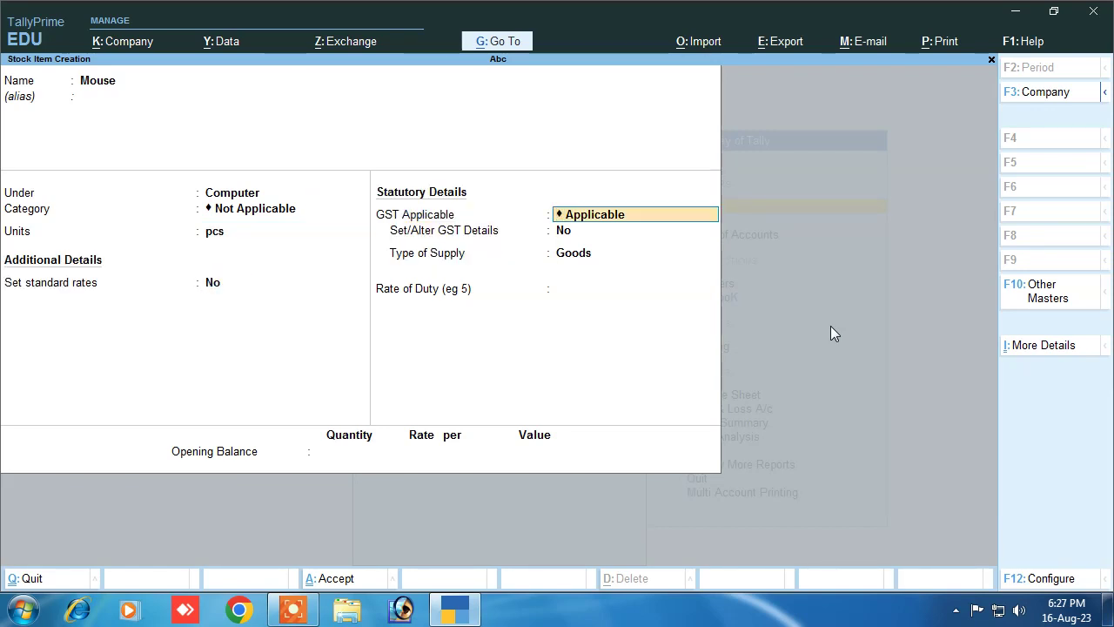
Keep GST applicable and open the Mouse item's GST details, entering the description Goods and HSN/SAC 87878
key("Return")
type("y")
key("Return")
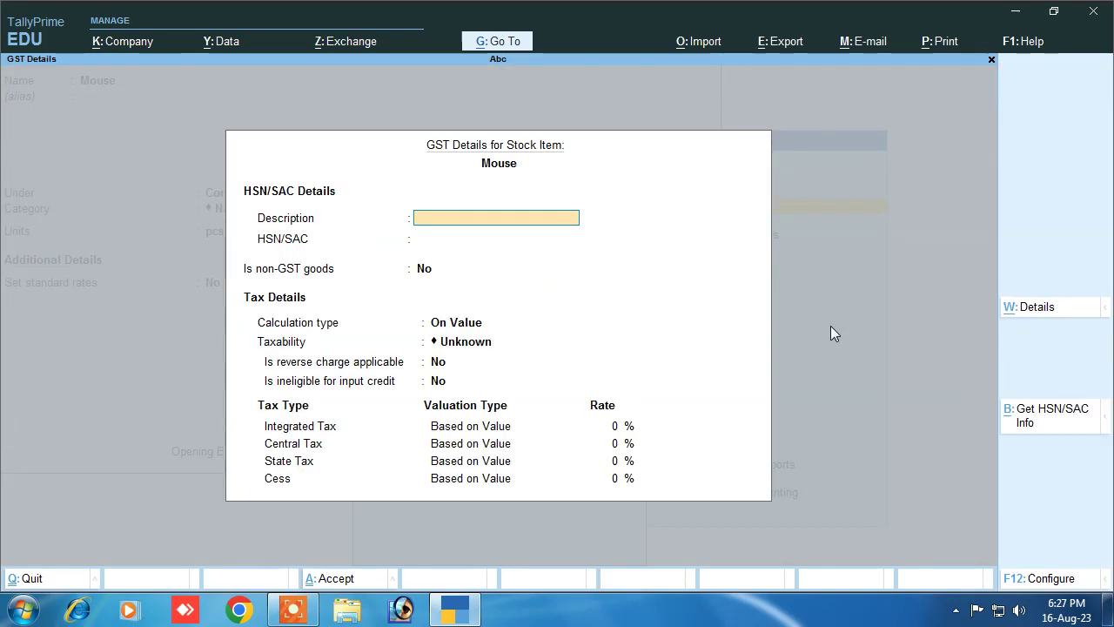
type("Go")
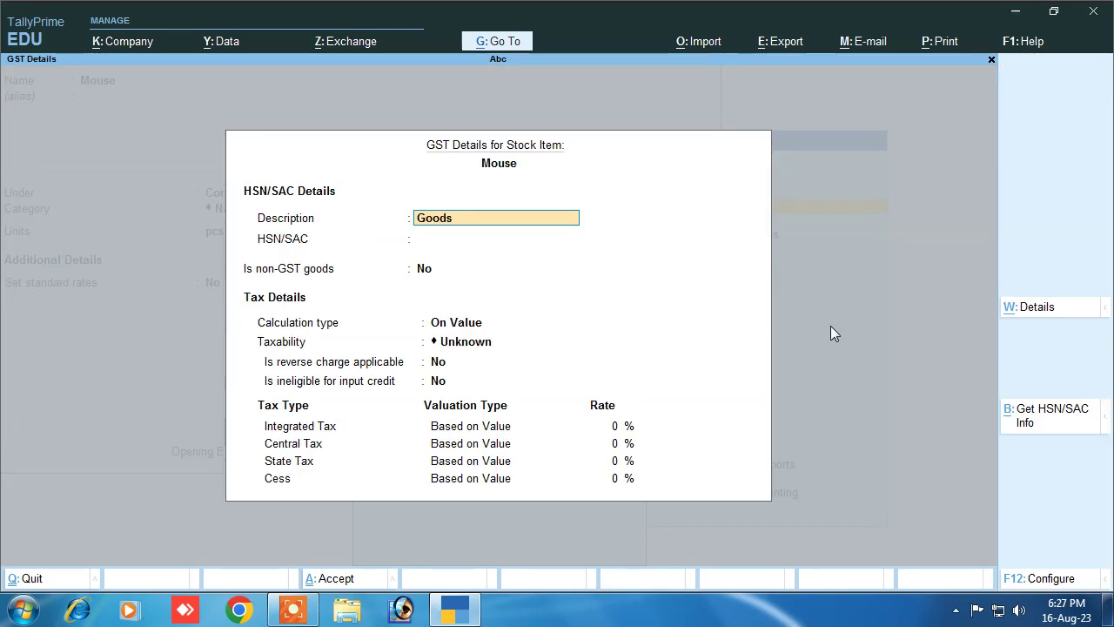
type("ods")
key("Return")
type("87878")
key("Return")
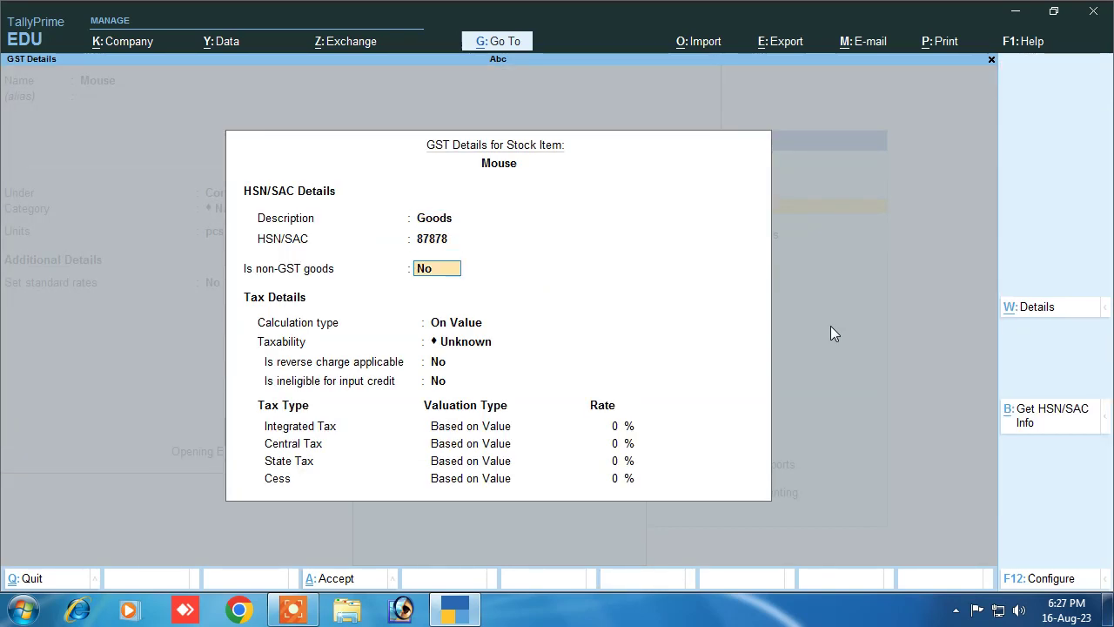
Keep the item as GST goods calculated On Value, and set its taxability to Taxable
key("Return")
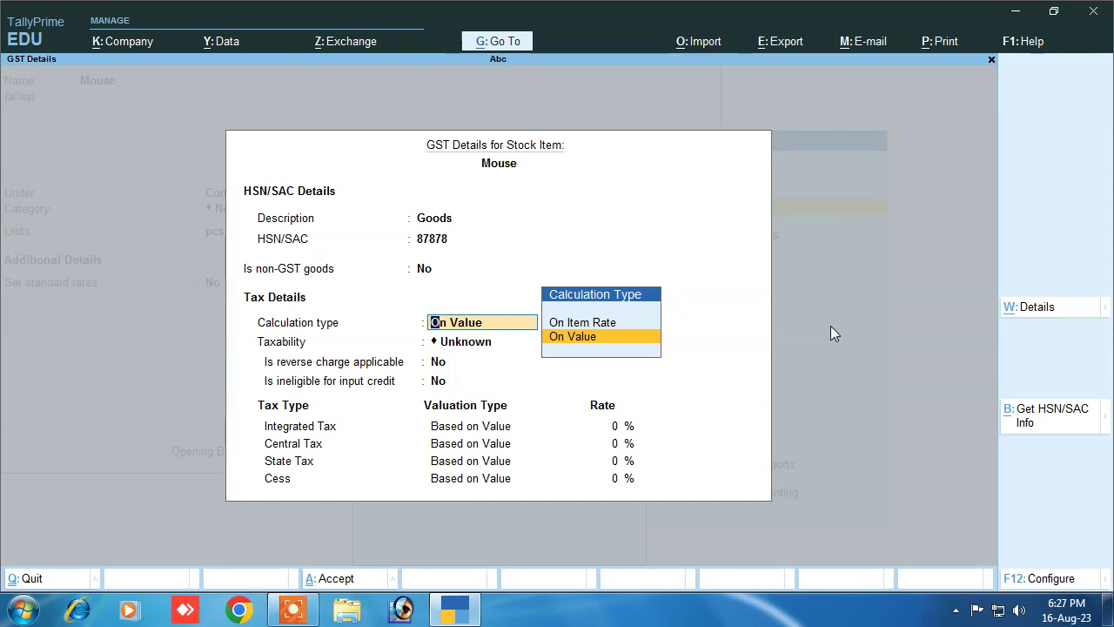
key("Return")
key("Down")
key("Down")
key("Down")
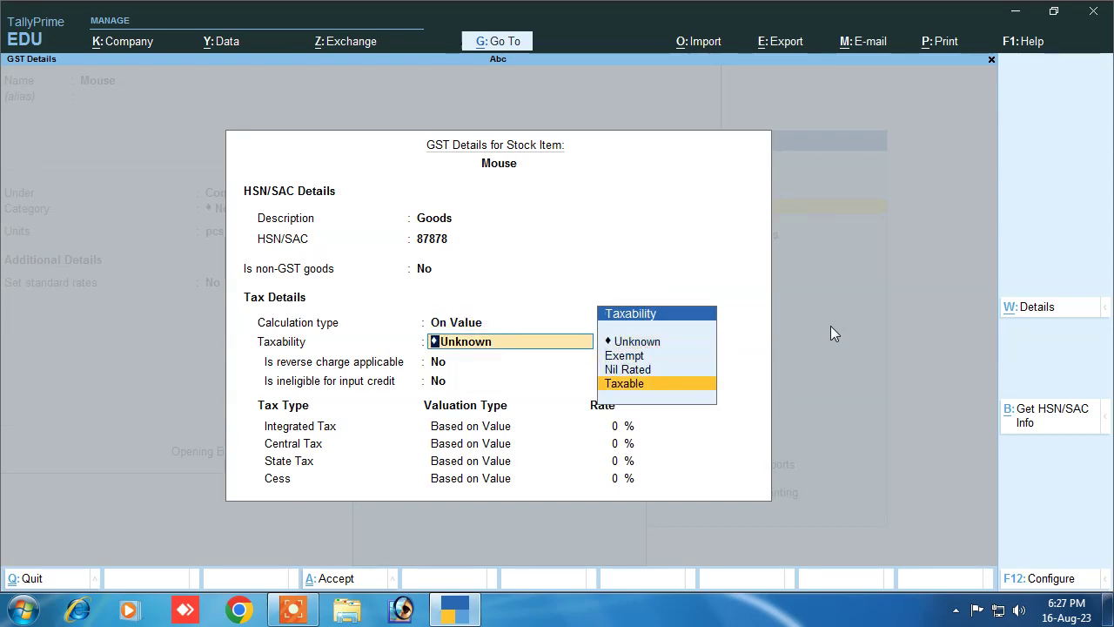
key("Return")
Set the Mouse item's integrated tax rate to 12%, keep the remaining tax defaults, and accept the GST details
key("Return")
key("Return")
type("12")
key("Return")
key("Return")
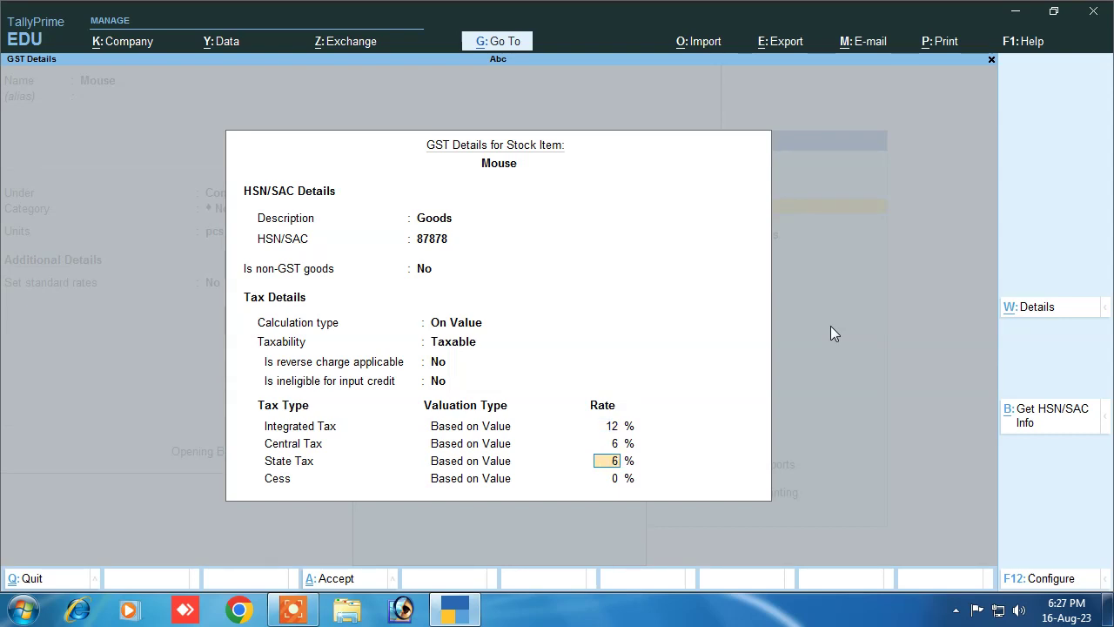
key("Return")
key("Return")
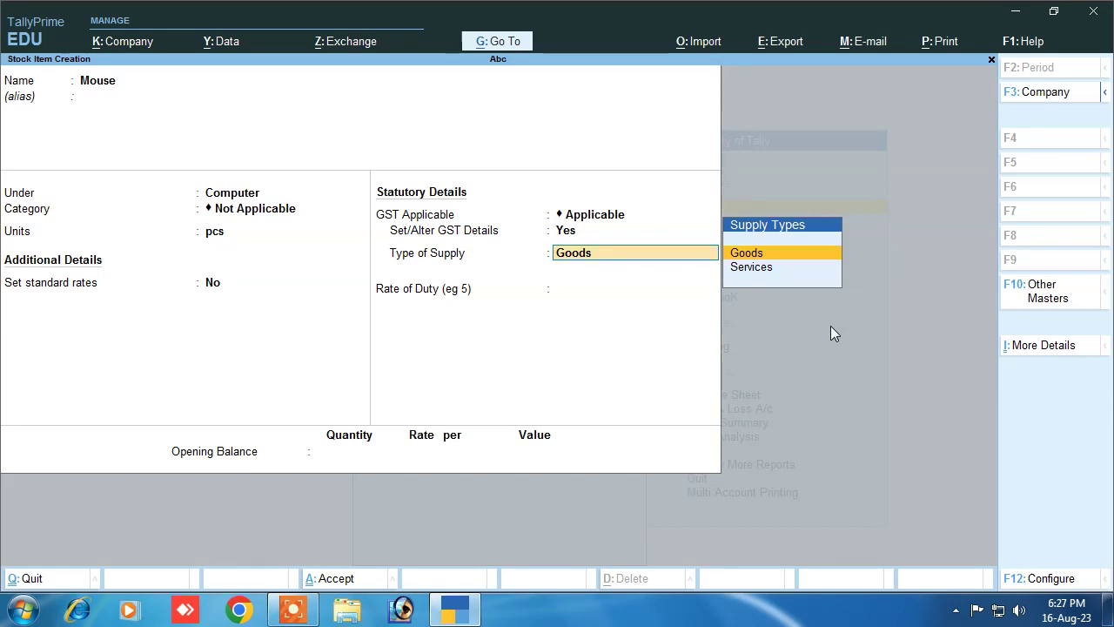
Keep the supply type Goods with no duty rate or opening balance, save the Mouse item, and return to the Gateway of Tally
key("Return")
key("Return")
key("Return")
key("Return")
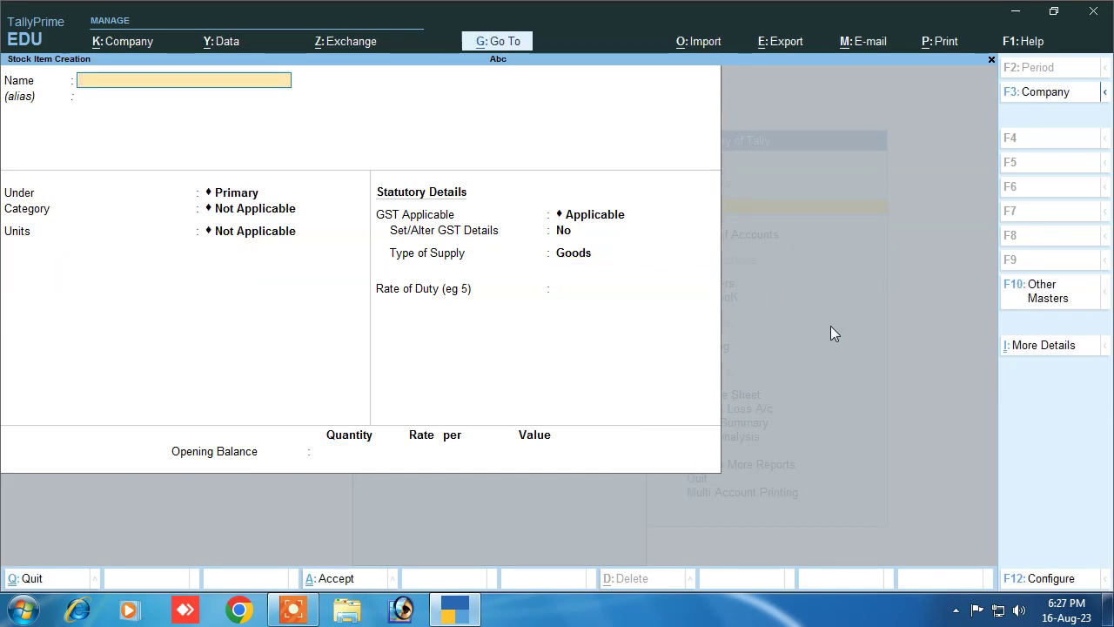
key("Escape")
key("Escape")
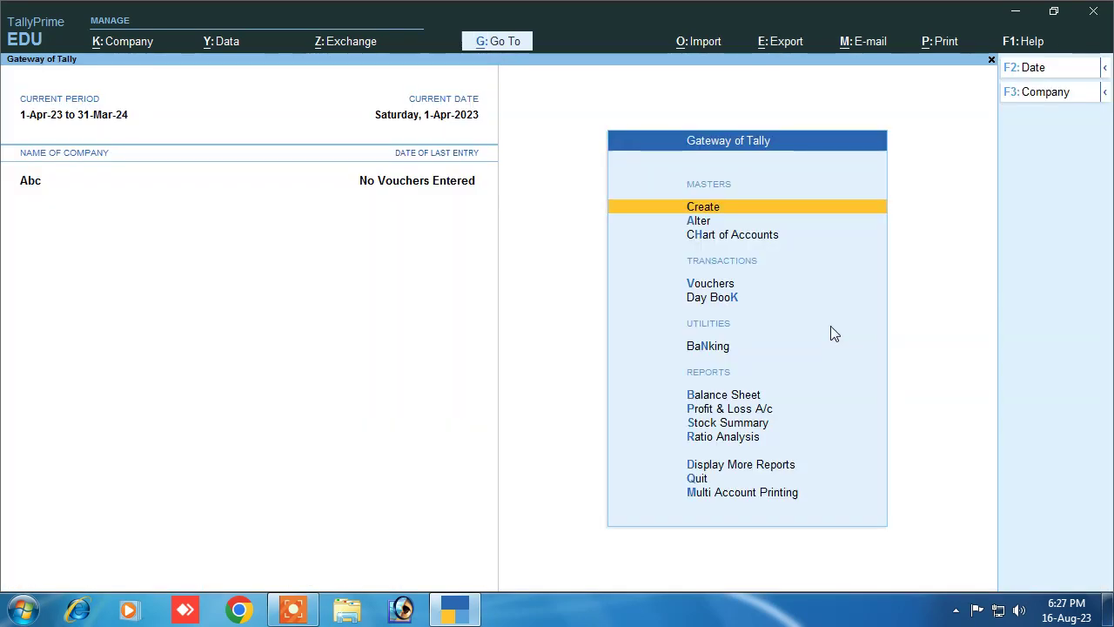
Start a purchase voucher with supplier invoice number 01 dated 1-Apr-23
key("Down")
key("Down")
key("Down")
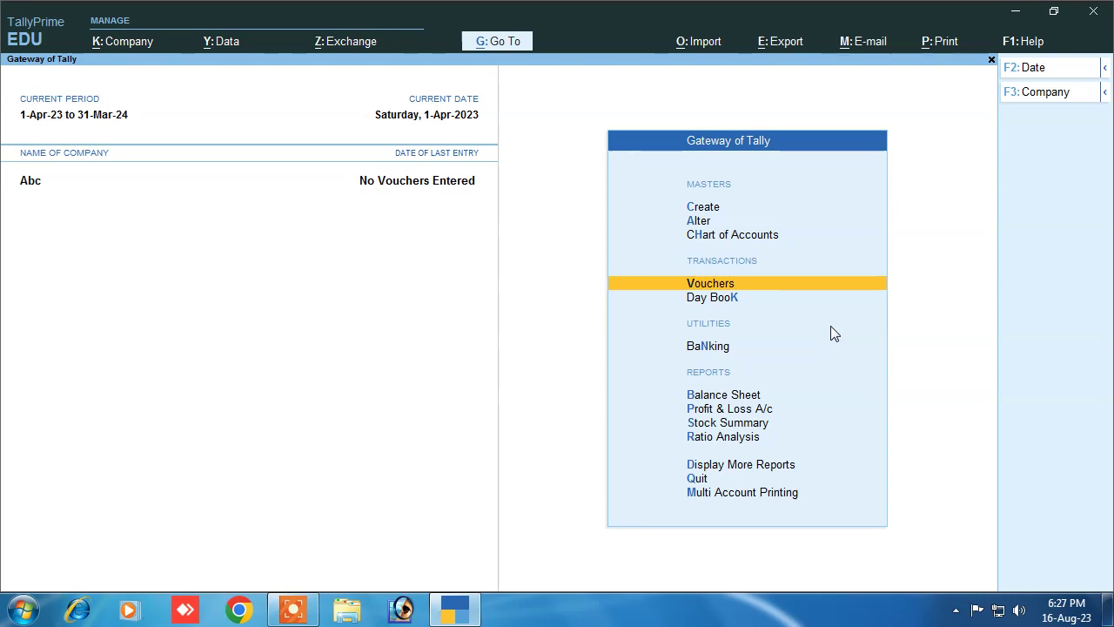
key("Return")
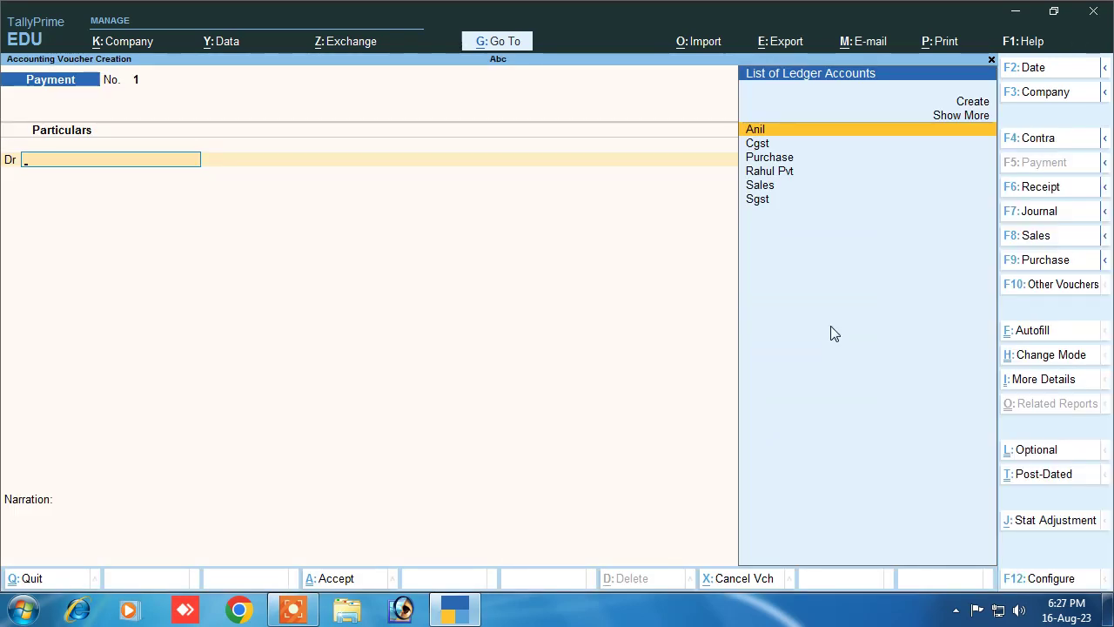
left_click(1025, 263)
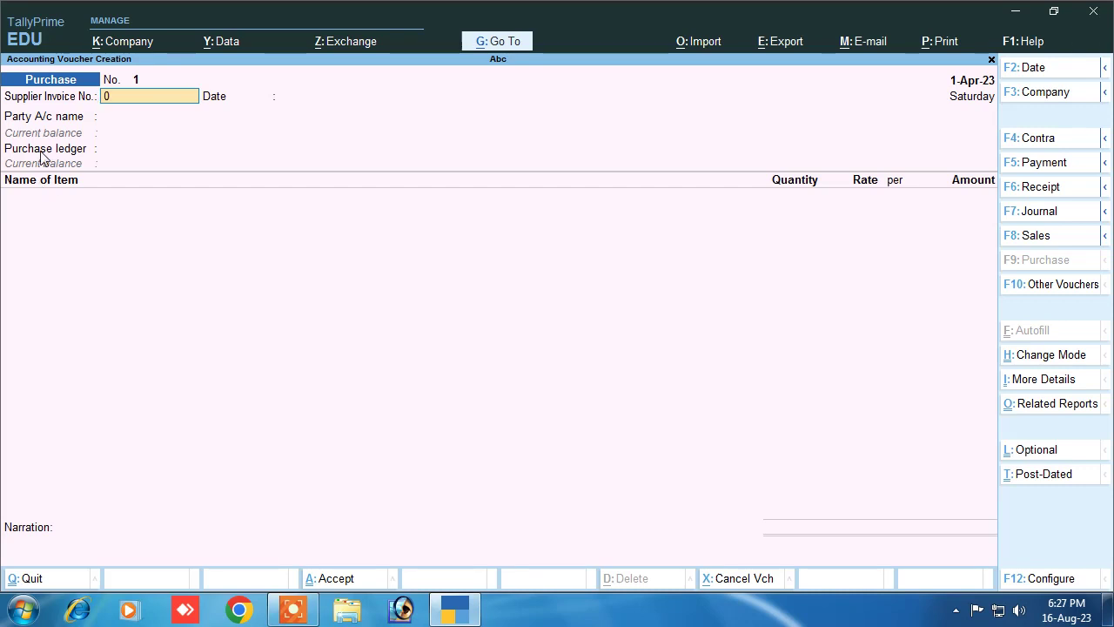
key("Return")
key("Return")
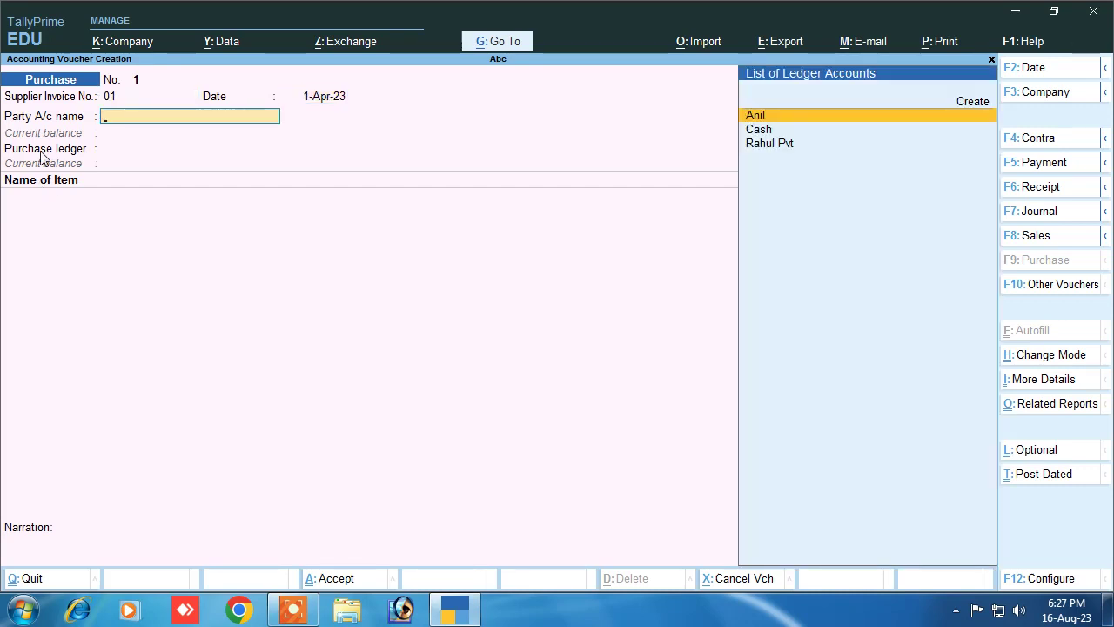
Choose Rahul Pvt as the purchase voucher's party account, and accept the receipt and party details without adding an address or GSTIN
key("Down")
key("Down")
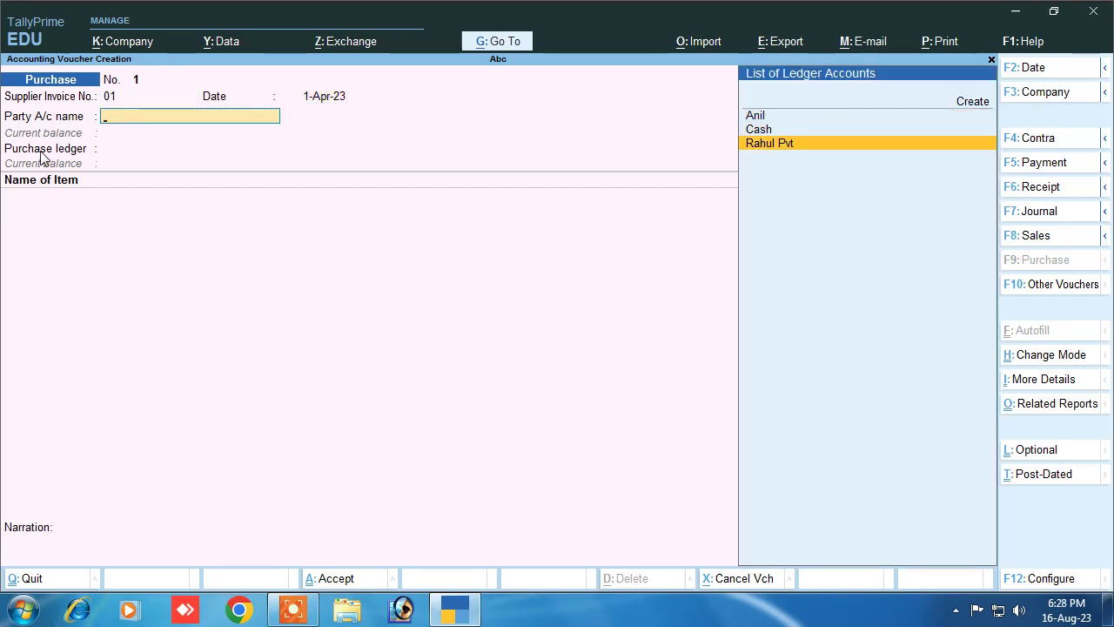
key("Return")
key("Return")
key("Return")
key("Return")
key("Return")
key("Return")
key("Return")
key("Return")
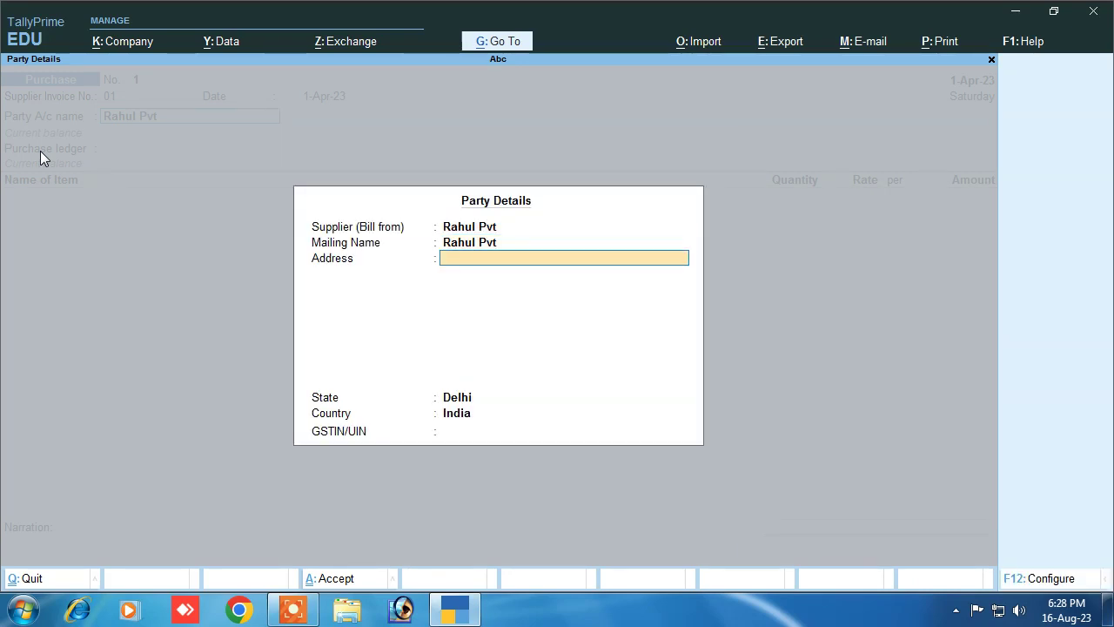
key("Return")
key("Return")
key("Return")
key("Return")
key("Return")
key("BackSpace")
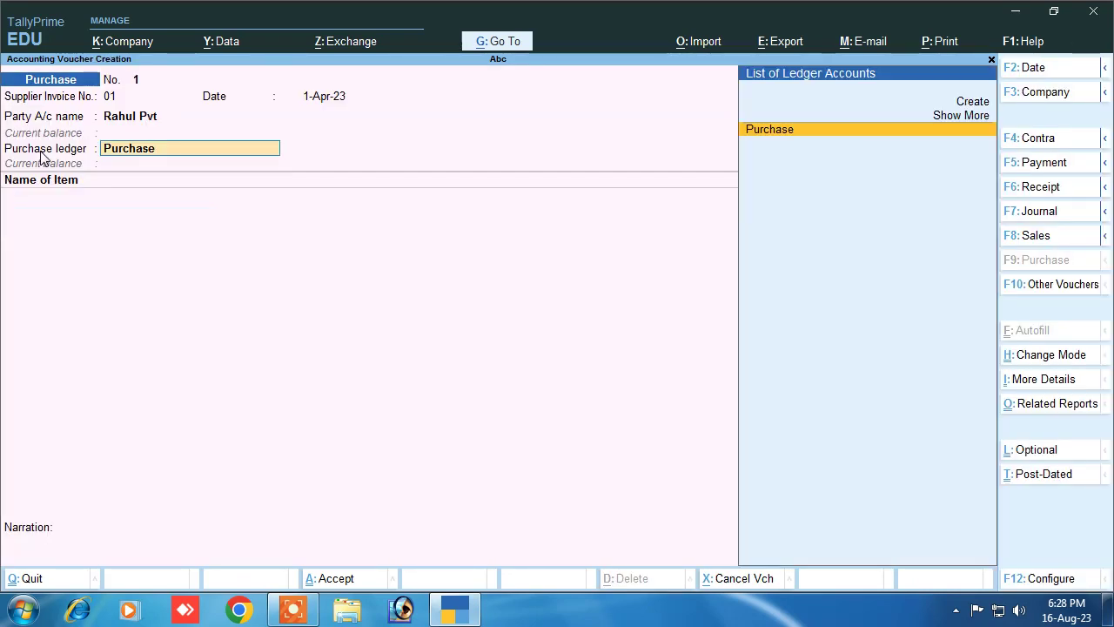
Use the Purchase ledger and enter the Mouse item with a quantity of 1000 pcs at a rate of 2,000
key("Return")
key("Up")
key("Down")
key("Down")
key("Return")
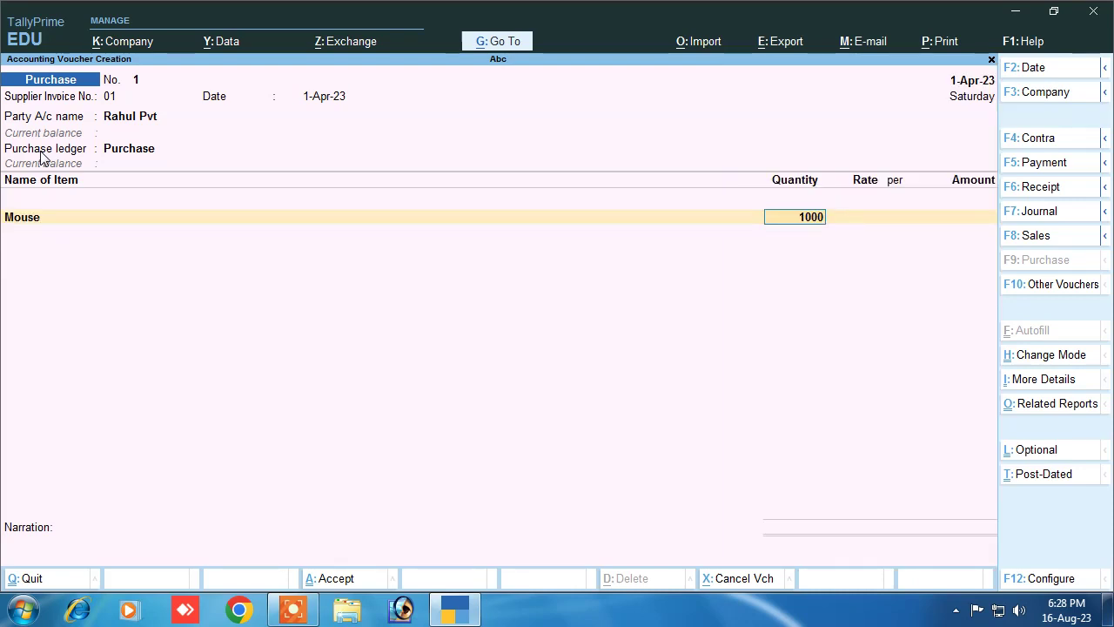
key("Return")
type("2,000")
key("Return")
key("Return")
key("Return")
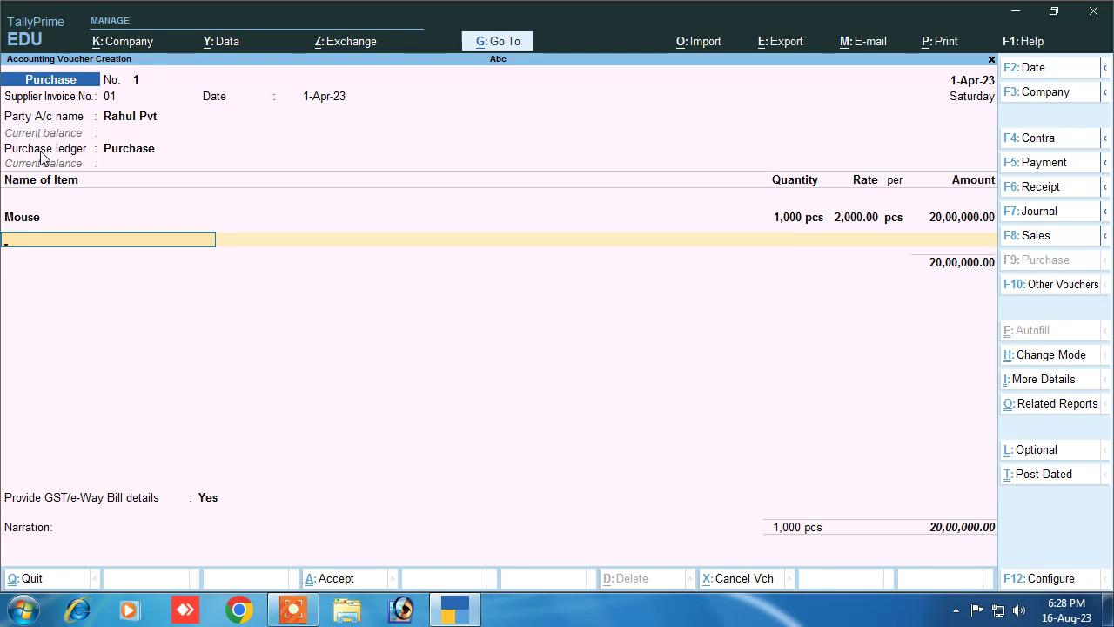
Add the Cgst and Sgst ledgers below the purchased Mouse item, and set Provide GST/e-Way Bill details to No
key("Return")
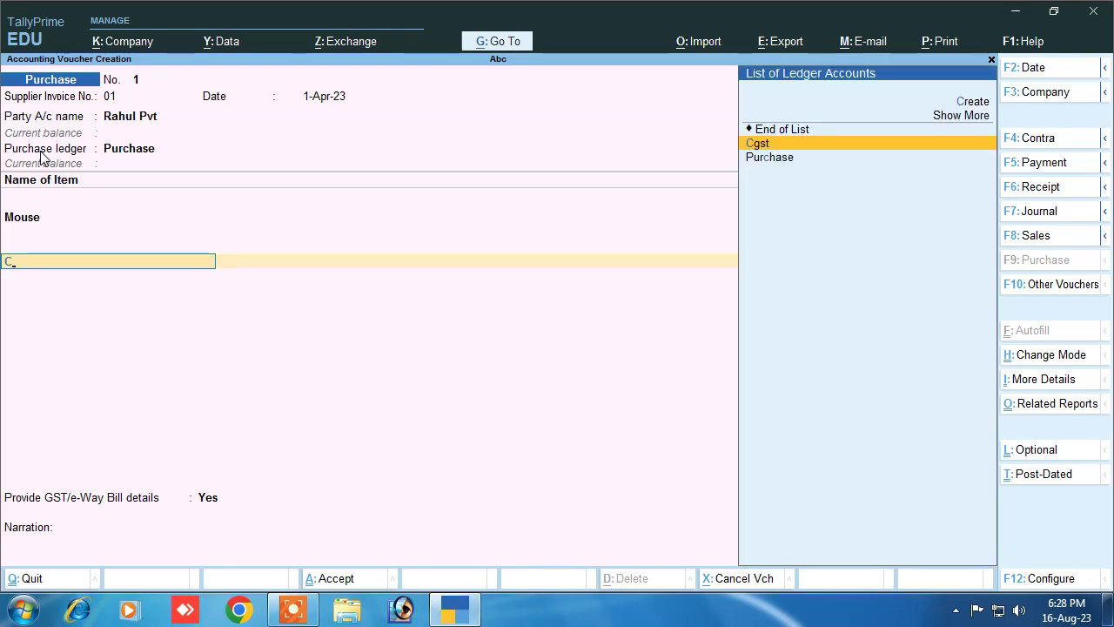
key("Return")
key("Return")
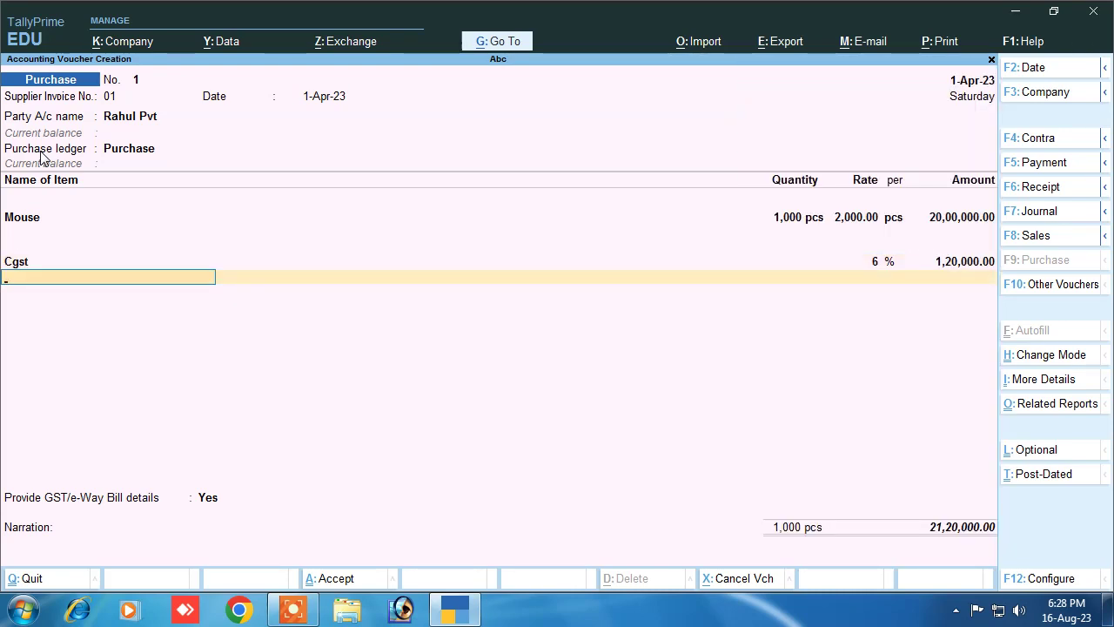
type("s")
key("Return")
key("Return")
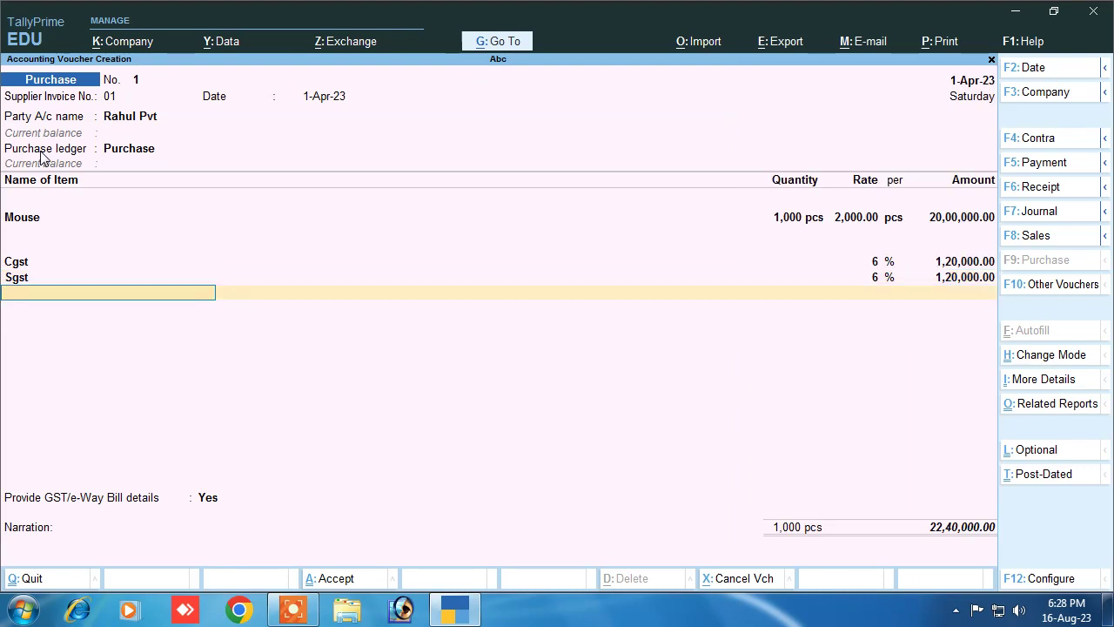
key("Return")
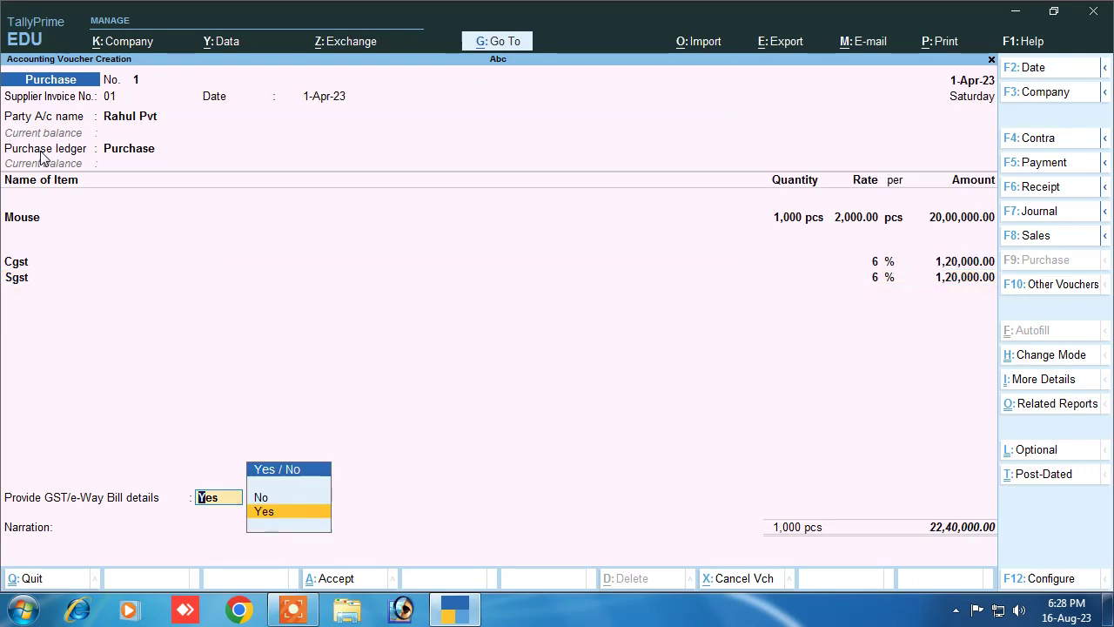
key("Up")
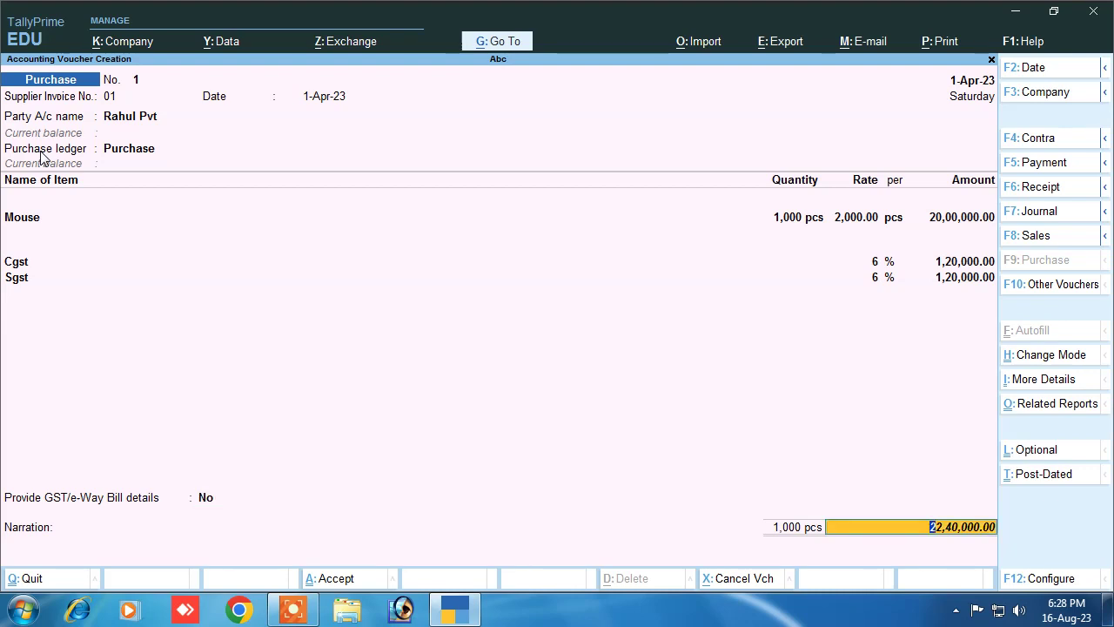
key("Return")
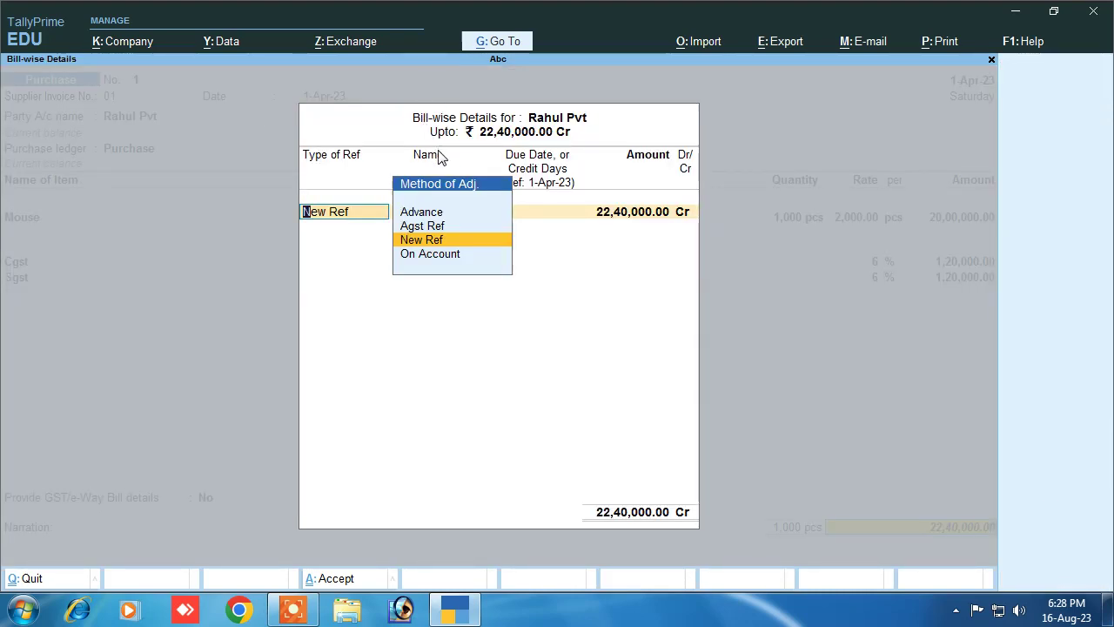
Record the purchase bill as a New Ref named after the supplier with 10 days' credit, keeping 5% interest per 30-Day Month on All Balances
key("Up")
key("Down")
key("Return")
type("Rahul")
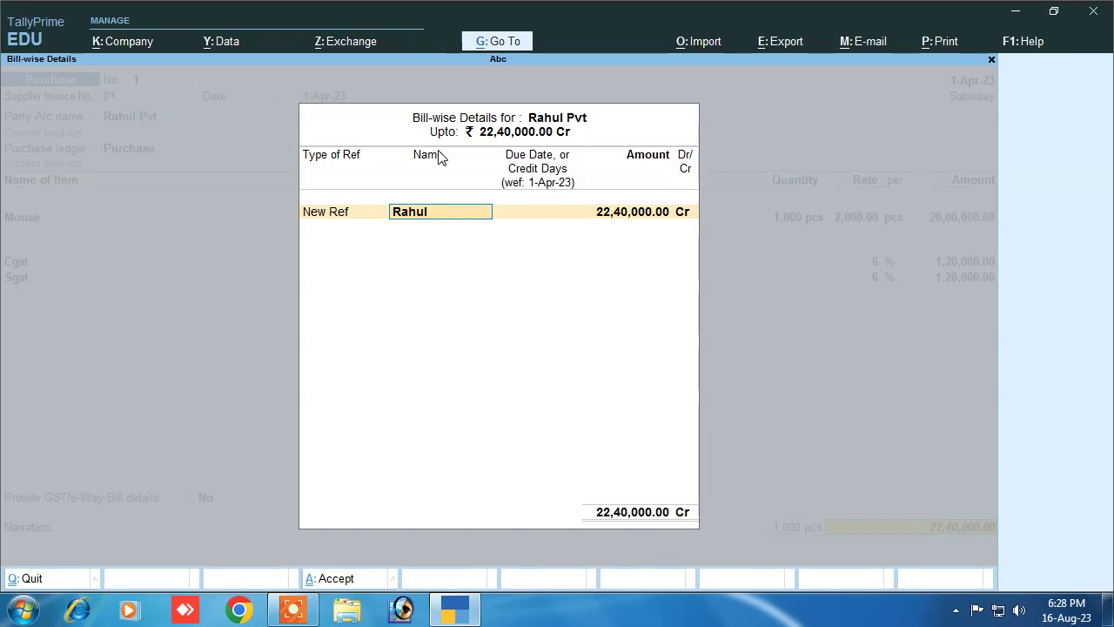
key("Return")
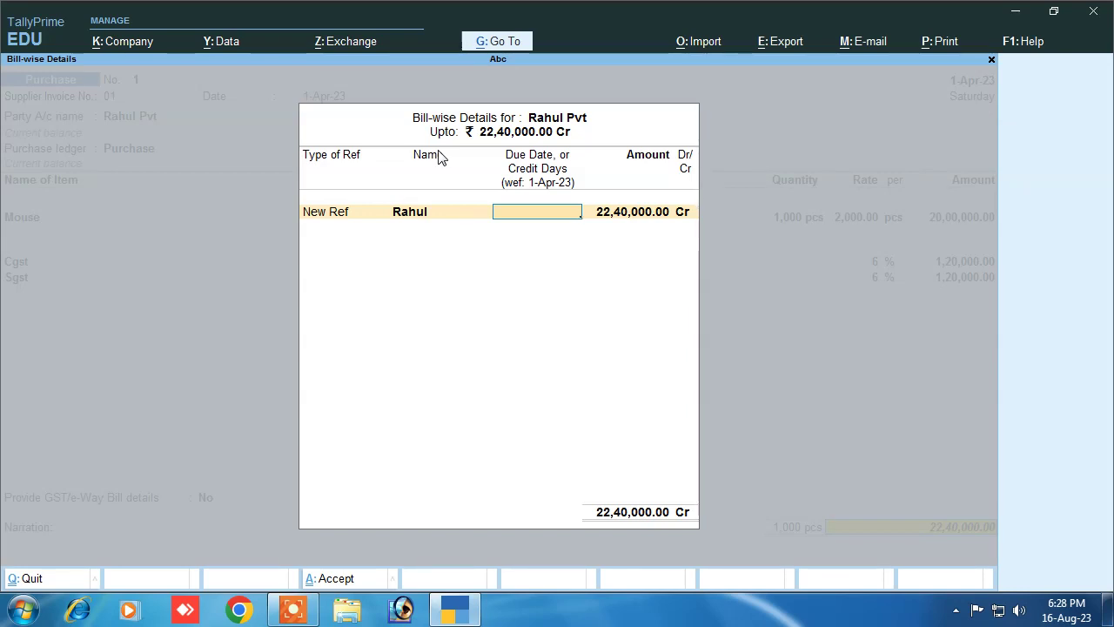
type("10")
key("Return")
key("Return")
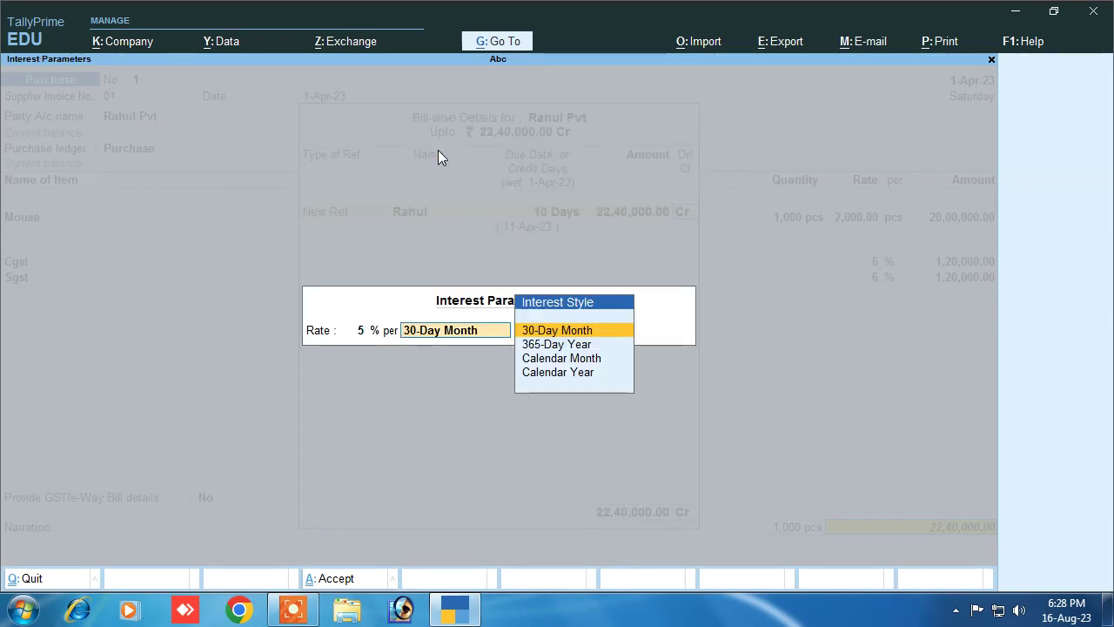
key("Return")
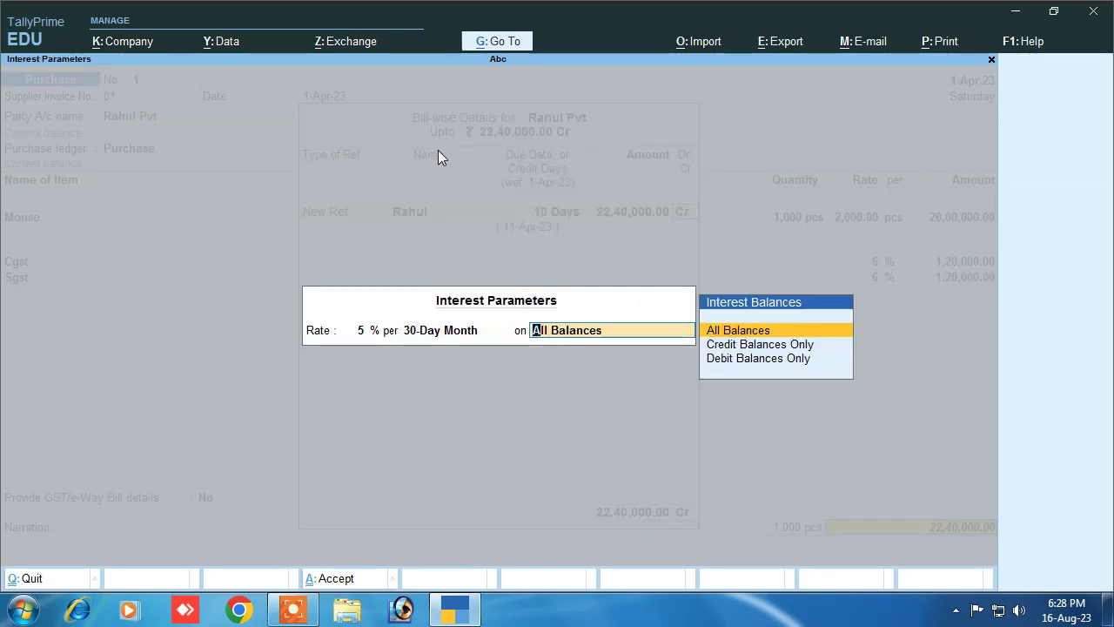
key("Return")
key("Return")
key("Return")
Enter the narration "being purchase" and save the purchase voucher
key("Escape")
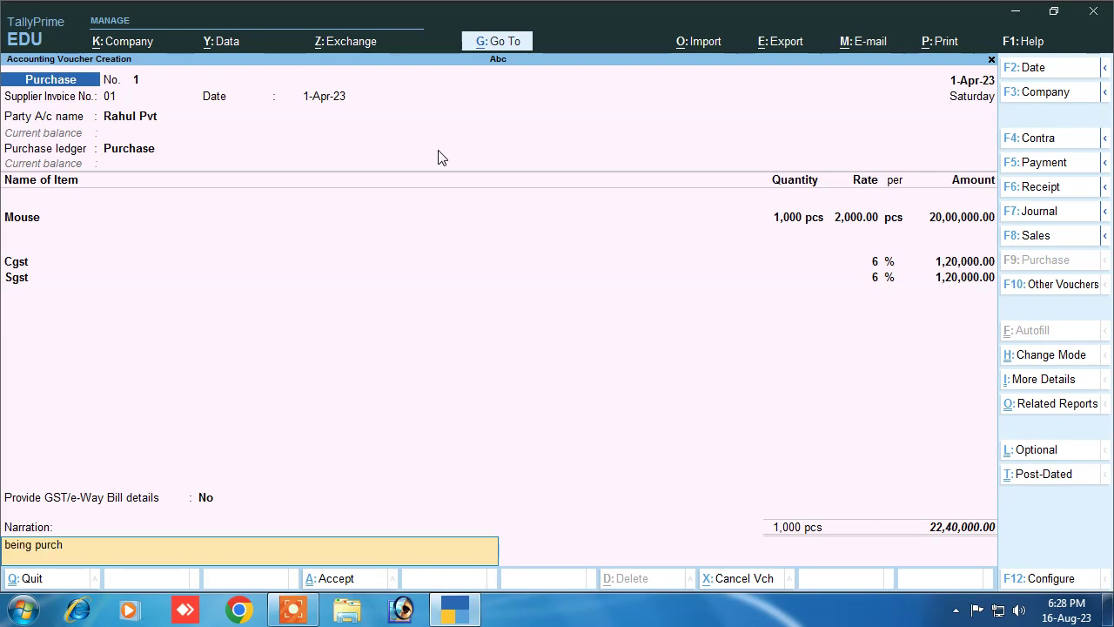
type("being purchase")
key("ctrl+a")
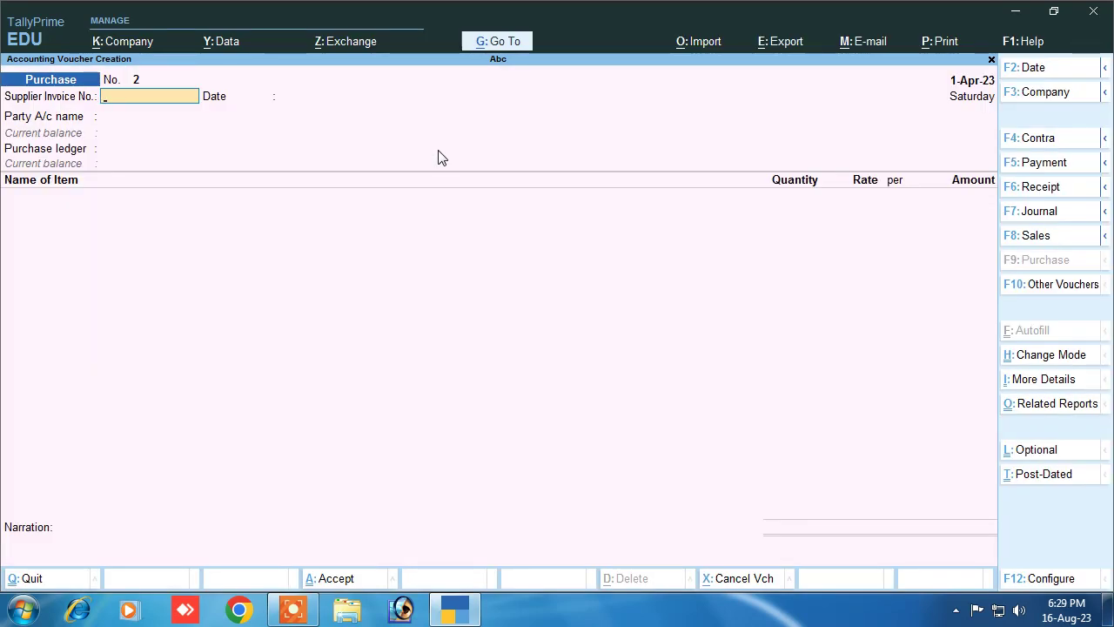
Start a sales voucher for the customer's party account, leaving the dispatch details blank and accepting the party details
left_click(1055, 237)
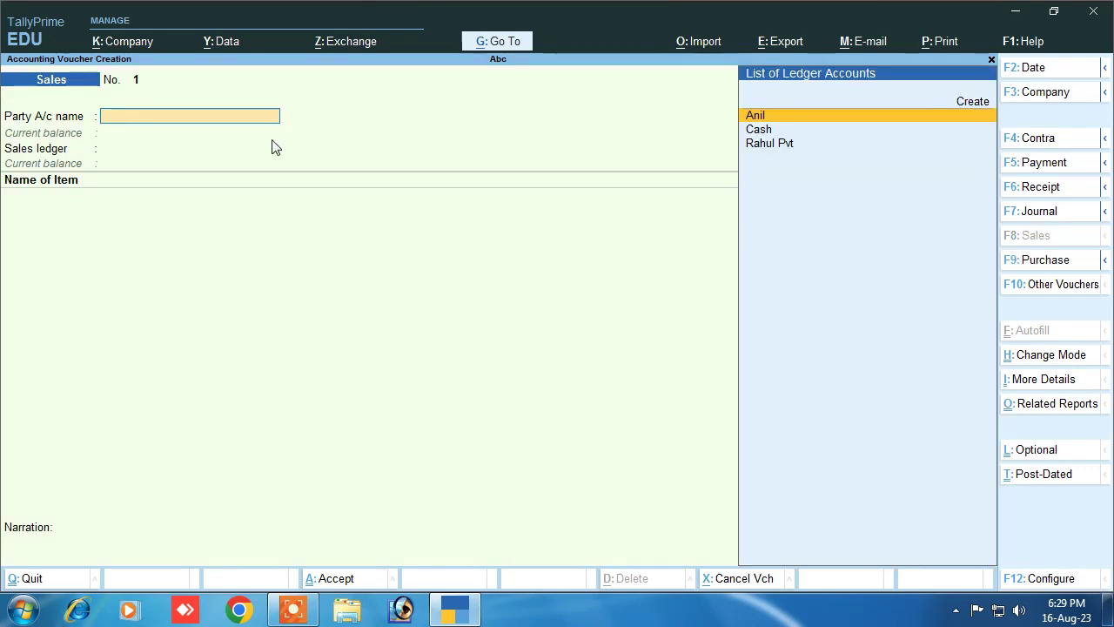
left_click(756, 116)
key("Return")
key("Return")
key("Return")
key("Return")
key("Return")
key("Return")
key("Return")
key("Return")
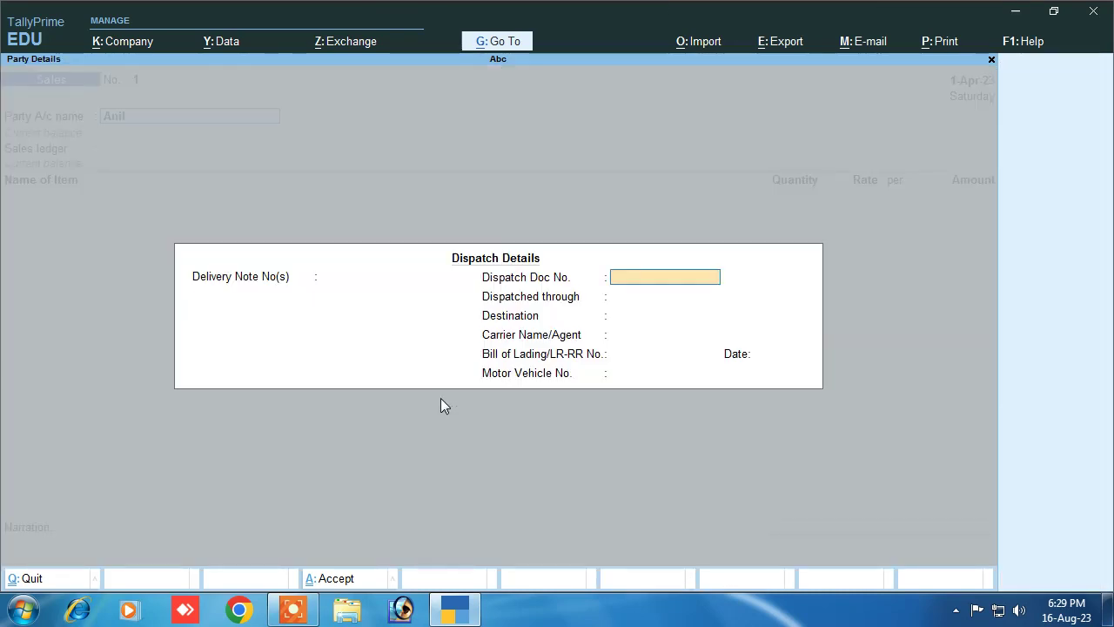
key("Return")
key("Return")
key("Return")
key("Return")
key("Return")
key("Return")
key("Return")
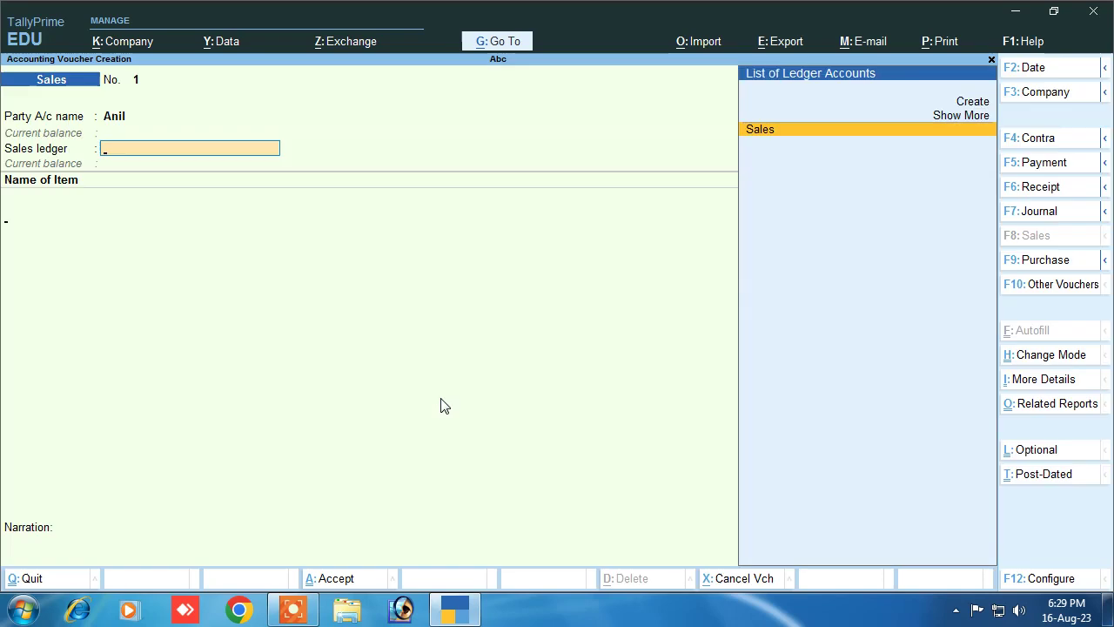
Use the Sales ledger and enter the Mouse item with a quantity of 1000 pcs at a rate of 2200
key("Down")
key("Down")
key("Down")
key("Return")
type("1000")
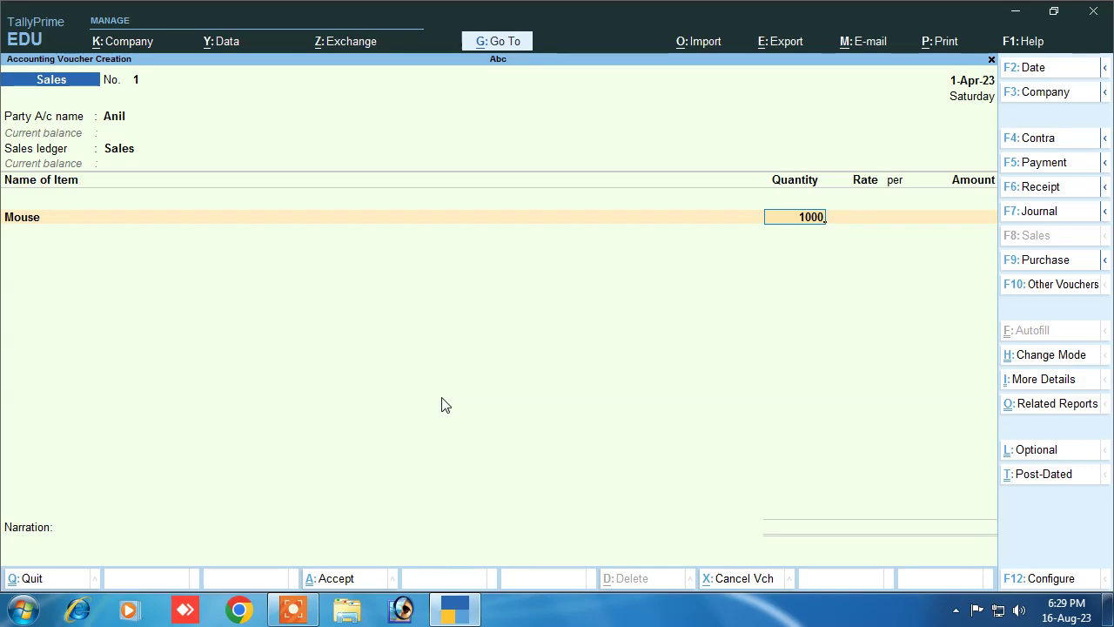
key("Return")
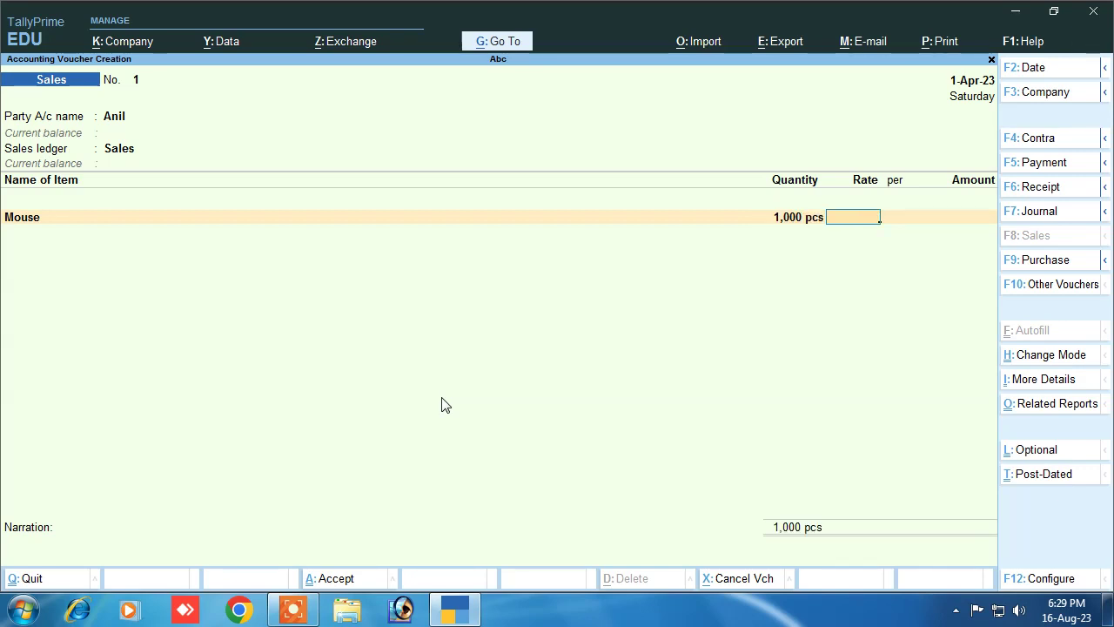
type("22000")
key("BackSpace")
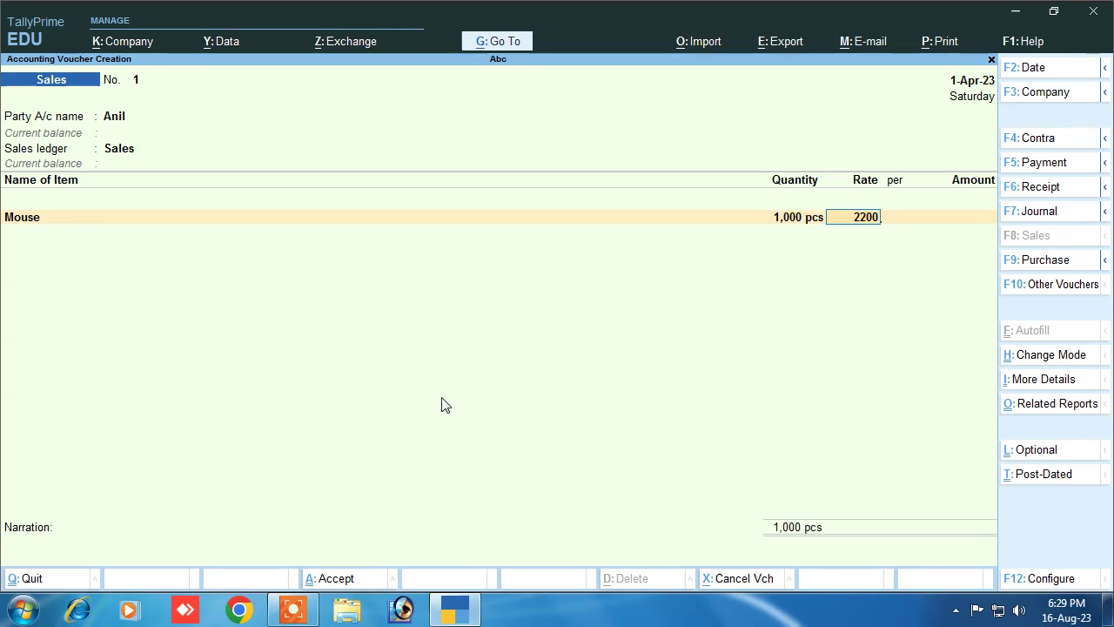
key("Return")
key("Return")
key("Return")
Add the Cgst and Sgst ledgers below the sold Mouse item, and set Provide GST/e-Way Bill details to No
key("Return")
type("c")
key("Return")
key("Return")
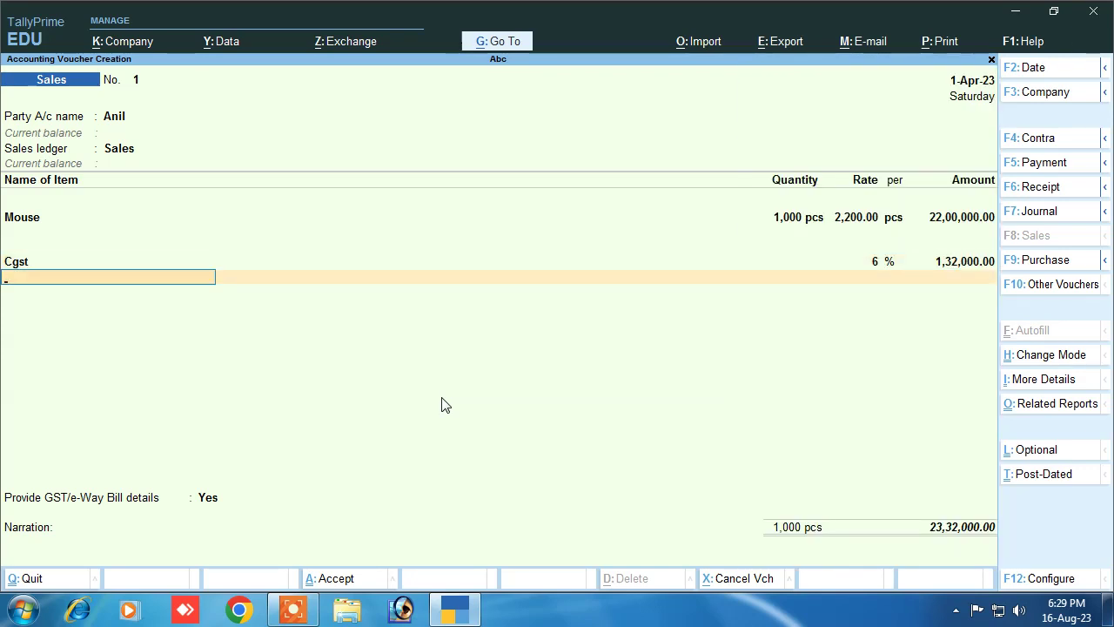
type("s")
key("Down")
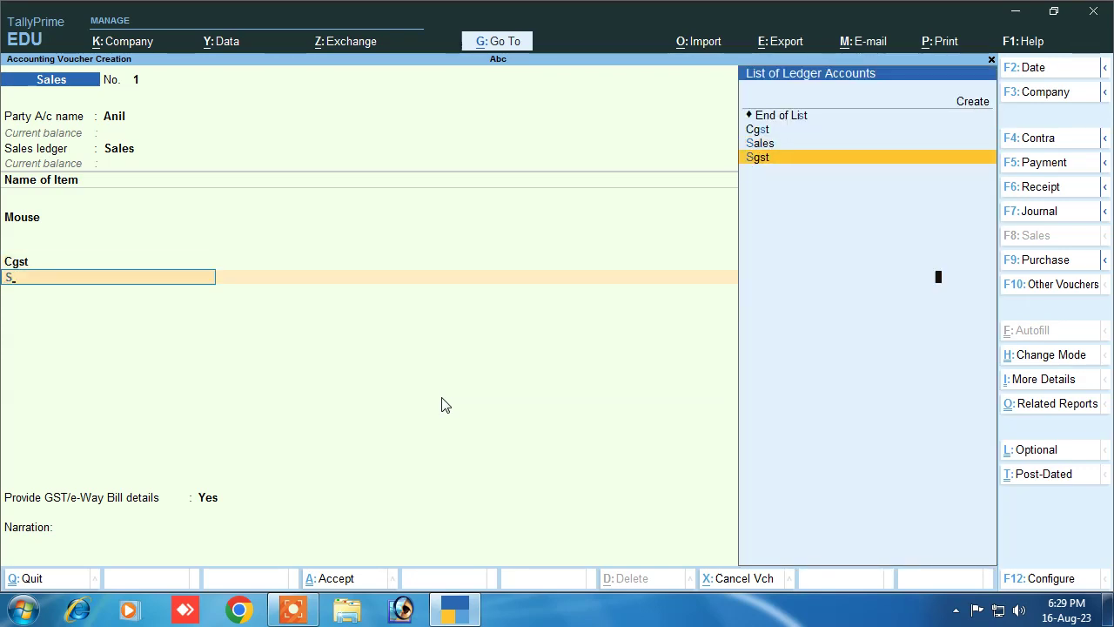
key("Return")
key("Return")
key("Return")
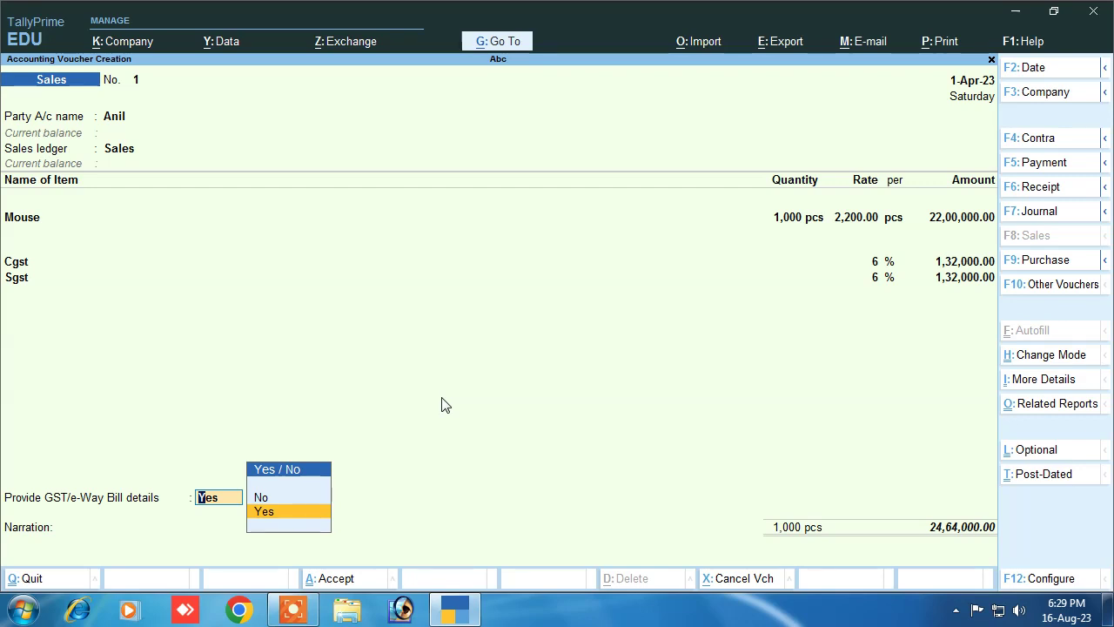
key("n")
key("Return")
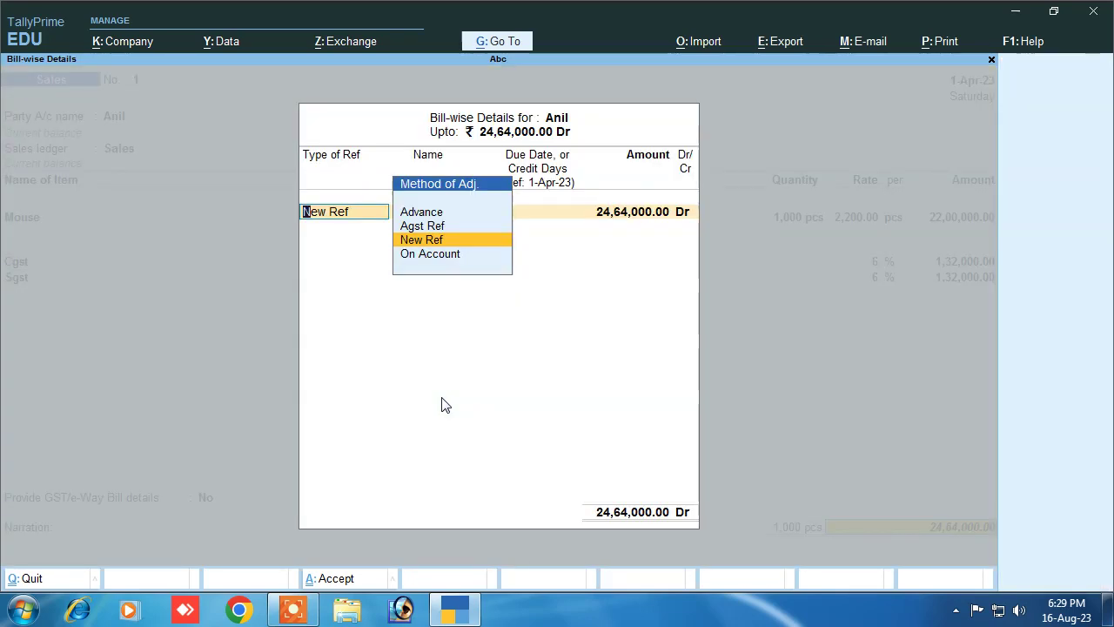
Record the sales bill as a New Ref named after the customer with 10 days' credit, keeping 5% interest per 30-Day Month on All Balances
key("Return")
type("Anil")
key("Return")
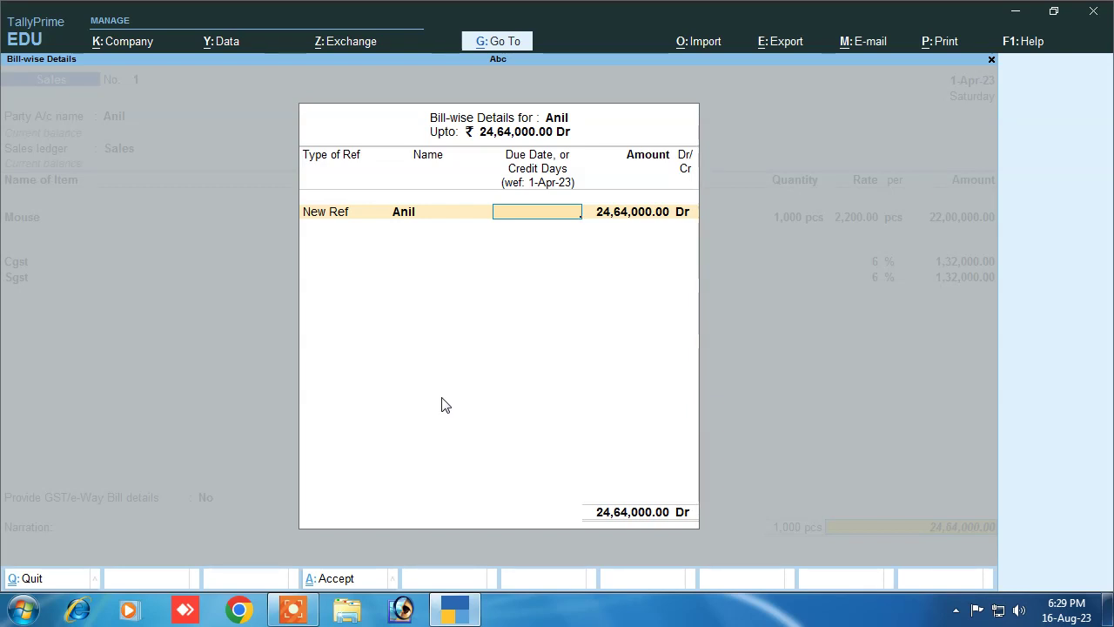
type("10")
key("Return")
key("Return")
key("Return")
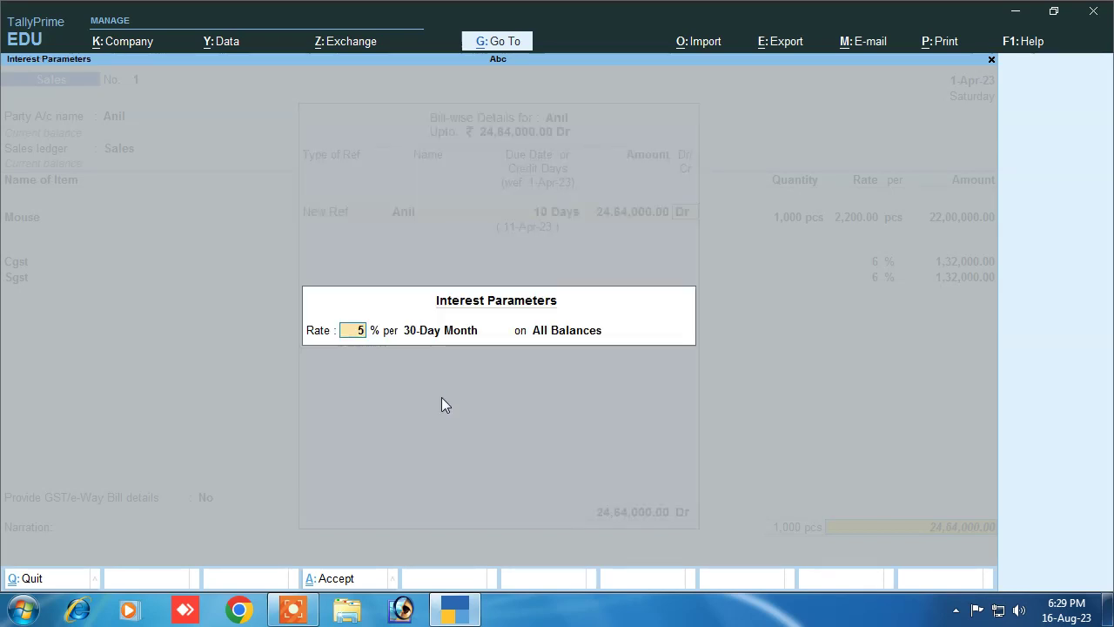
key("Return")
key("Return")
key("Return")
Enter the narration "being sold" and save the sales voucher, answering the e-Way Bill generation prompt
type("b")
type("eing osld")
key("BackSpace")
key("BackSpace")
key("BackSpace")
key("BackSpace")
type("sold")
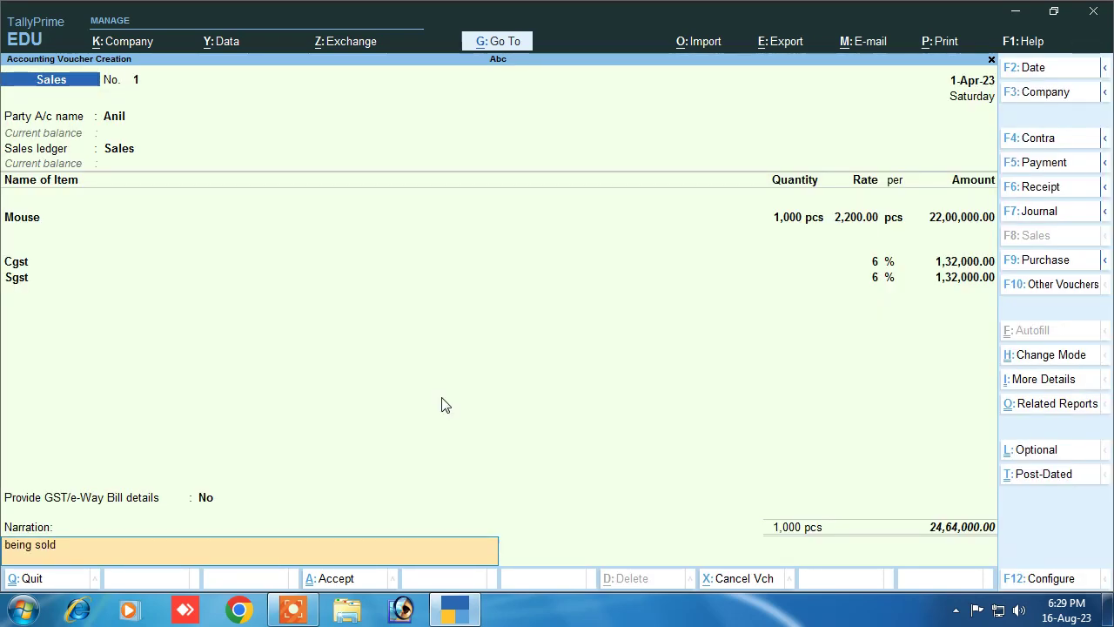
key("Return")
key("Return")
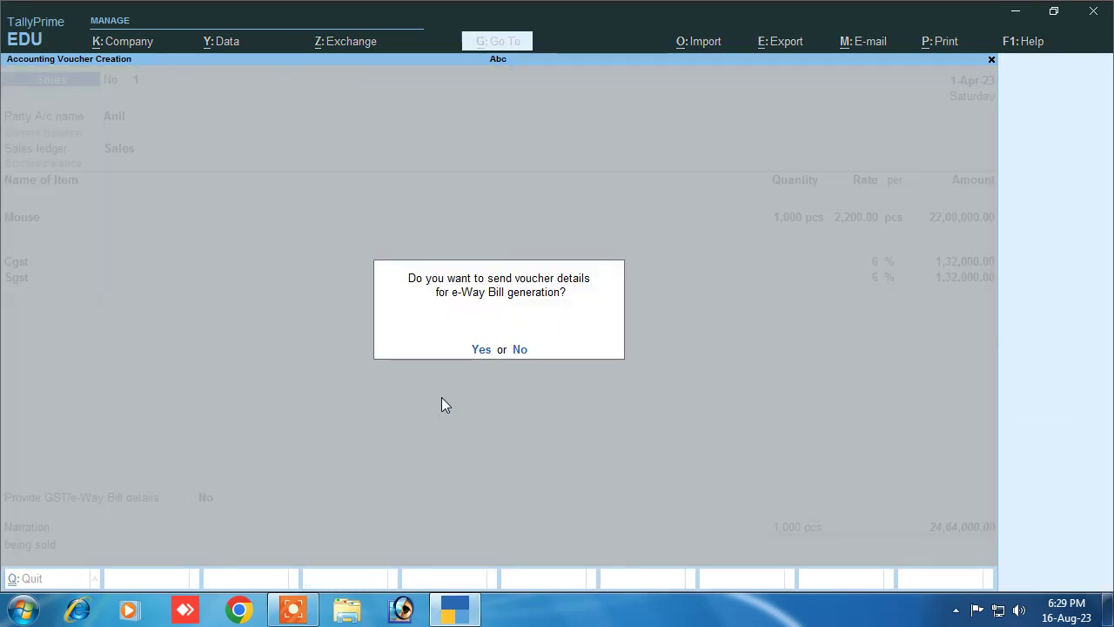
key("Return")
key("Return")
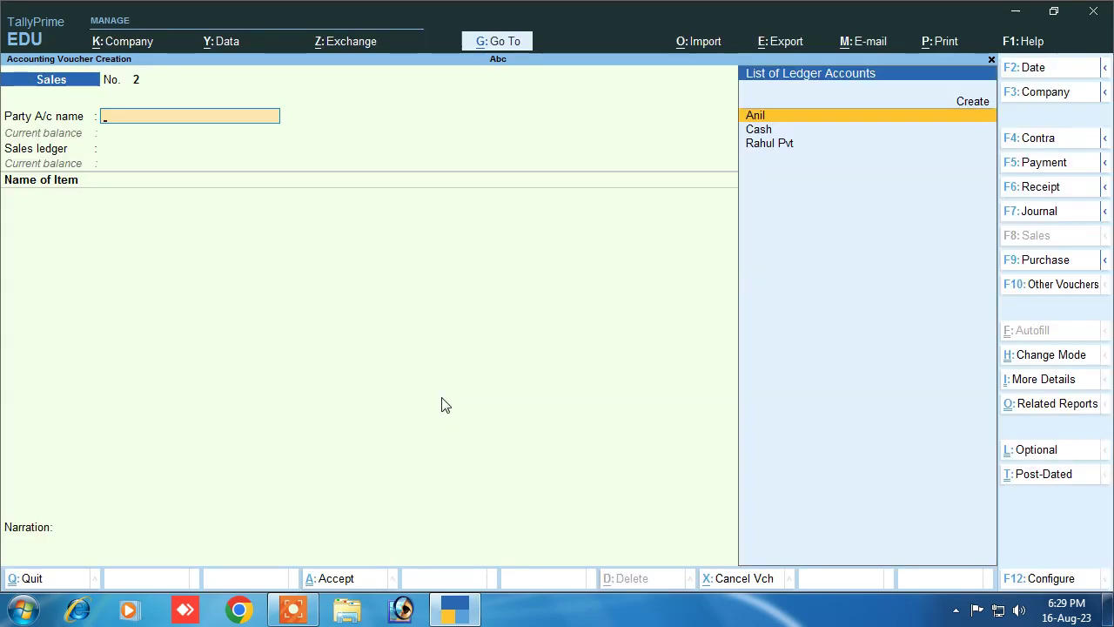
Leave voucher entry for the Gateway of Tally without quitting the program, and open Display More Reports
key("Escape")
key("Escape")
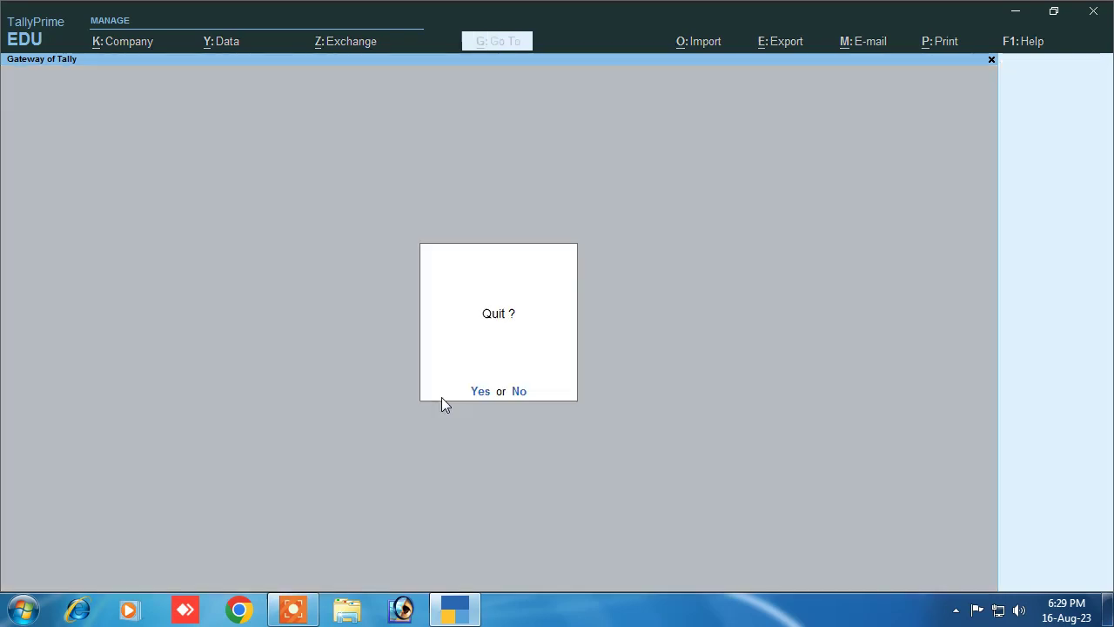
key("Escape")
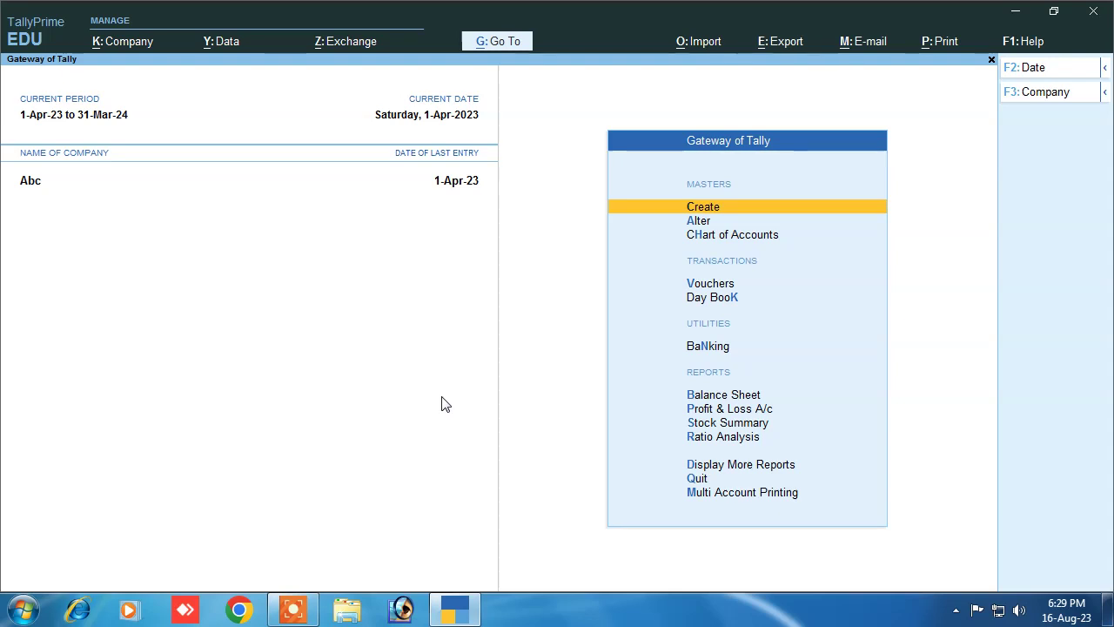
key("Down")
key("Down")
key("Down")
key("Down")
key("Down")
key("Down")
key("Down")
key("Down")
key("Down")
key("Down")
key("Down")
key("Up")
key("Return")
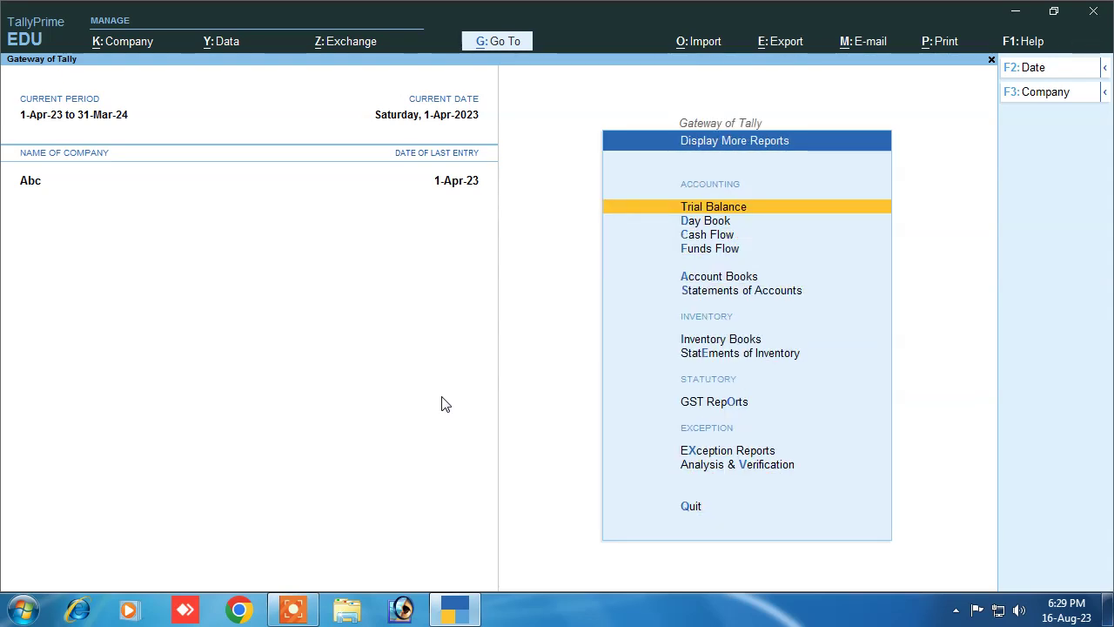
Open the Interest Receivable report from the interest calculations under Statements of Accounts
key("Down")
key("Down")
key("Down")
key("Down")
key("Down")
key("Return")
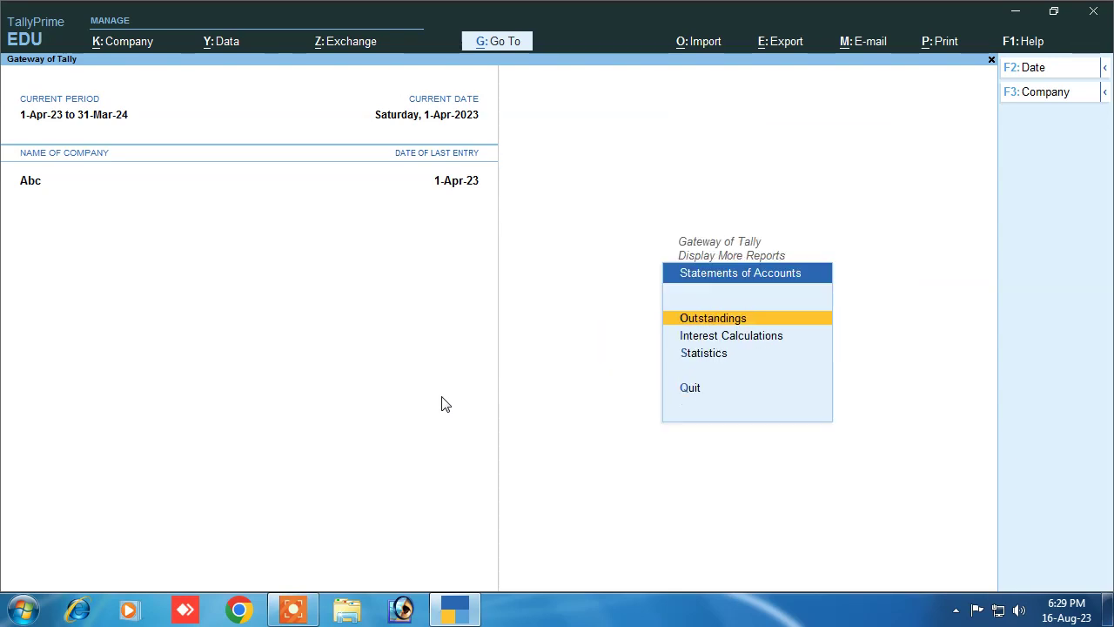
key("Down")
key("Return")
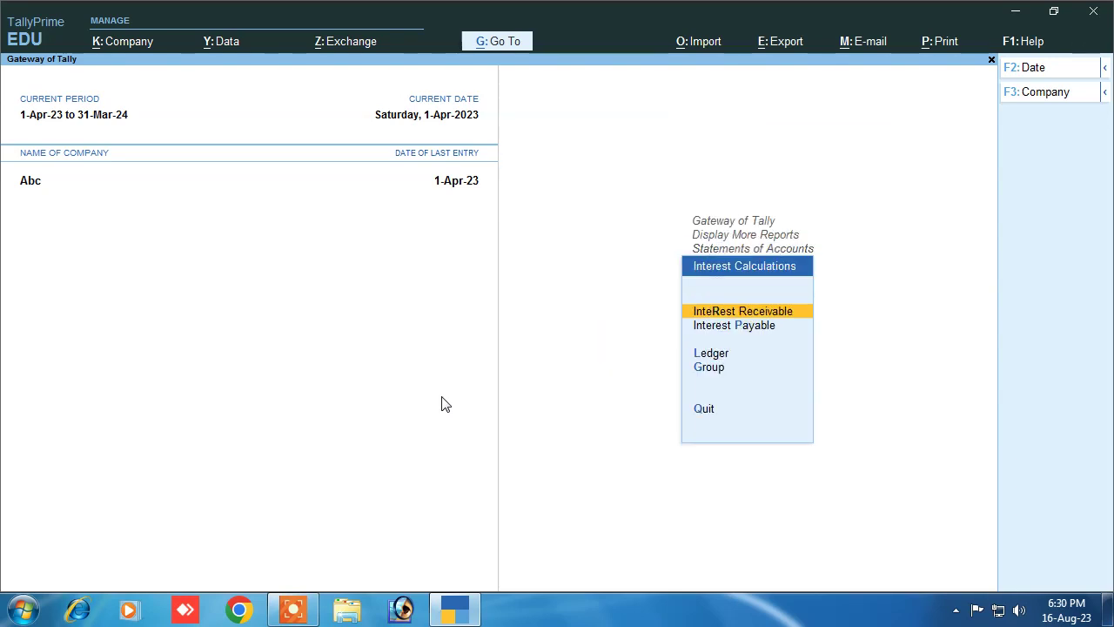
key("Return")
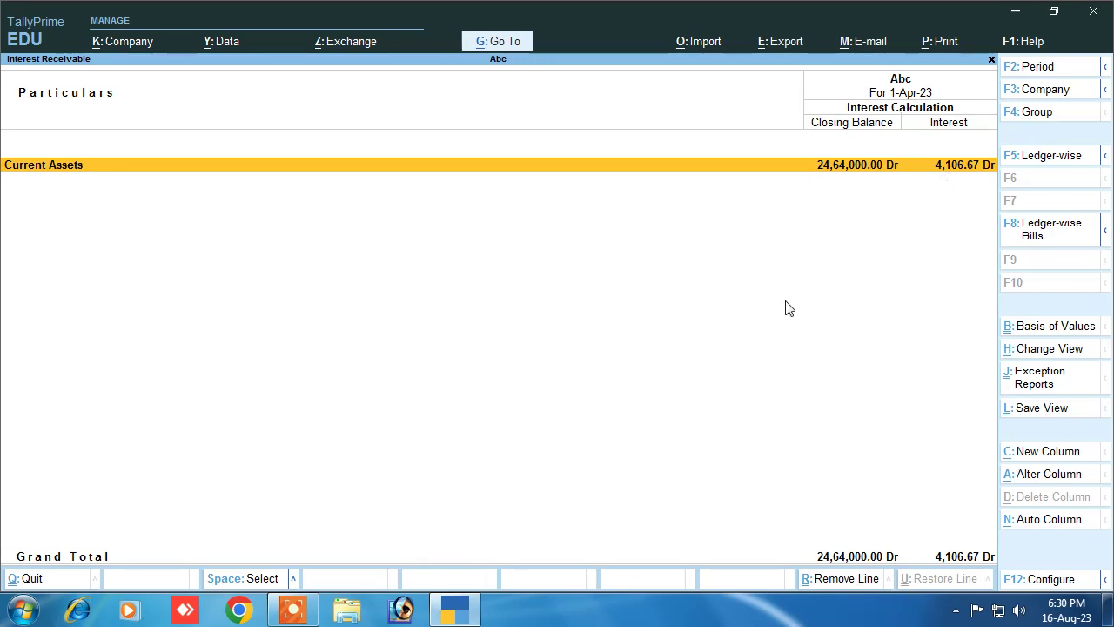
View the Interest Payable report, and return to the Interest Receivable report for comparison
key("Escape")
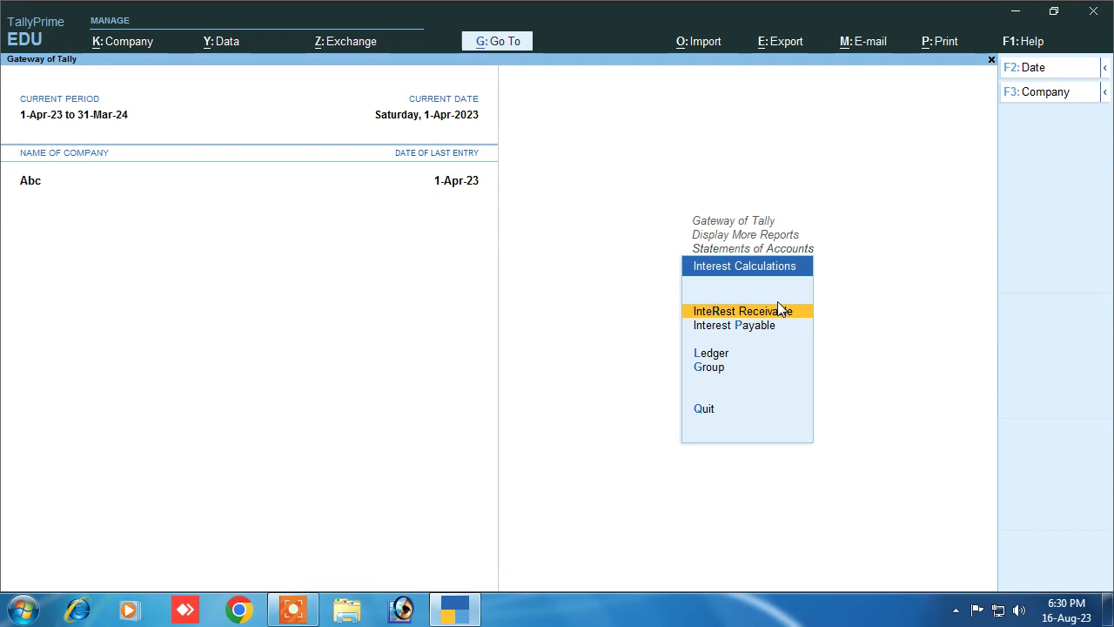
key("Down")
key("Return")
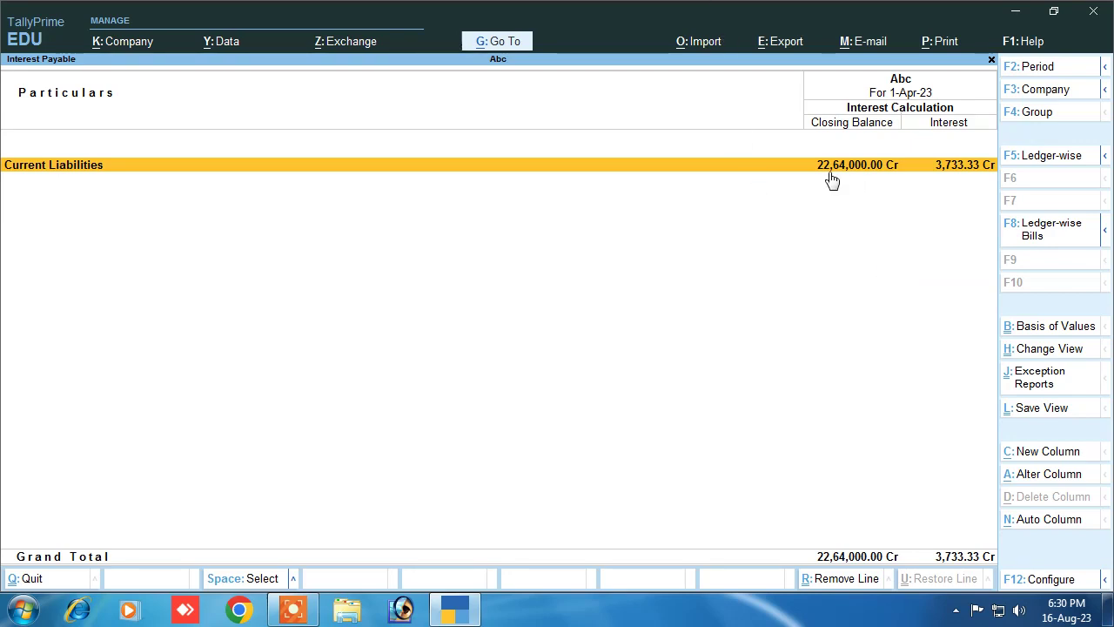
key("Escape")
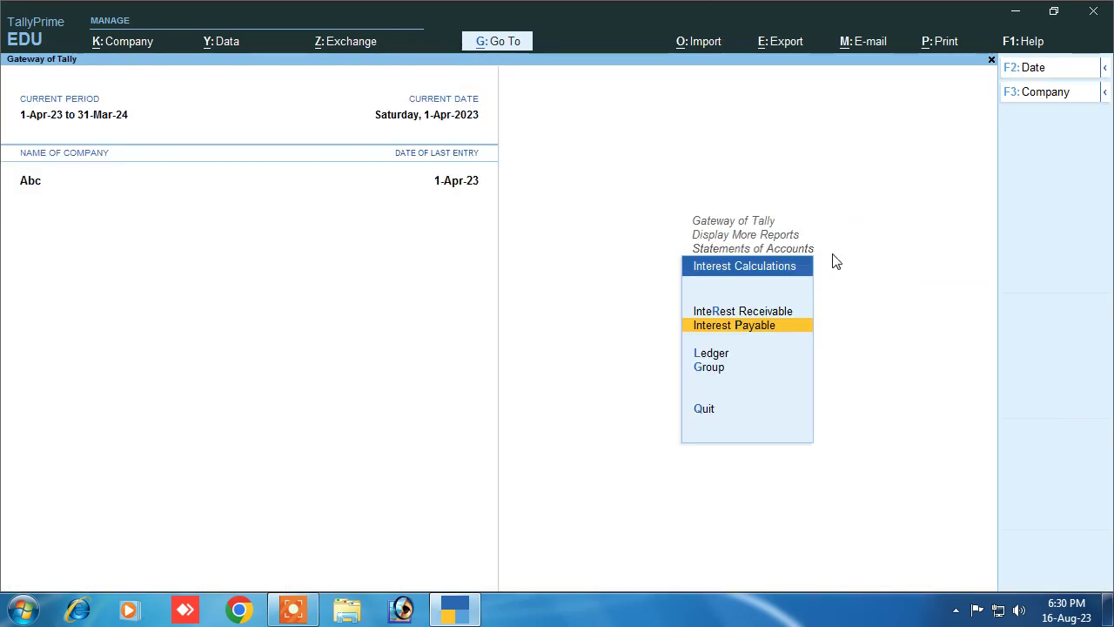
key("Up")
key("Return")
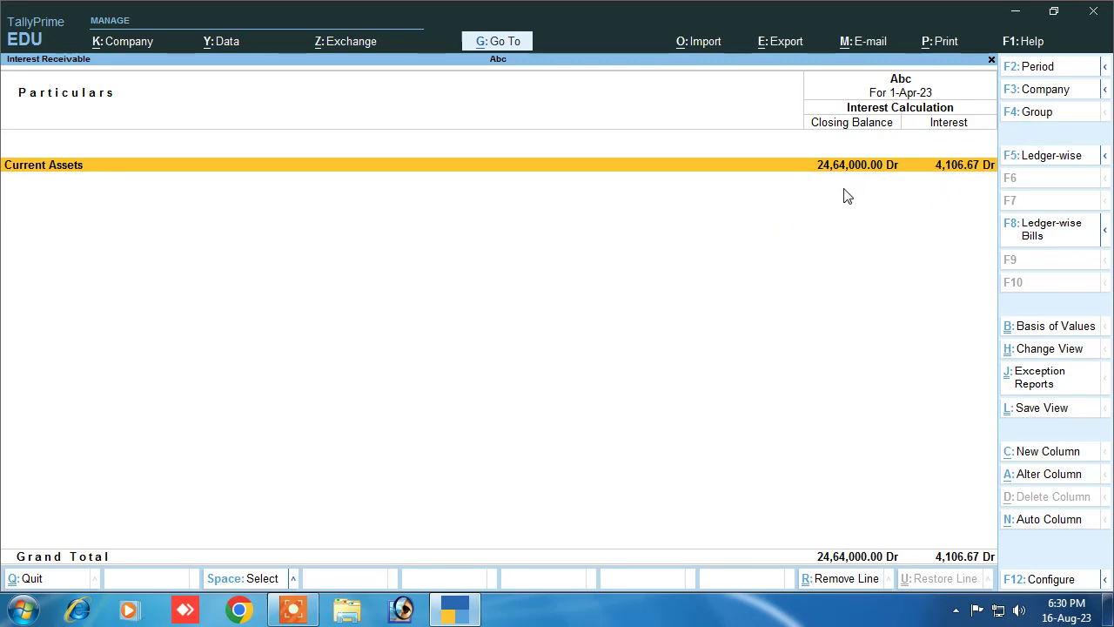
Close the interest reports and go back to the Gateway of Tally, declining to quit the program
key("Escape")
key("Escape")
key("Escape")
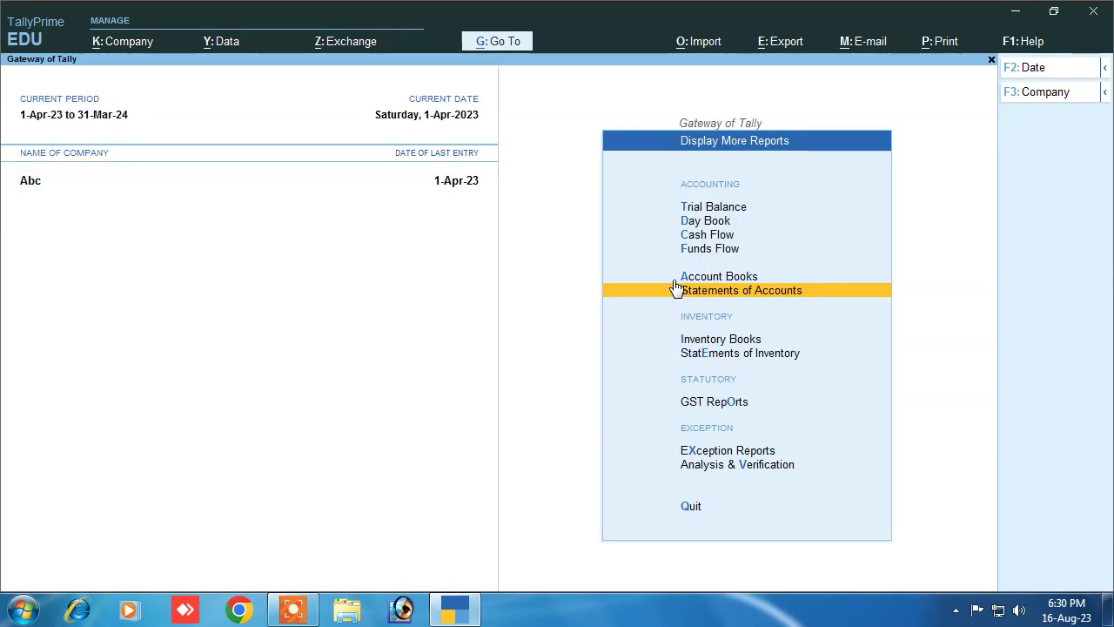
key("Up")
key("Escape")
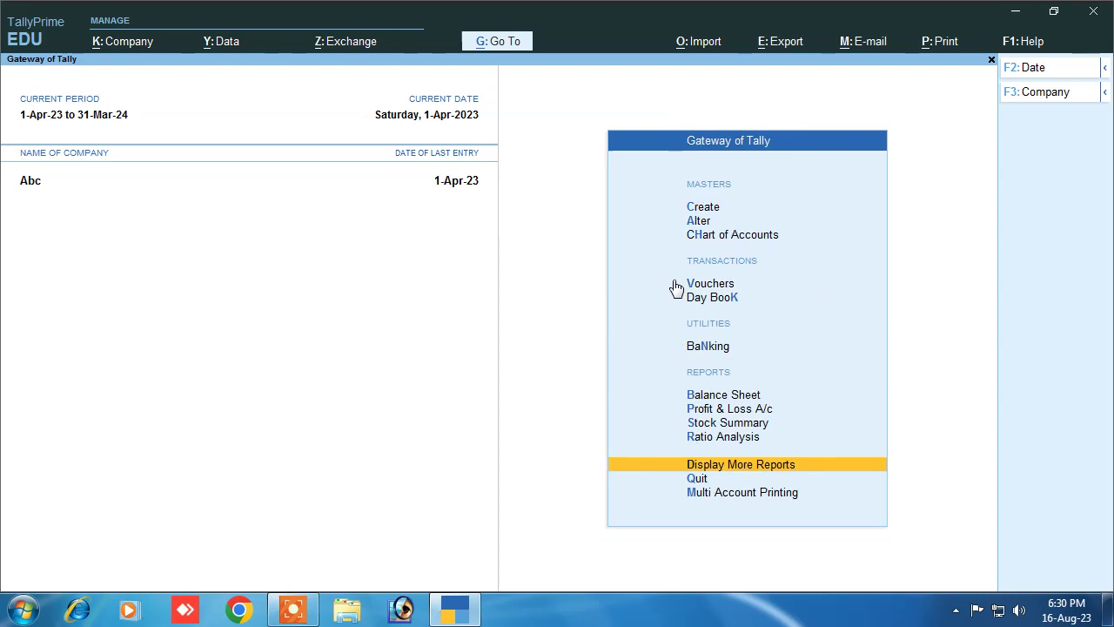
key("Escape")
key("n")
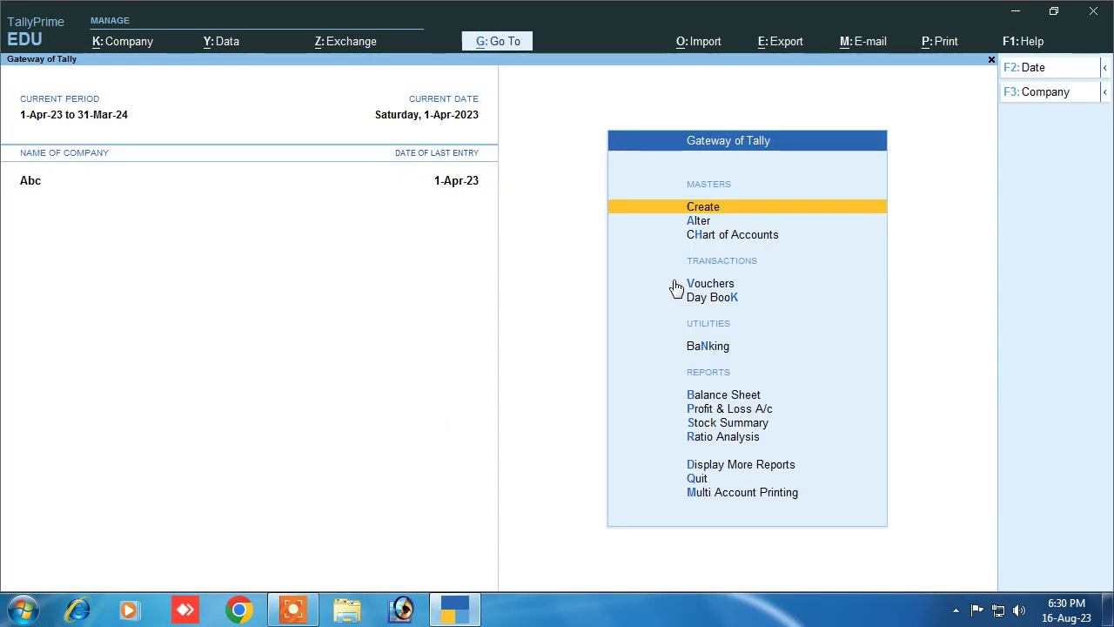
Check the supplier's current balance by debiting the supplier in a new payment voucher, and discard the voucher
key("Down")
key("Down")
key("Down")
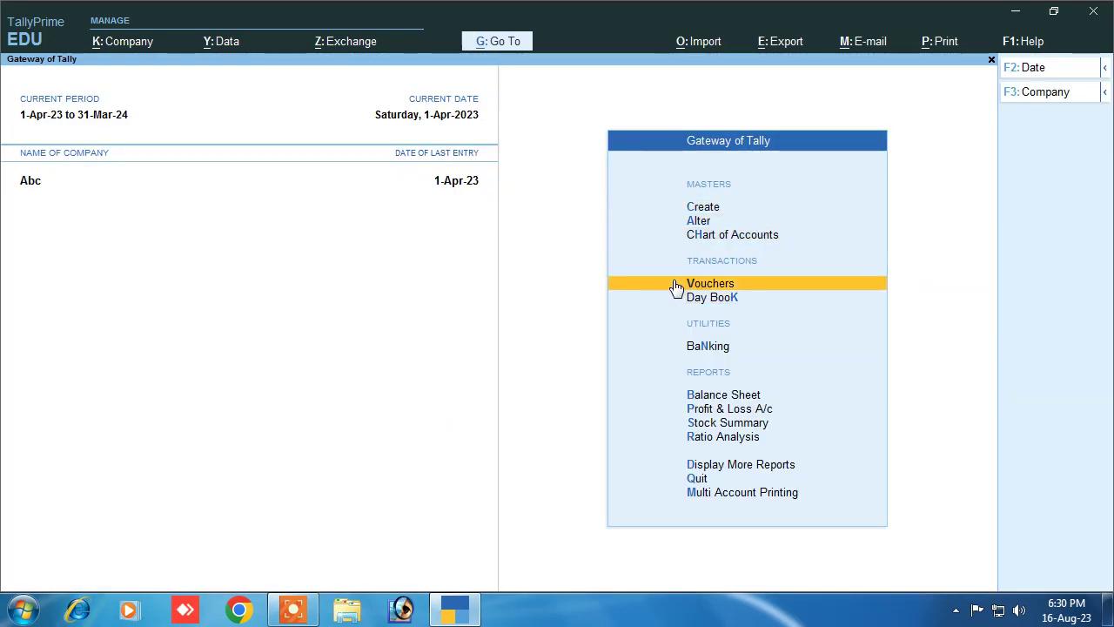
key("Return")
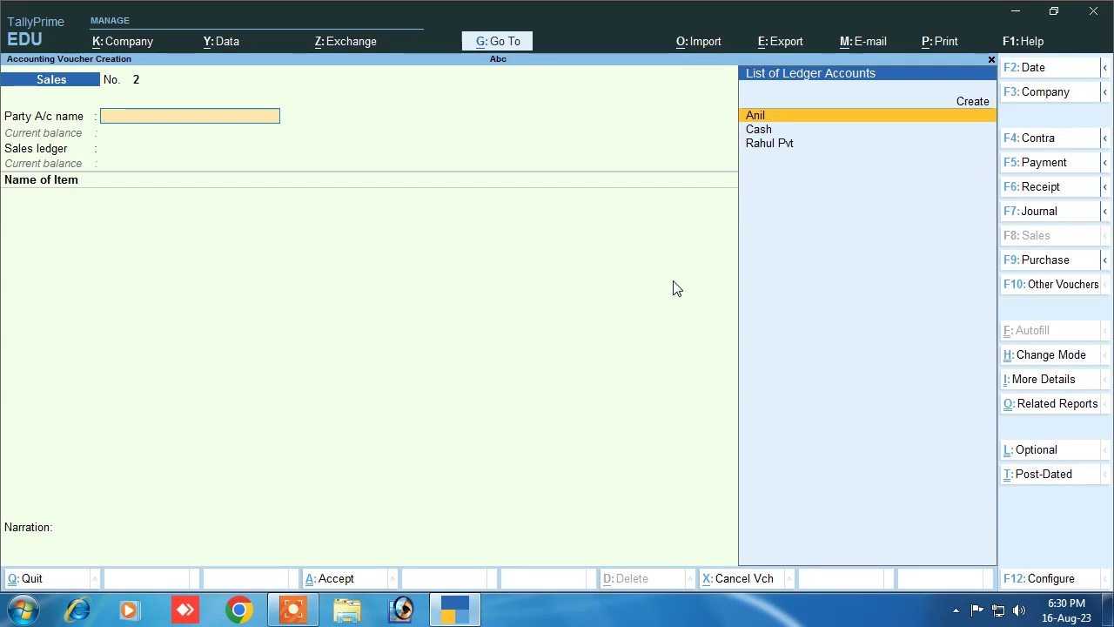
left_click(1042, 163)
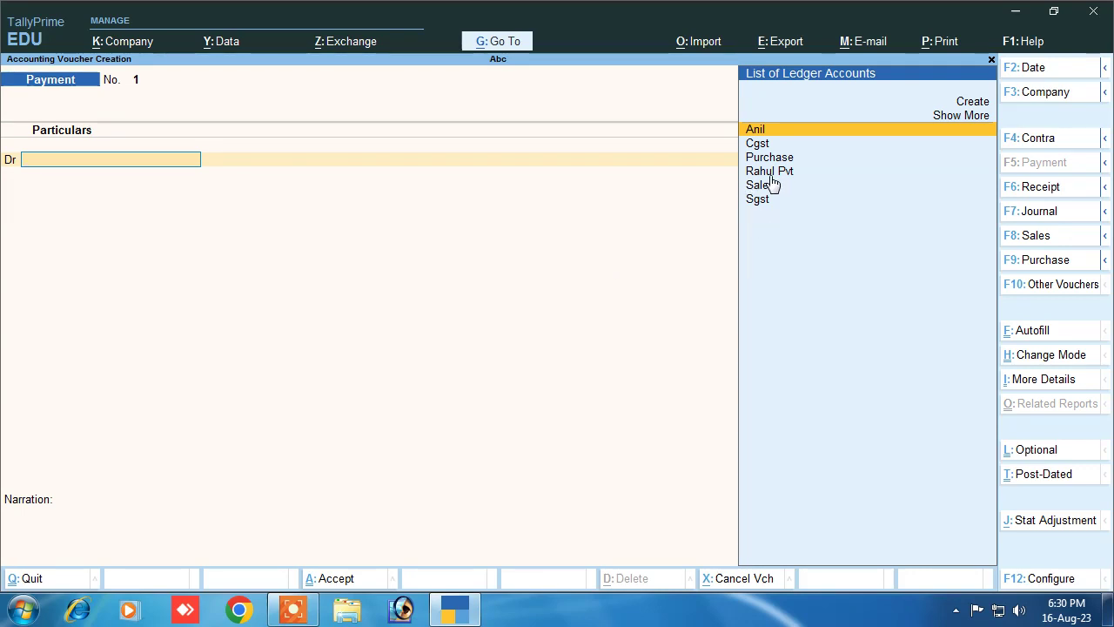
key("Return")
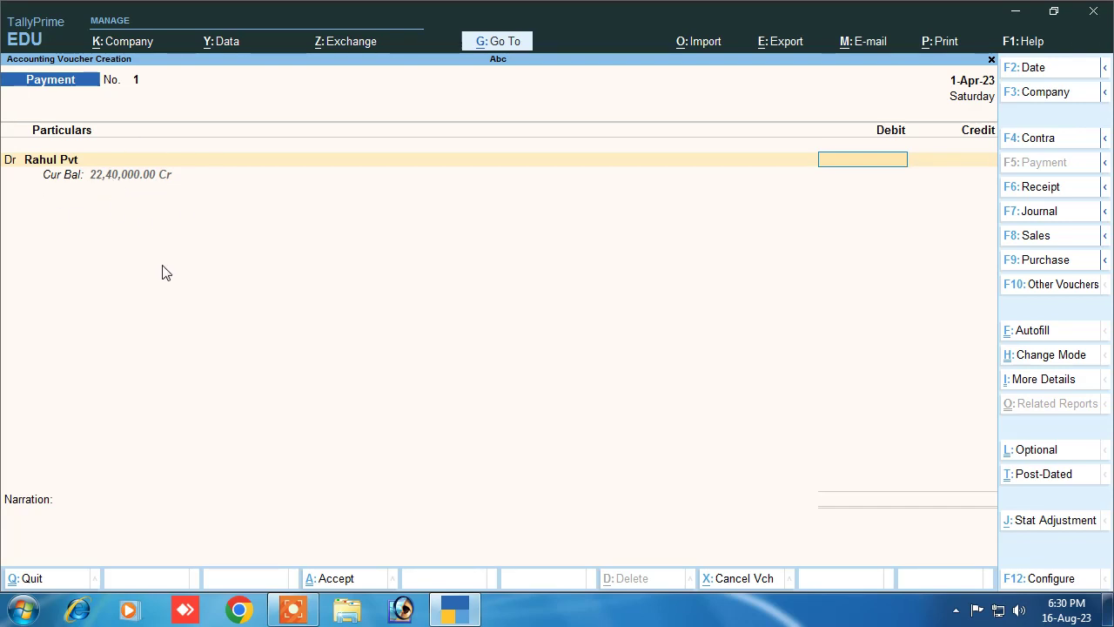
key("Escape")
key("y")
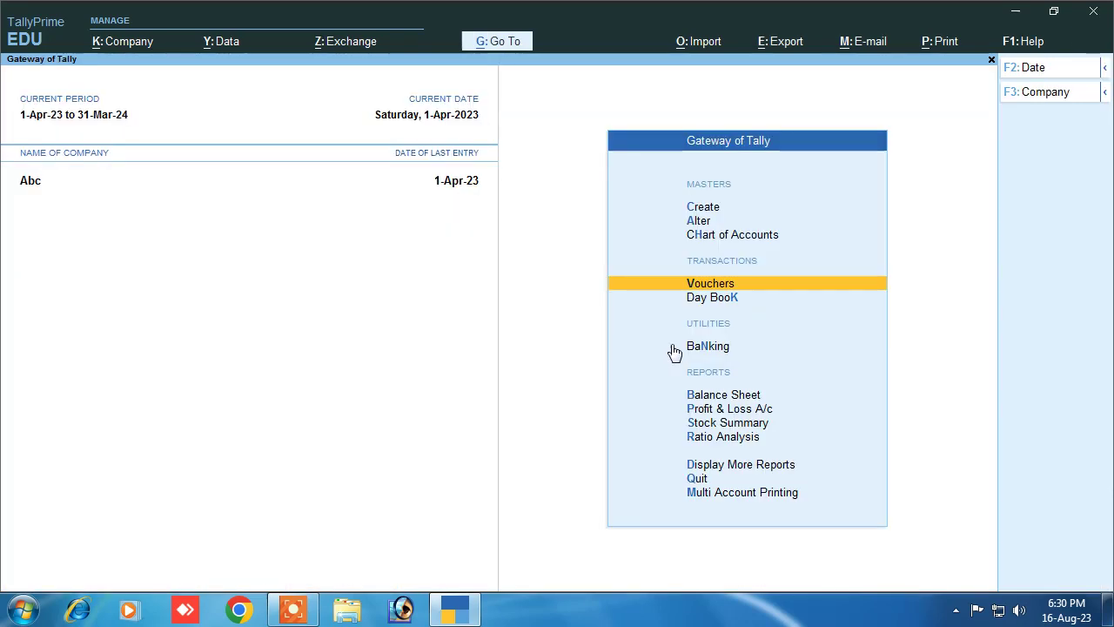
Check the customer's current balance by crediting the customer in a new receipt voucher, and discard the voucher
left_click(721, 291)
left_click(1025, 188)
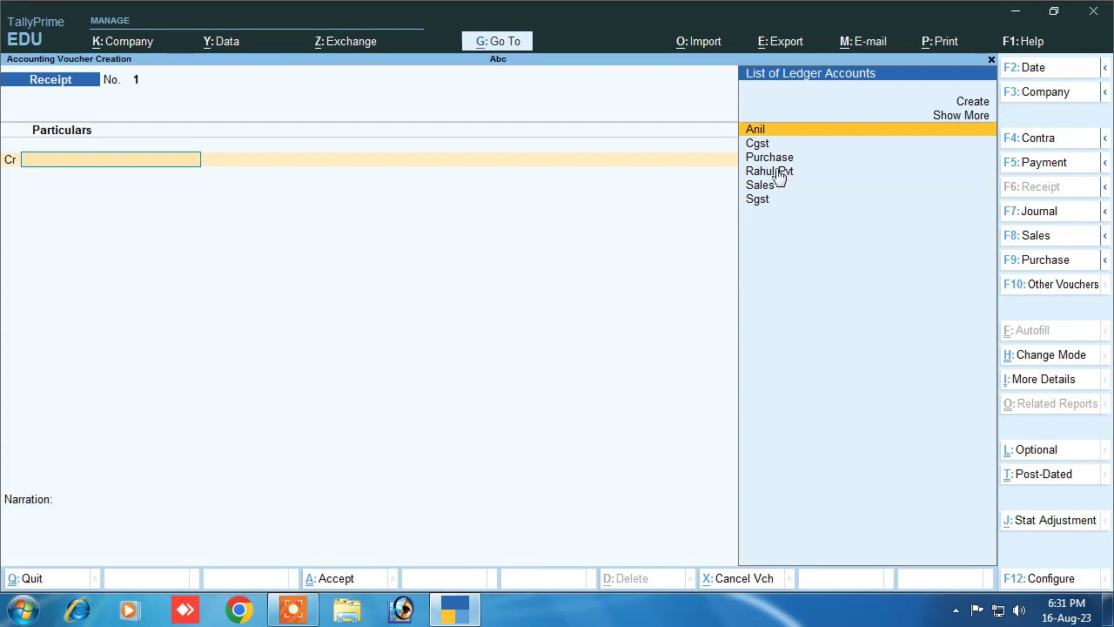
left_click(770, 131)
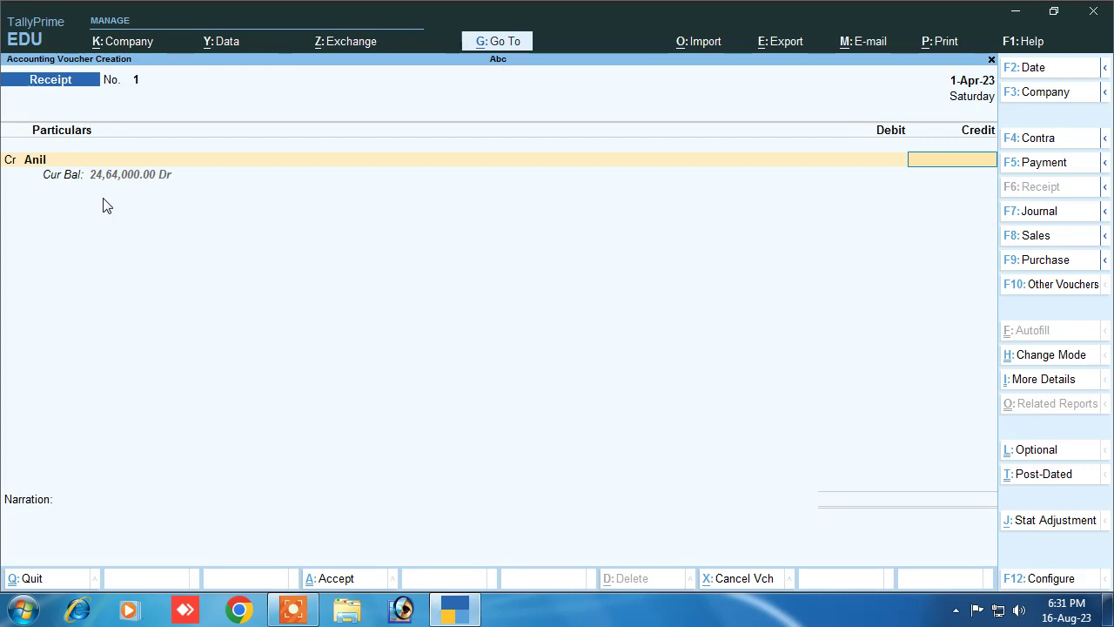
key("Escape")
key("y")
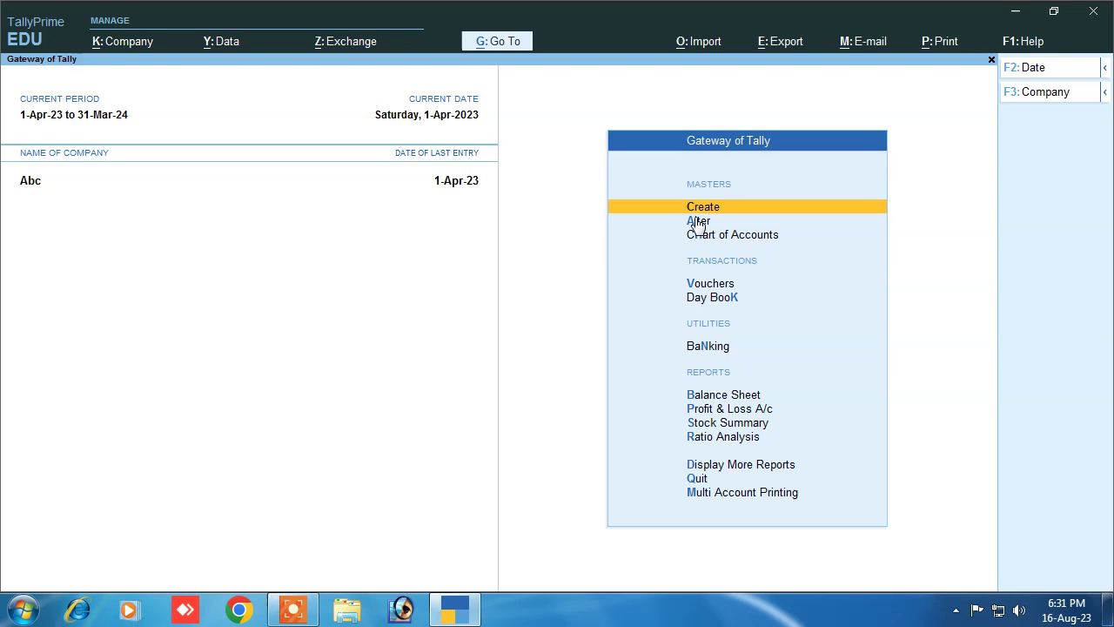
Open the Credit Note voucher type for alteration, and accept its existing General and Printing settings up to the class name
left_click(698, 223)
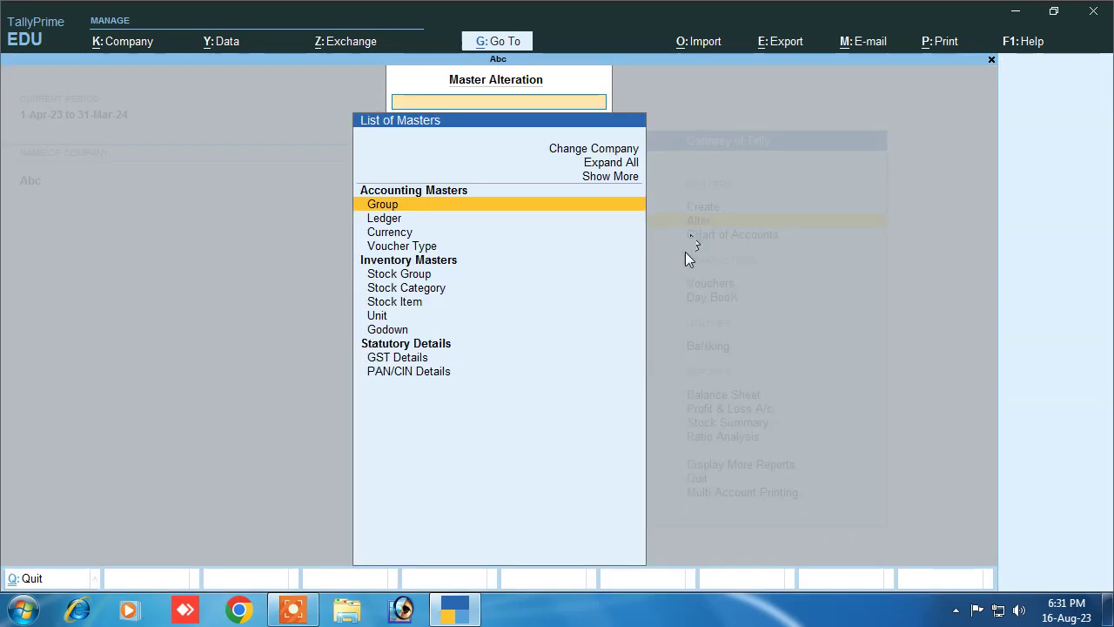
left_click(418, 247)
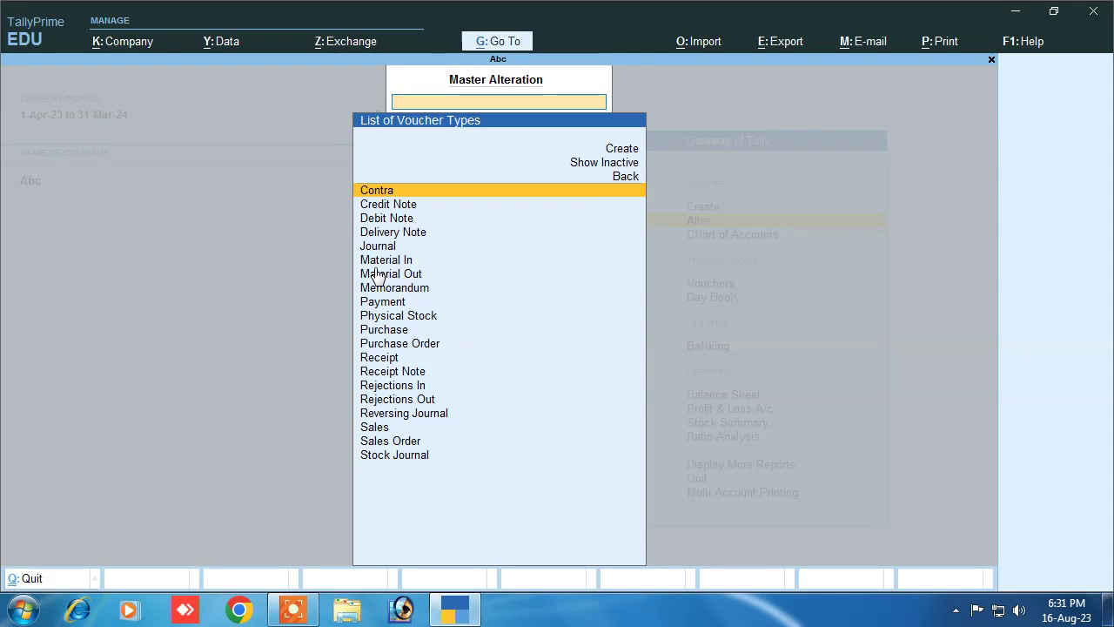
type("cre")
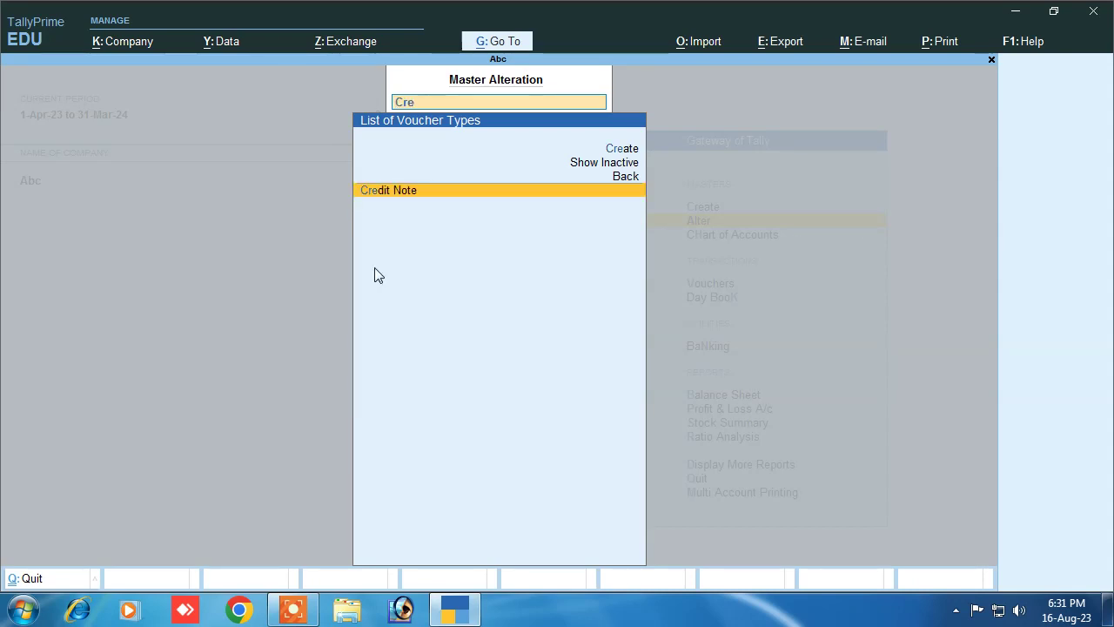
key("Return")
key("Return")
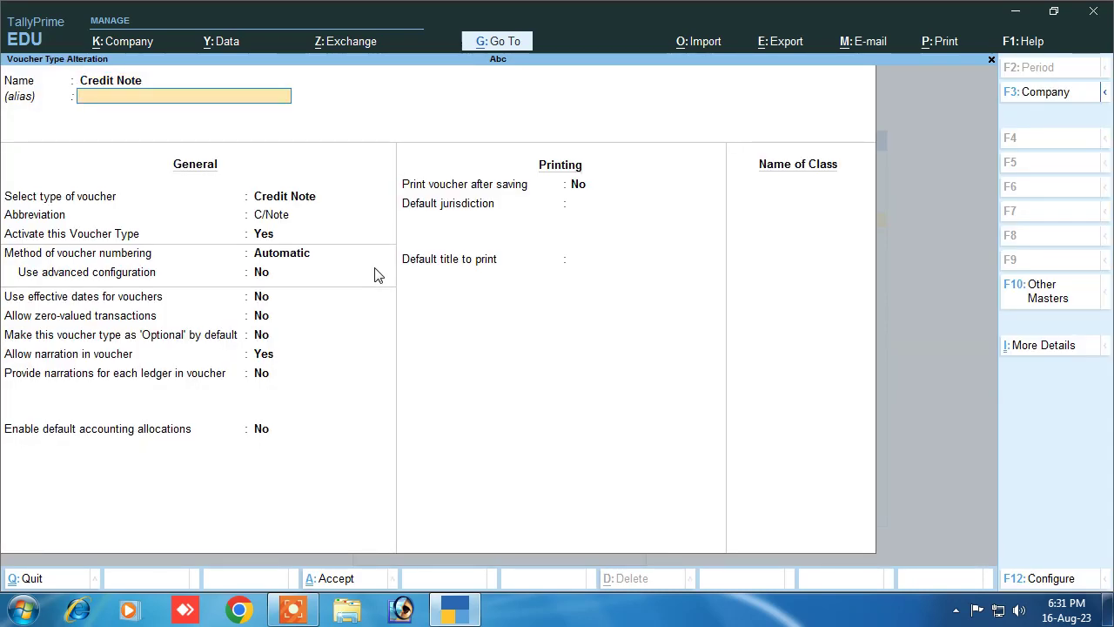
key("Return")
key("Return")
key("Return")
key("Return")
key("Return")
key("Return")
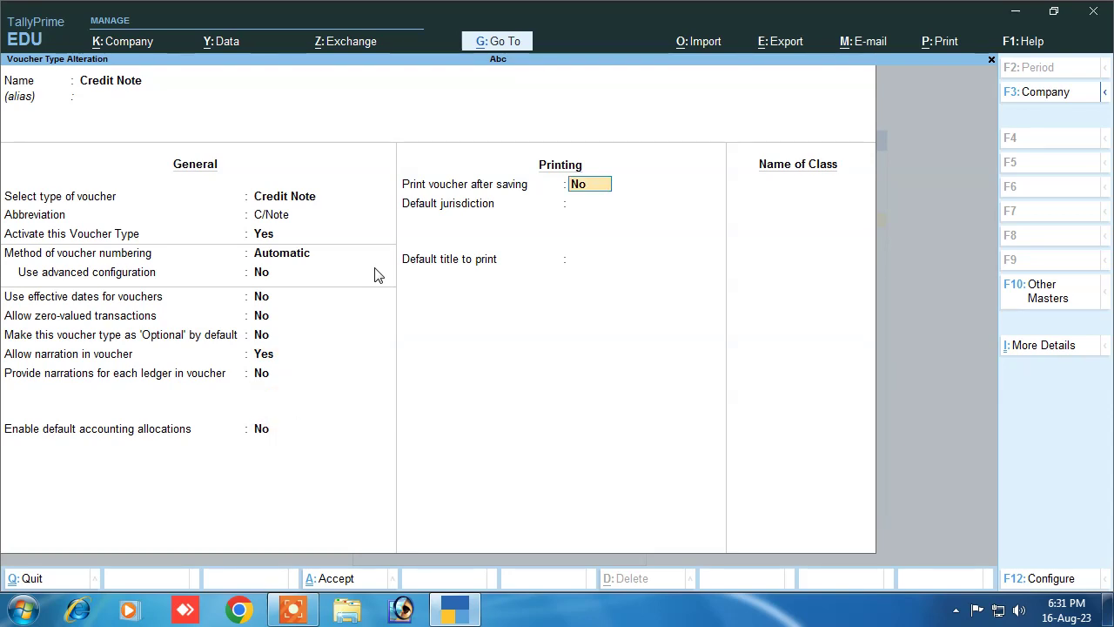
key("Return")
key("Return")
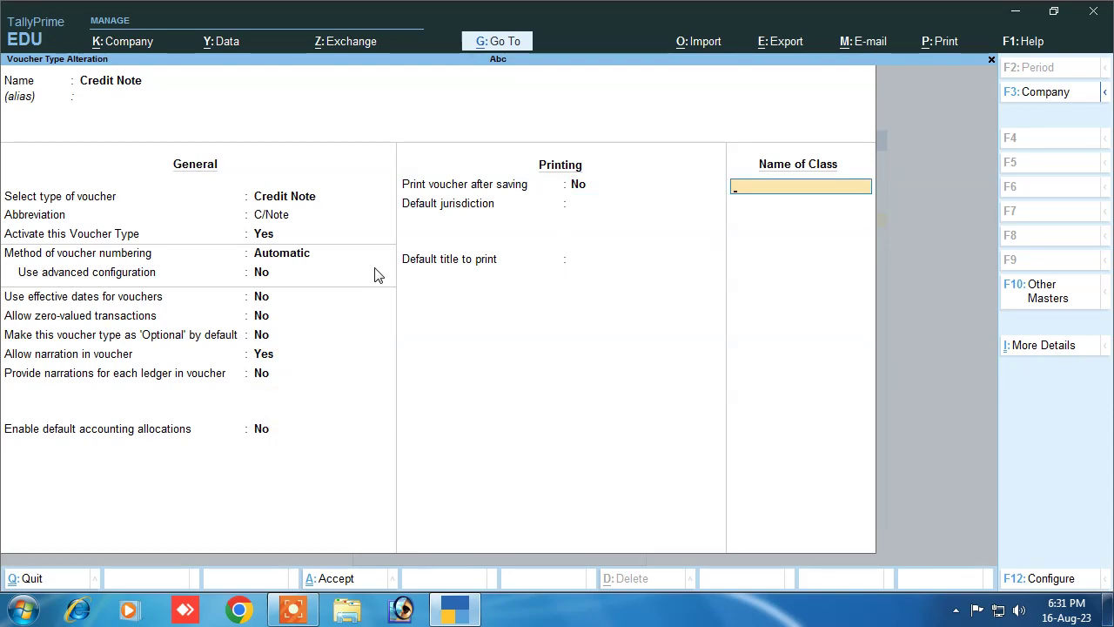
Add a class named Interest to the Credit Note, set Use Class for Interest Accounting to Yes, and save the voucher type
type("Interest")
key("Return")
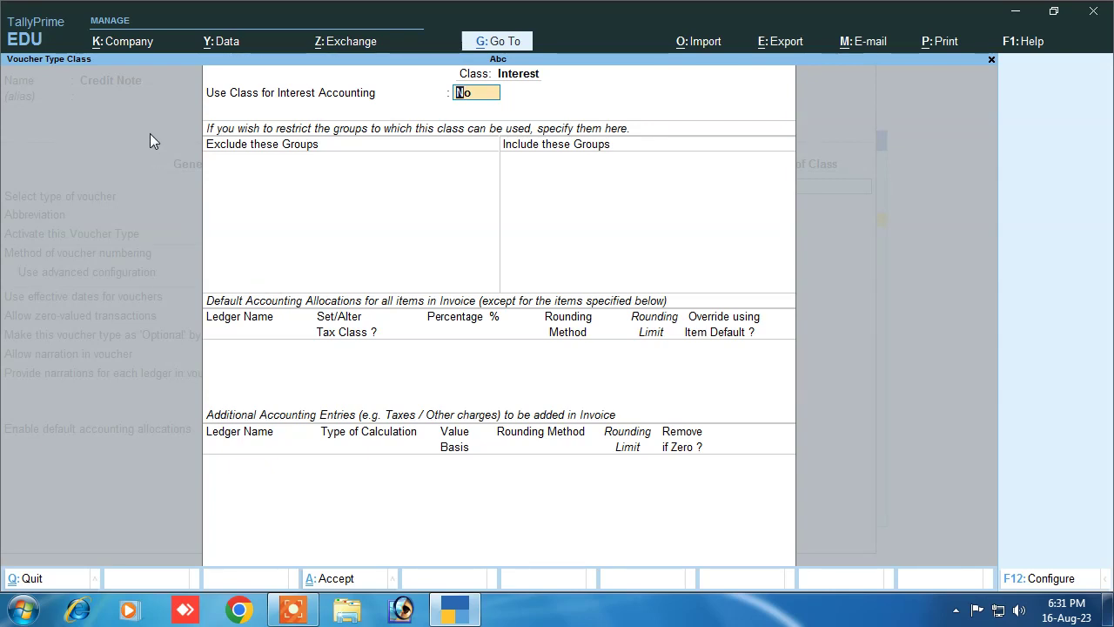
type("y")
key("Return")
key("Return")
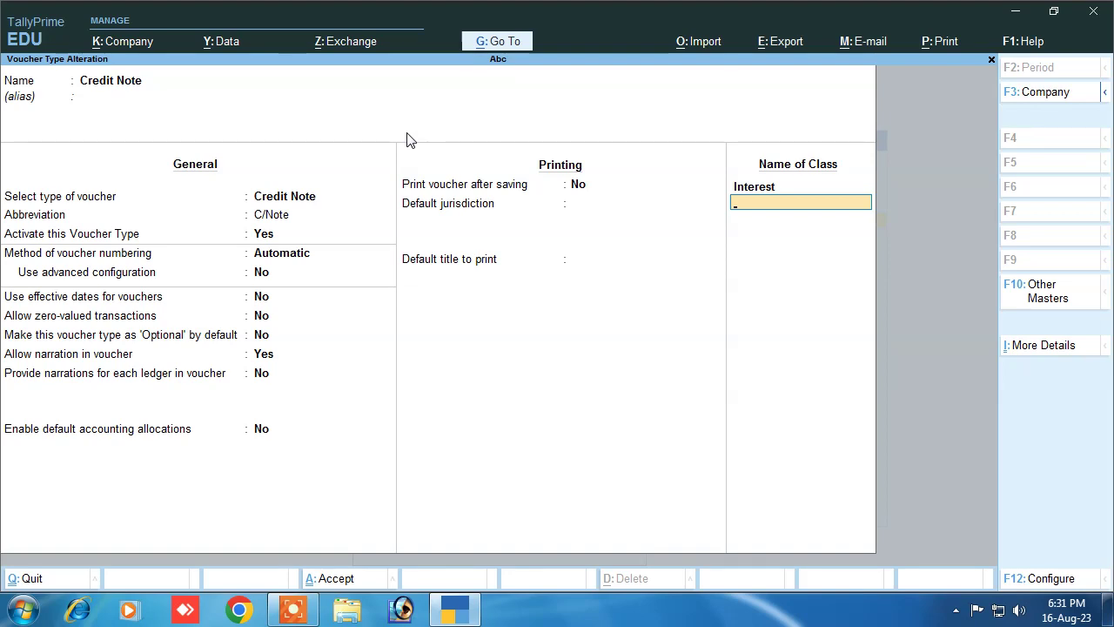
key("Return")
key("Return")
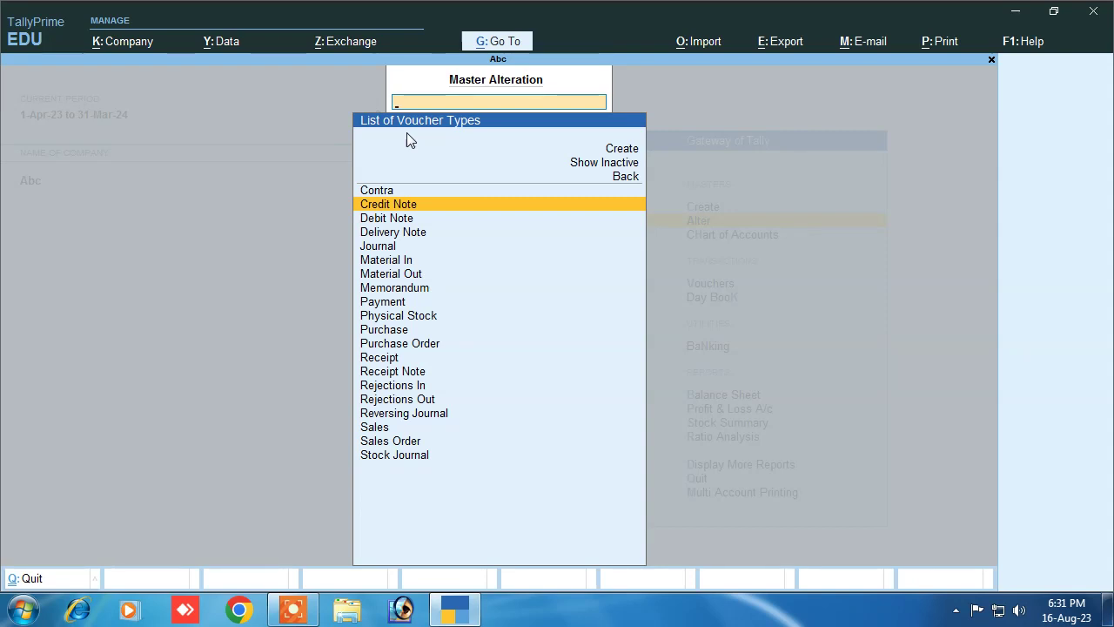
Open the Debit Note voucher type for alteration and enter U as its alias
key("Down")
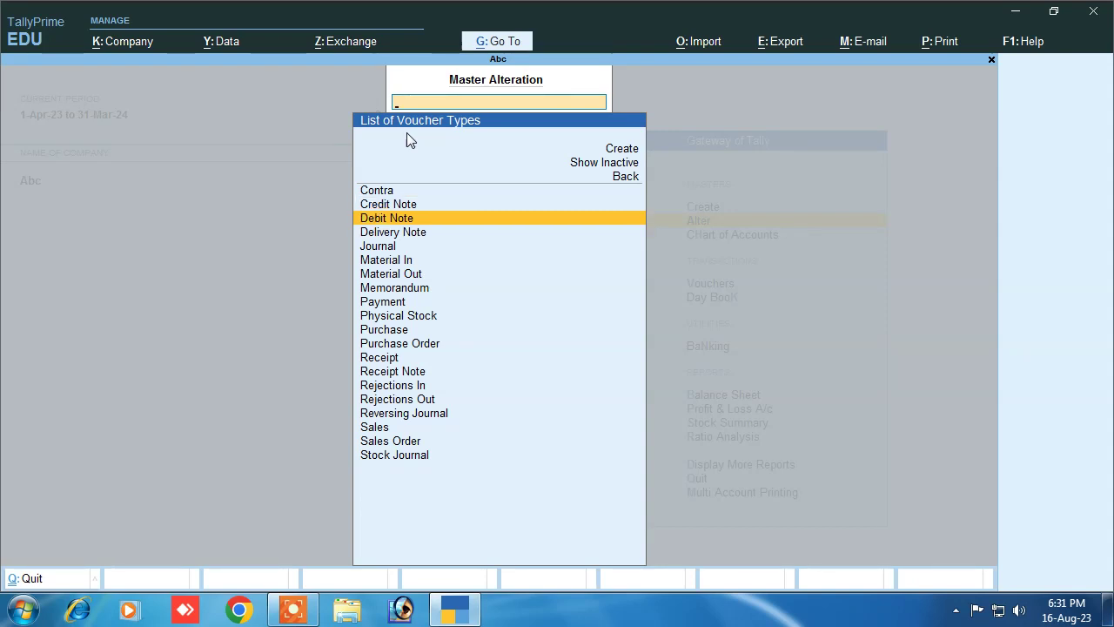
key("Return")
key("Return")
type("U")
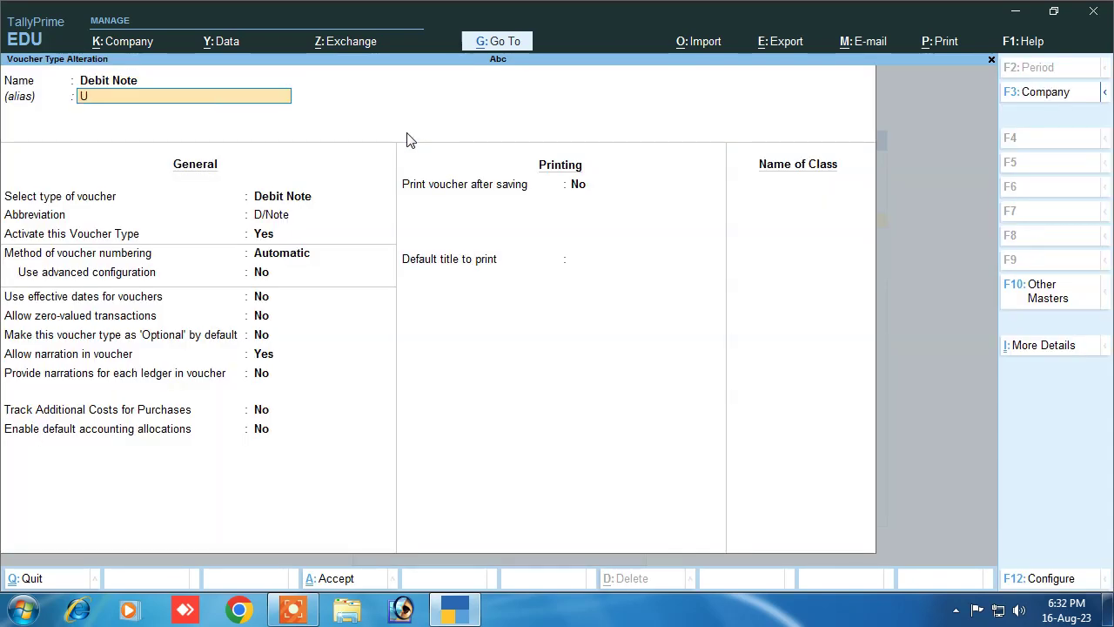
key("Return")
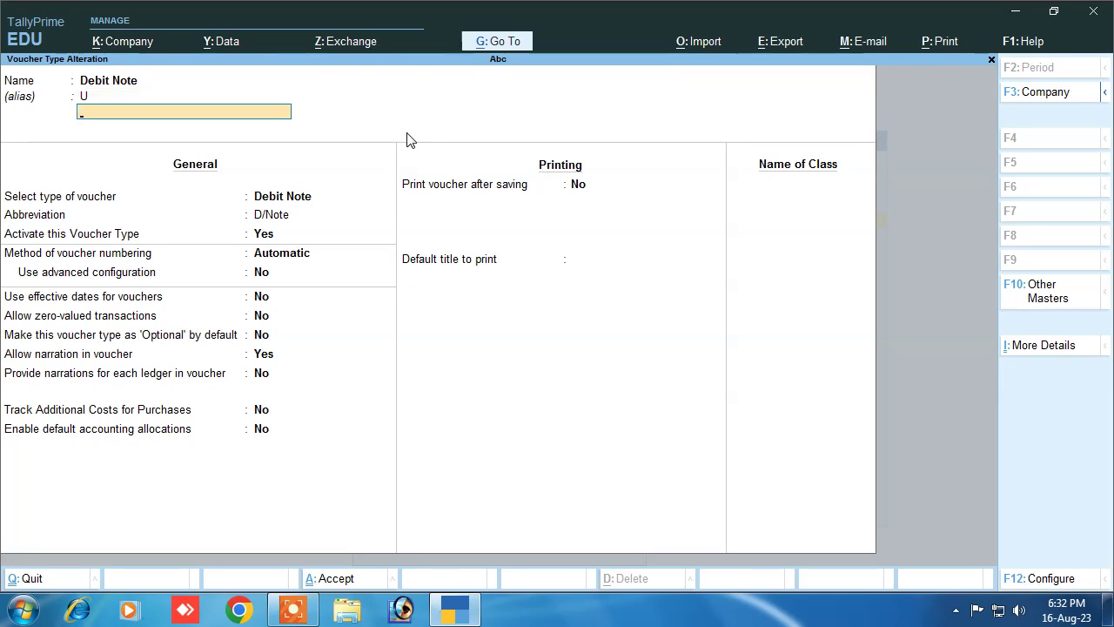
key("BackSpace")
key("BackSpace")
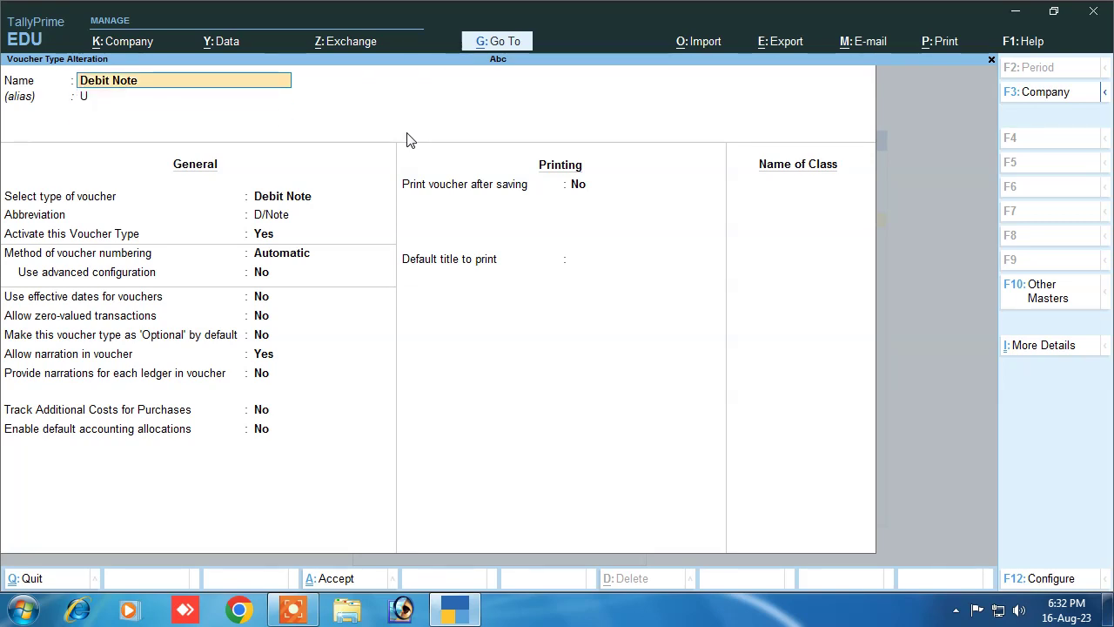
Accept the Debit Note's existing General and Printing settings up to the class name
key("Return")
key("Return")
key("Return")
key("Return")
key("Return")
key("Return")
key("Return")
key("Return")
key("Return")
key("Return")
key("Return")
key("Return")
key("Return")
key("Return")
key("Return")
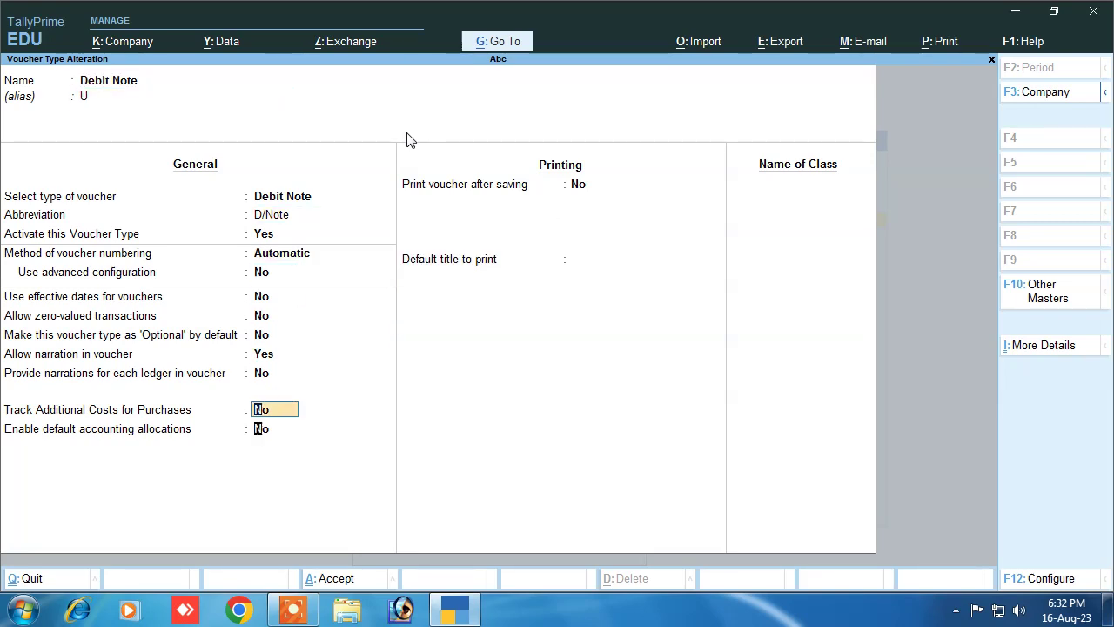
key("Return")
key("Return")
key("Escape")
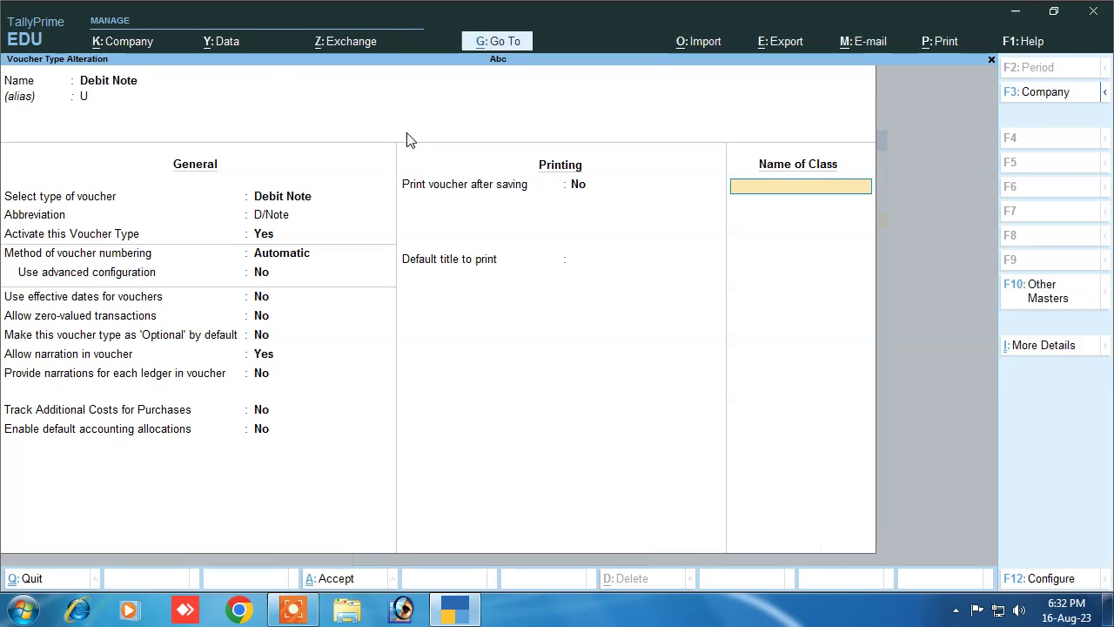
Add a class named Interest to the Debit Note, set Use Class for Interest Accounting to Yes, and save the voucher type
type("Interest")
key("Return")
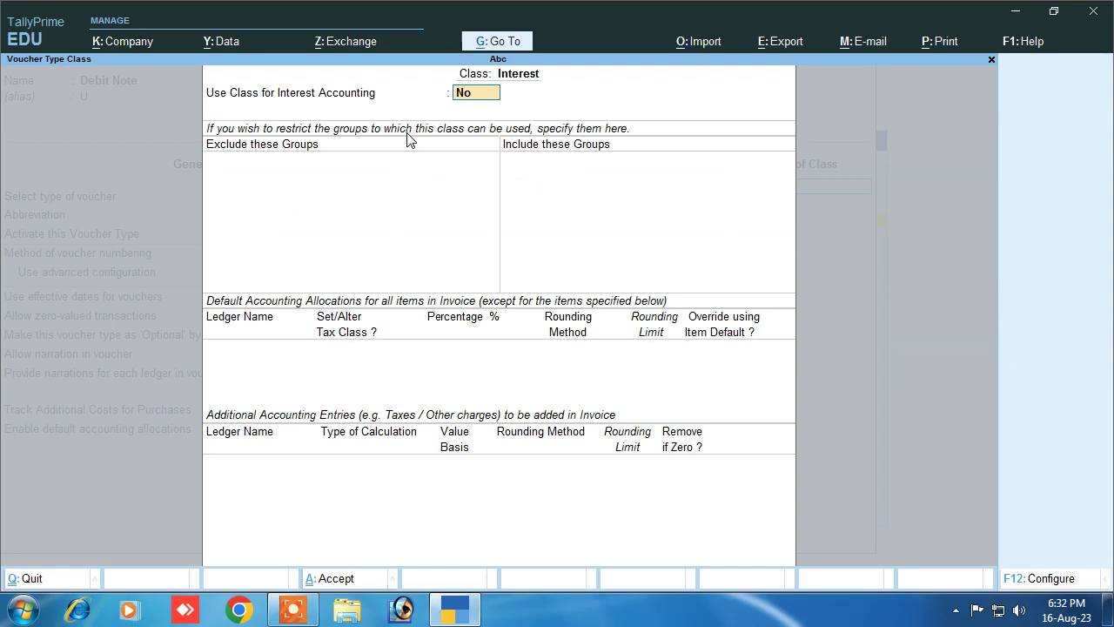
type("y")
key("Return")
key("Return")
key("ctrl+a")
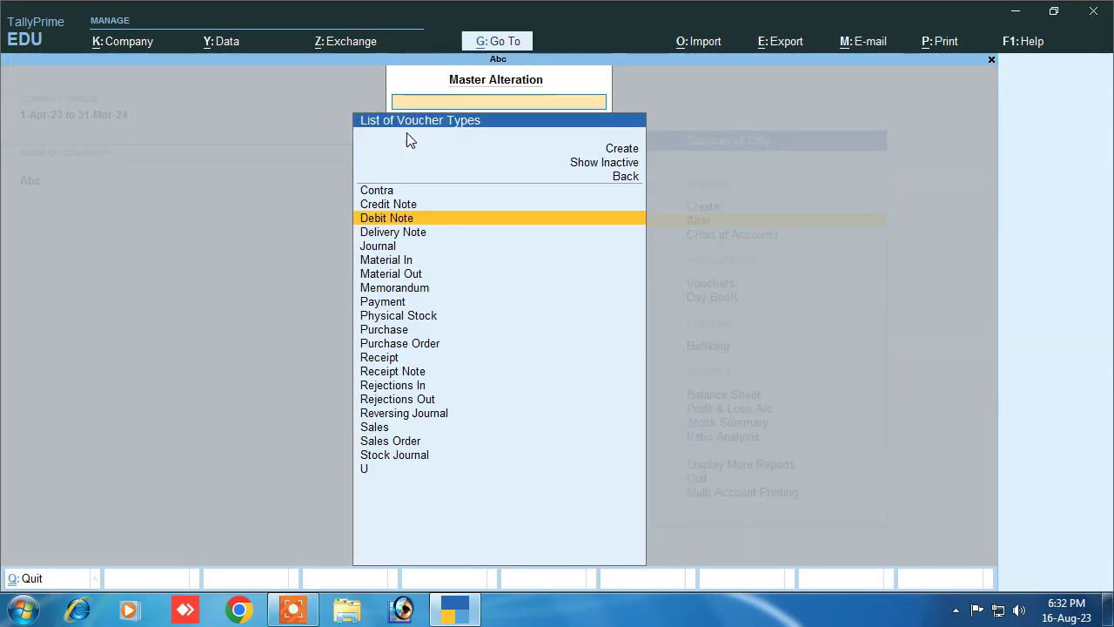
Leave the voucher type alteration list without quitting the program and open voucher entry
key("Escape")
key("Escape")
key("Escape")
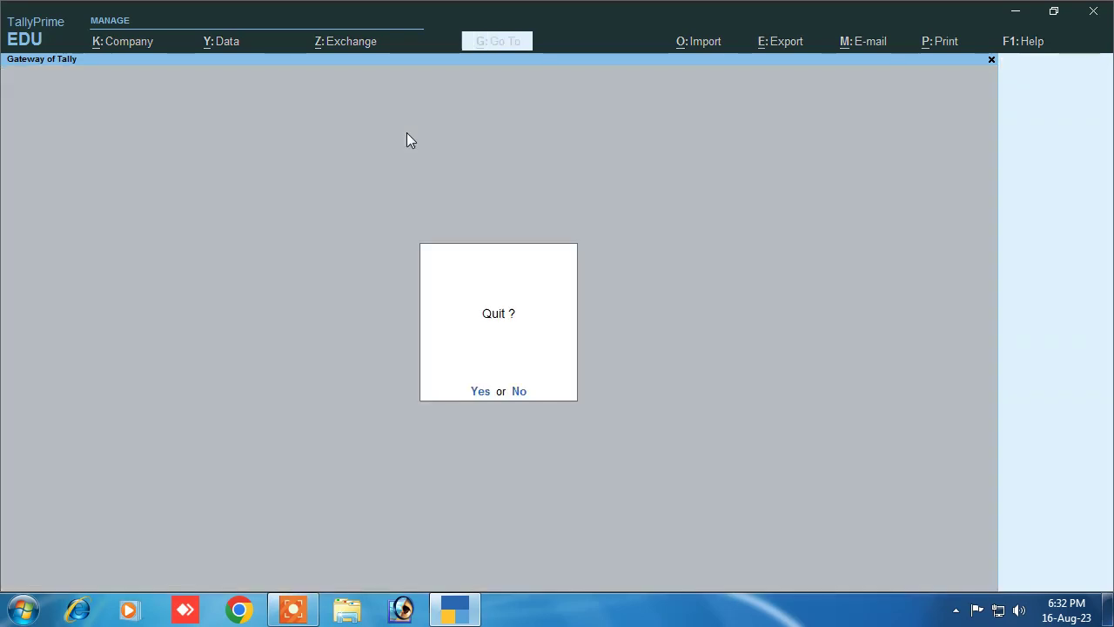
key("n")
key("Down")
key("Down")
key("Down")
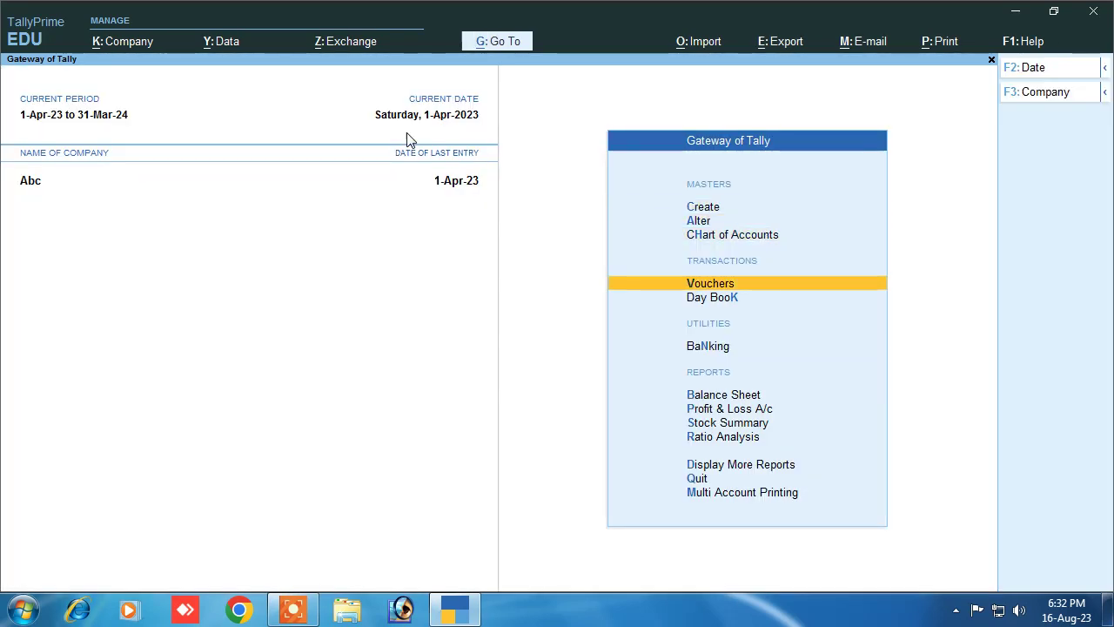
key("Return")
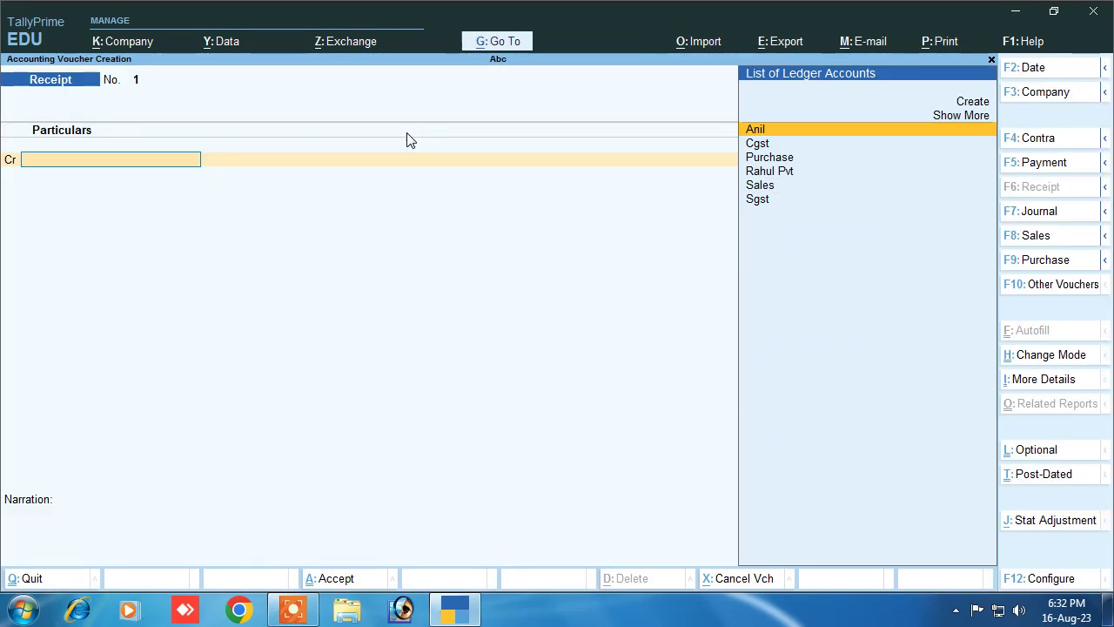
Change the voucher type to Credit Note with the Interest voucher class
left_click(1044, 287)
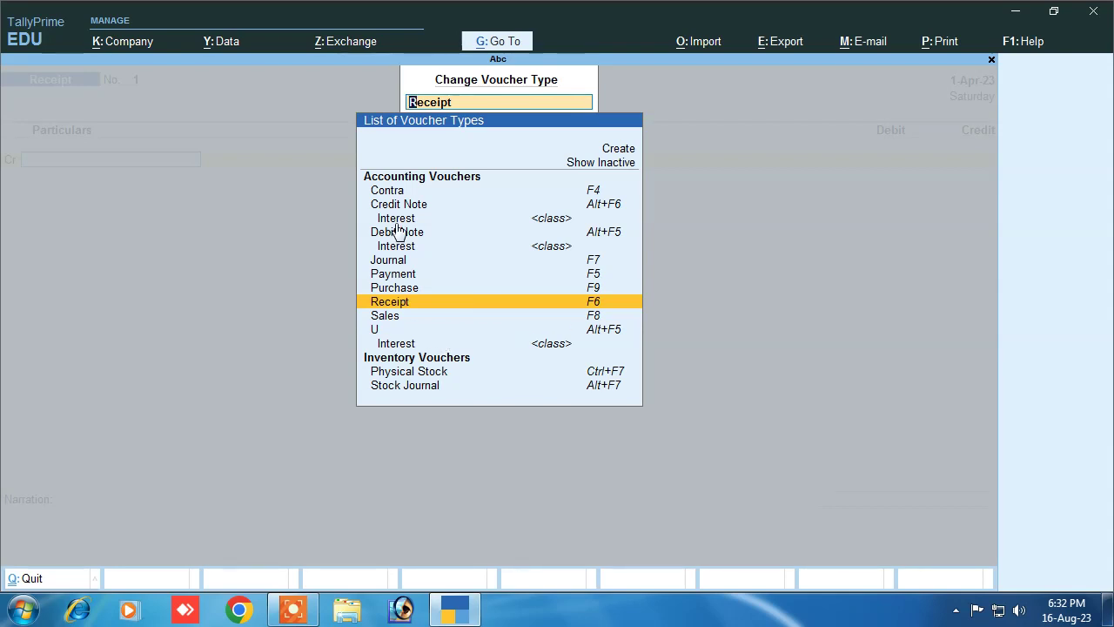
left_click(444, 207)
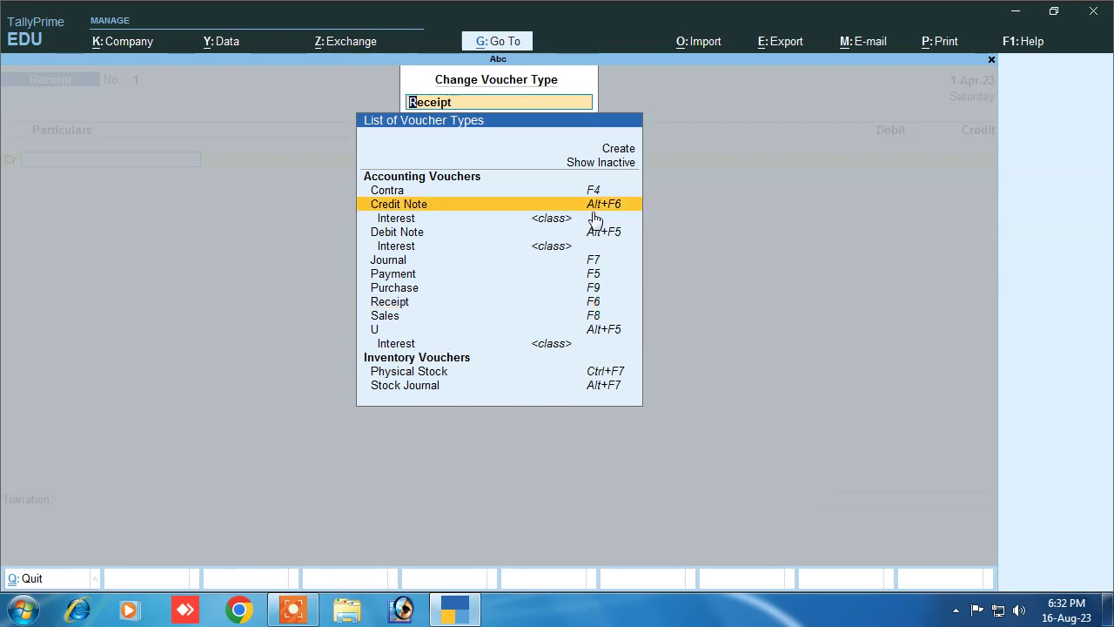
left_click(593, 212)
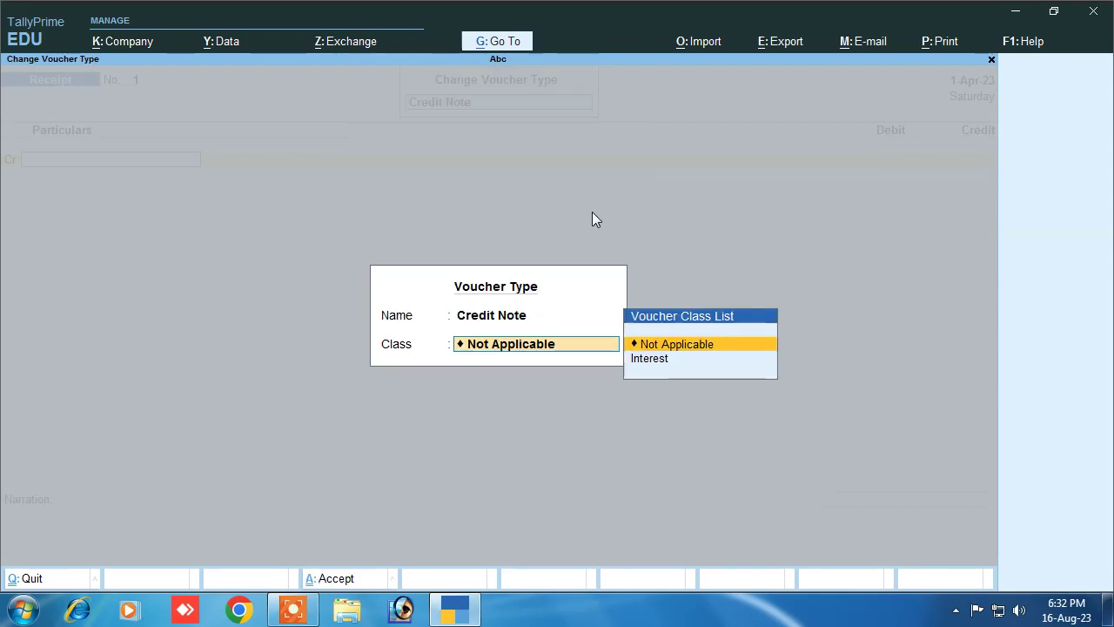
left_click(649, 359)
key("Return")
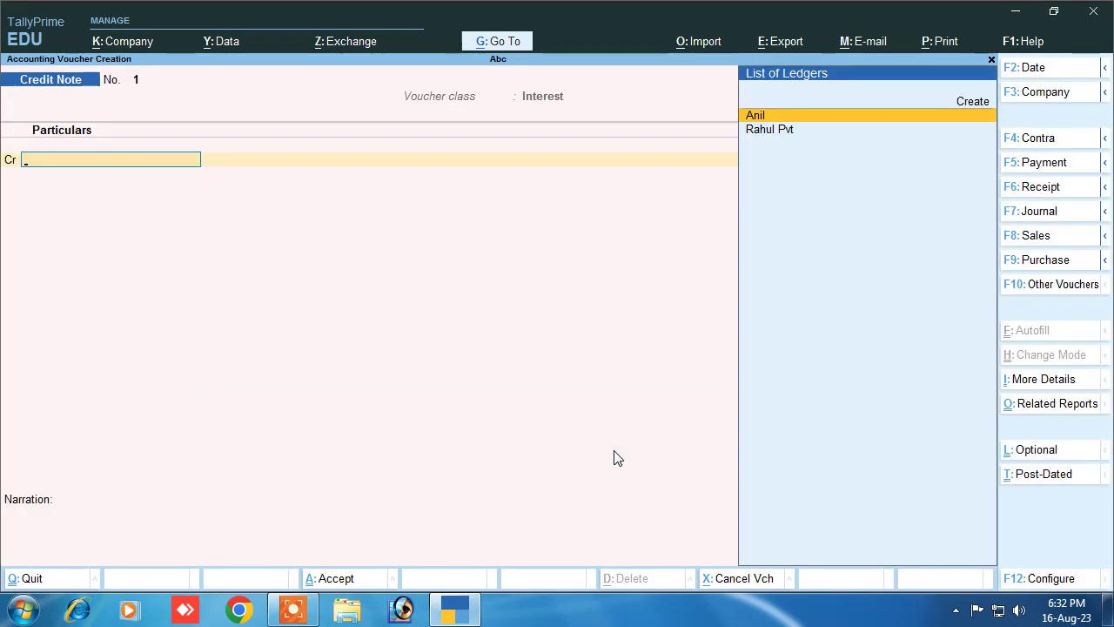
Credit the Rahul Pvt ledger and add its pending interest bill to the interest details
key("Down")
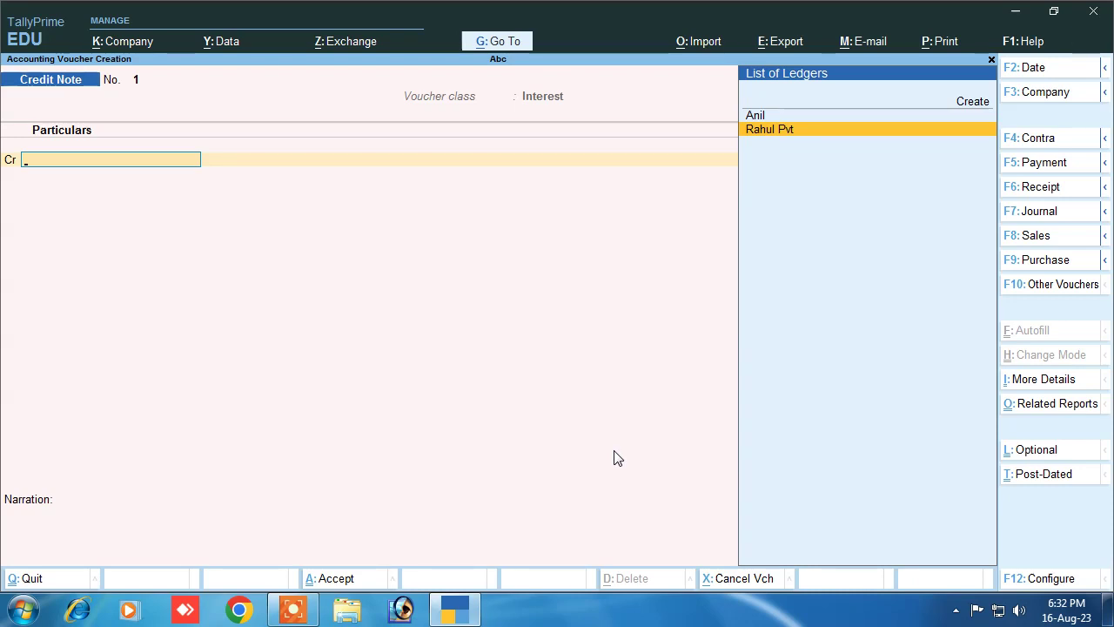
key("Return")
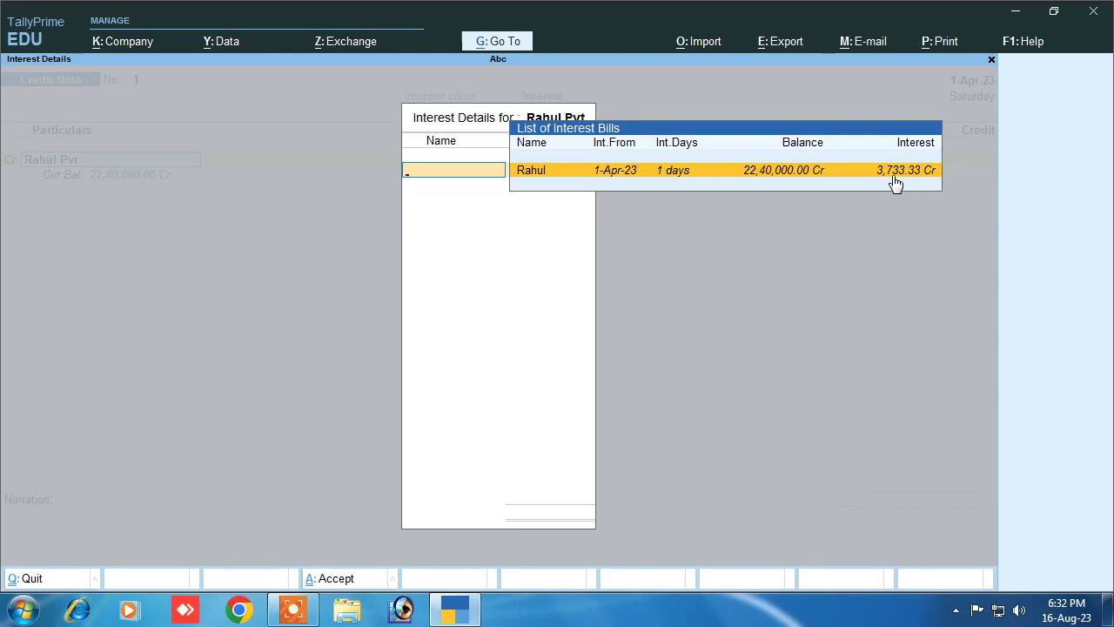
key("Return")
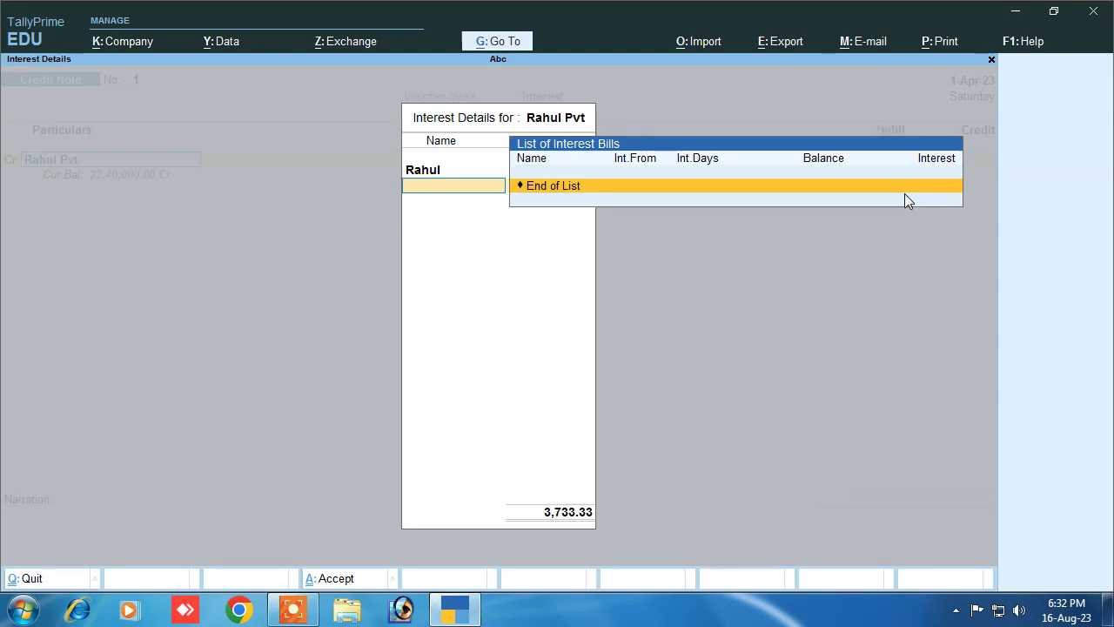
key("Return")
Accept the party and receipt details for the credit note, leaving the original invoice number blank
key("Return")
key("Return")
key("Return")
key("Return")
key("Return")
key("Return")
key("Return")
key("Return")
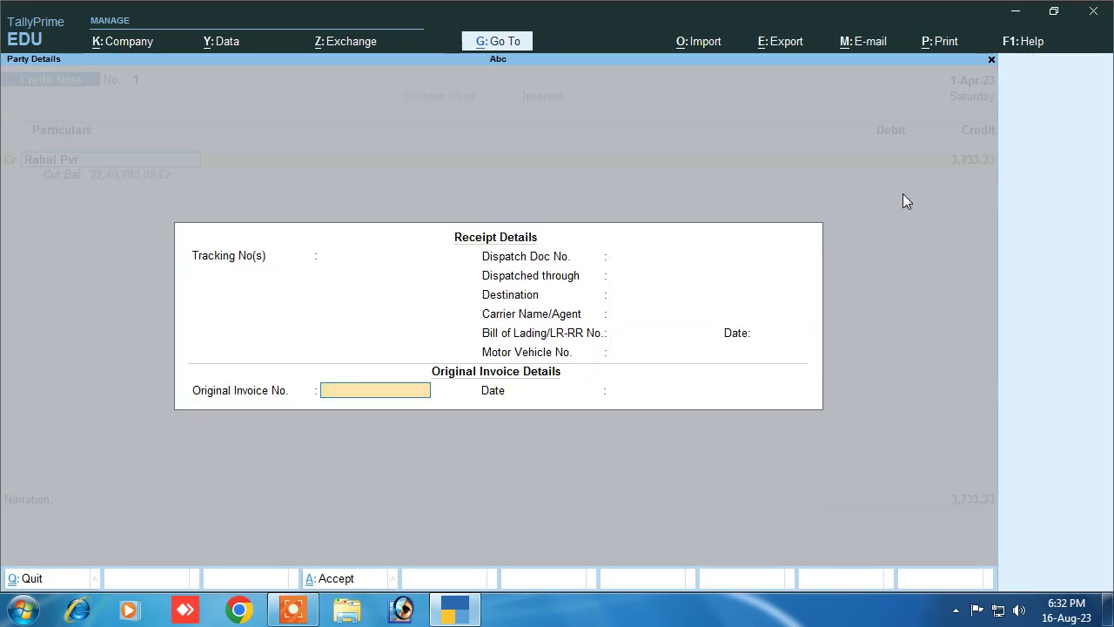
key("Return")
key("Return")
key("Return")
key("Return")
key("Return")
key("Return")
key("Return")
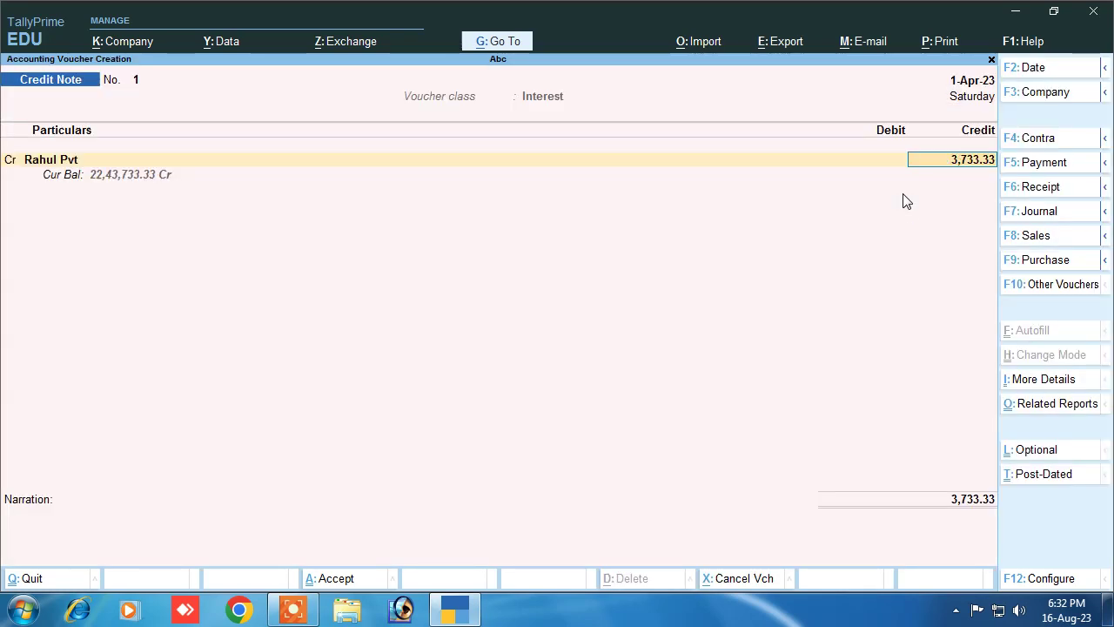
Allocate the interest credit to a New Ref named Rahul Int, keeping interest at 5% per 30-Day Month on All Balances
key("Return")
key("Return")
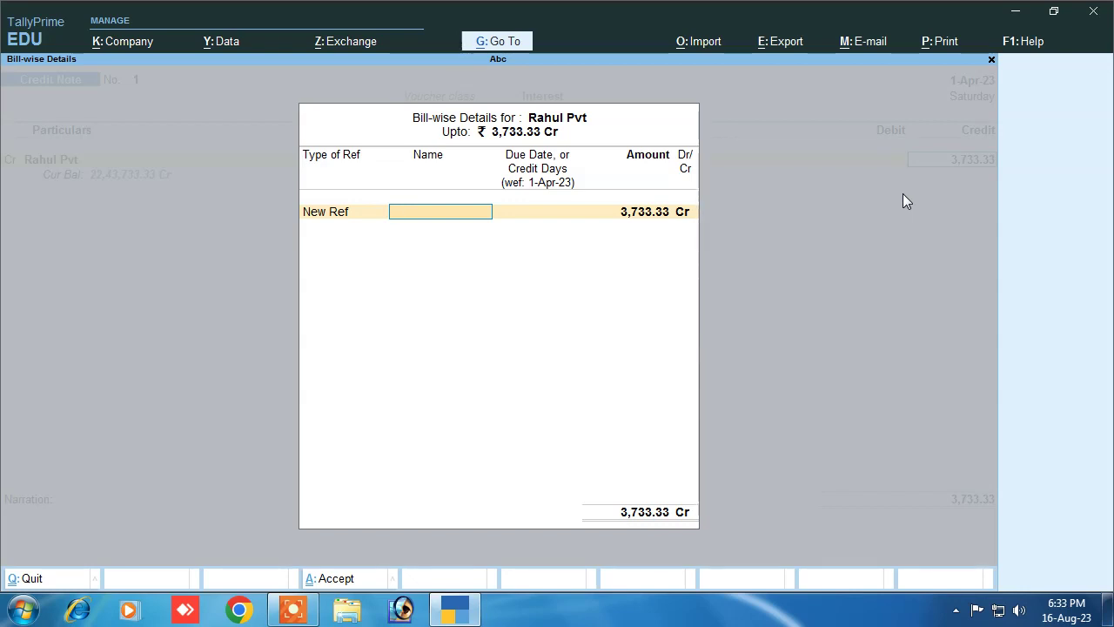
type("Rahuk U")
key("BackSpace")
type("l Inv")
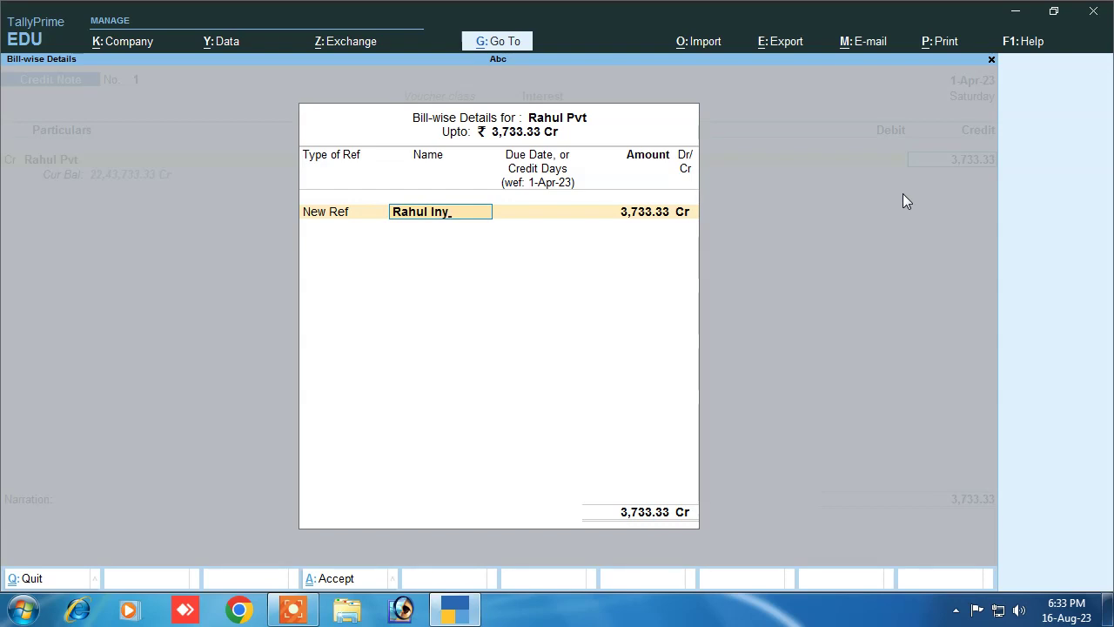
key("Return")
key("Return")
key("Return")
key("Return")
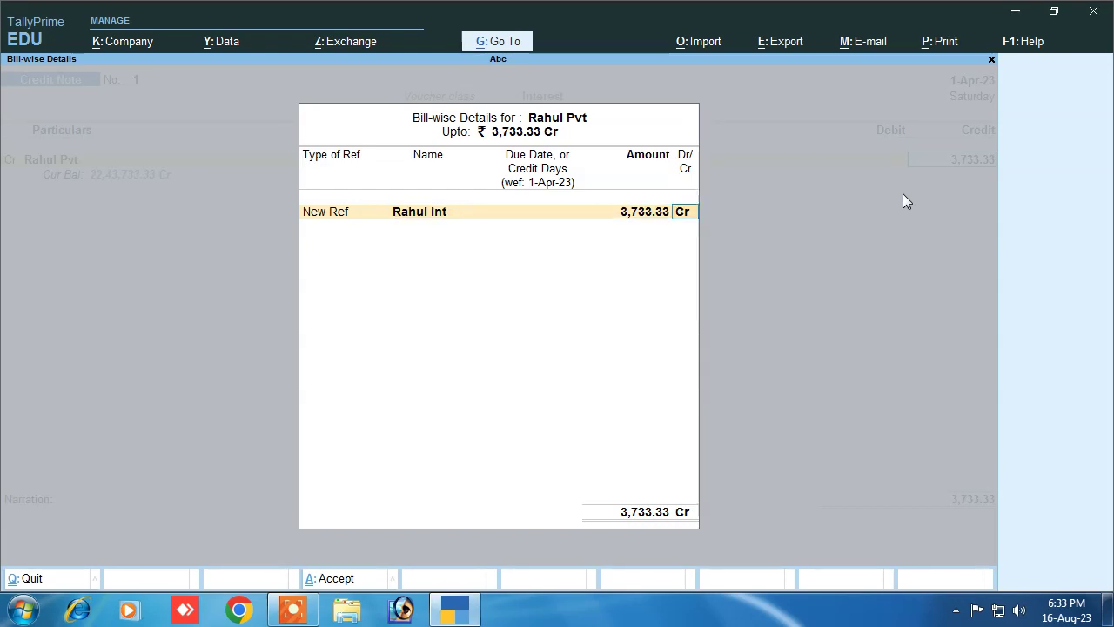
key("Return")
key("Return")
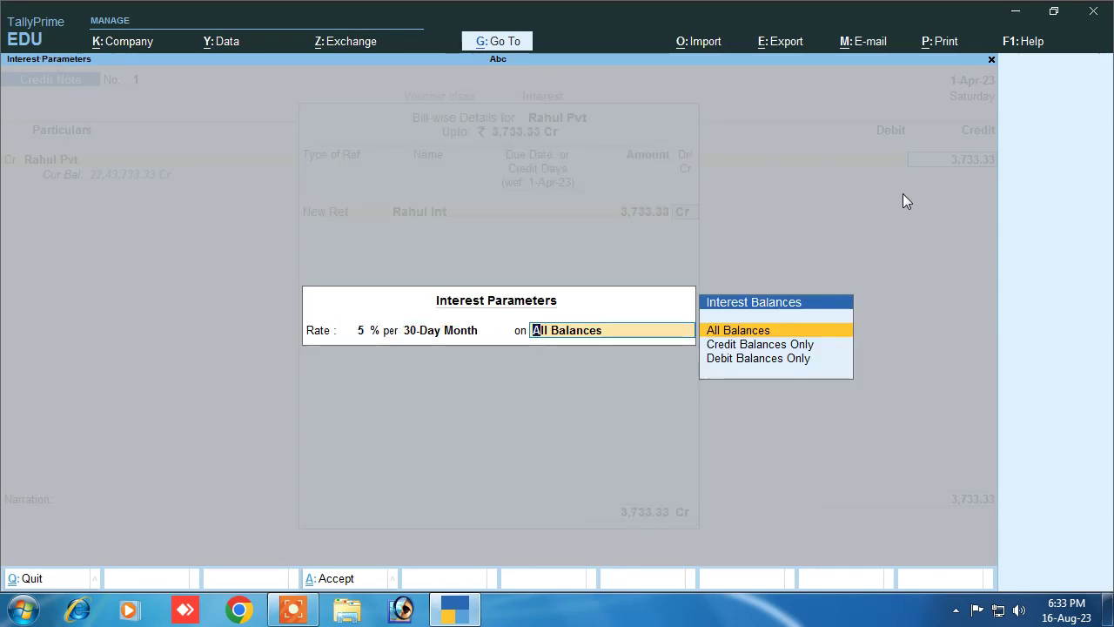
key("Return")
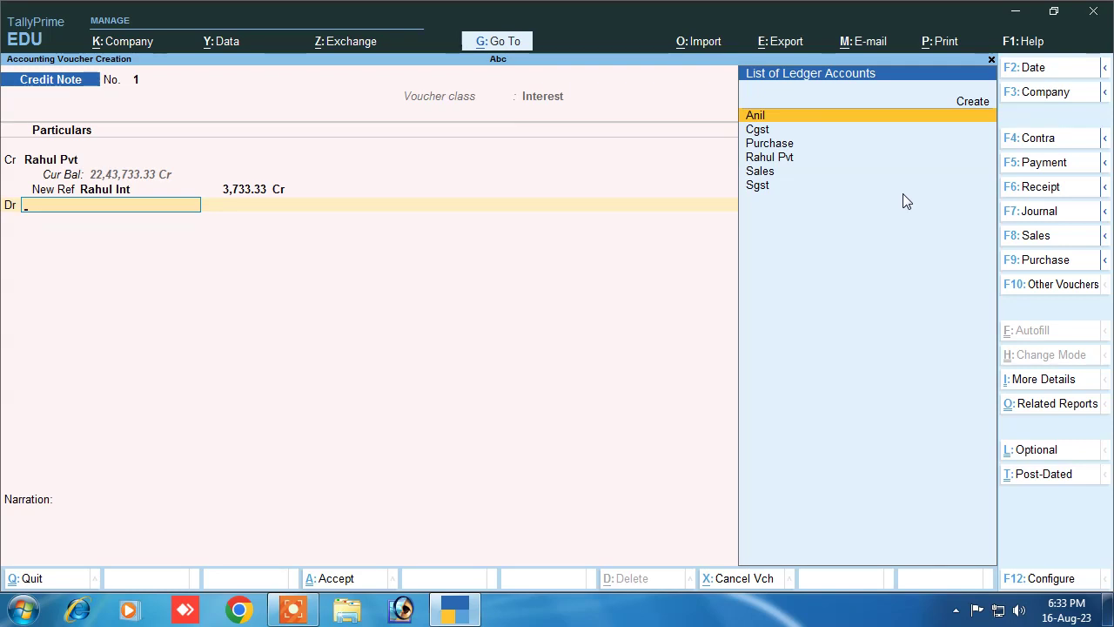
Create a ledger named Interest Paid under Indirect Expenses for the debit line
left_click(970, 102)
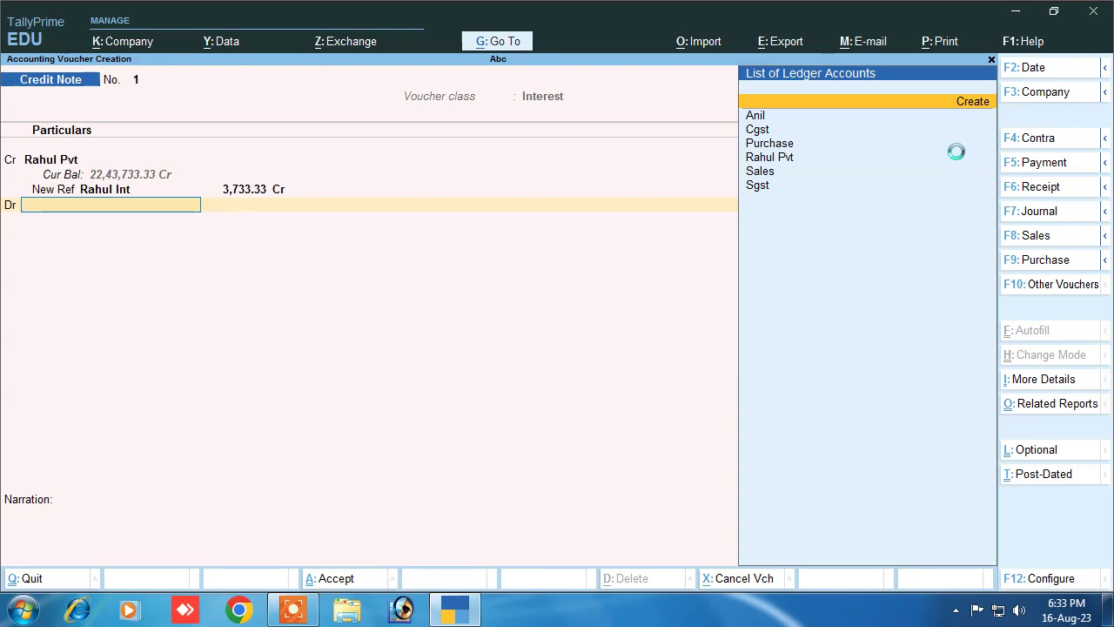
type("Int")
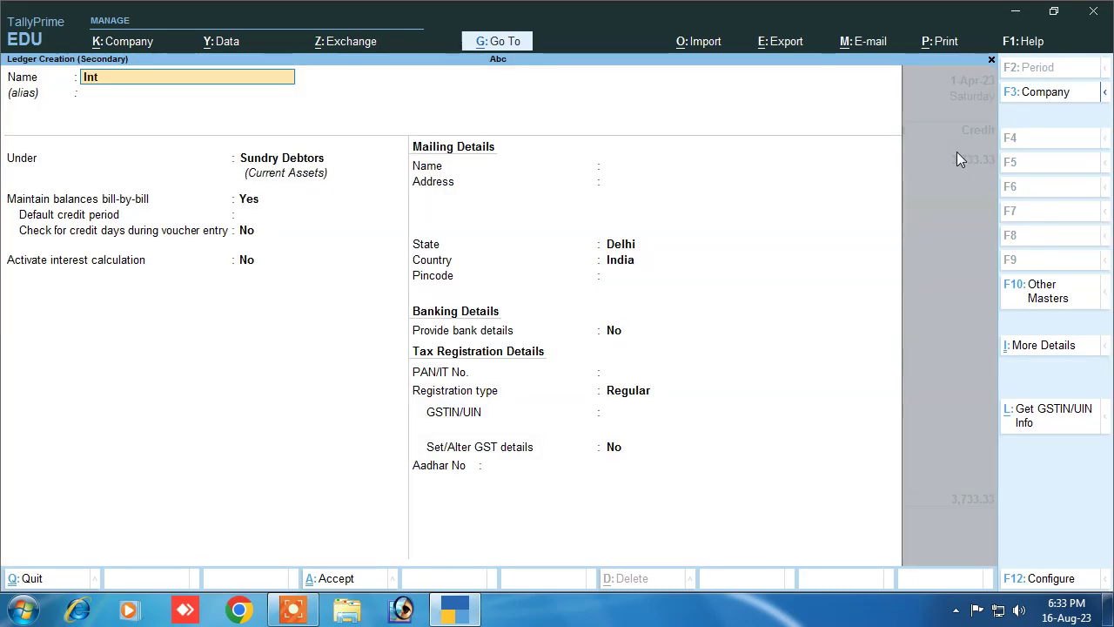
type("erest Pa")
key("Return")
key("Return")
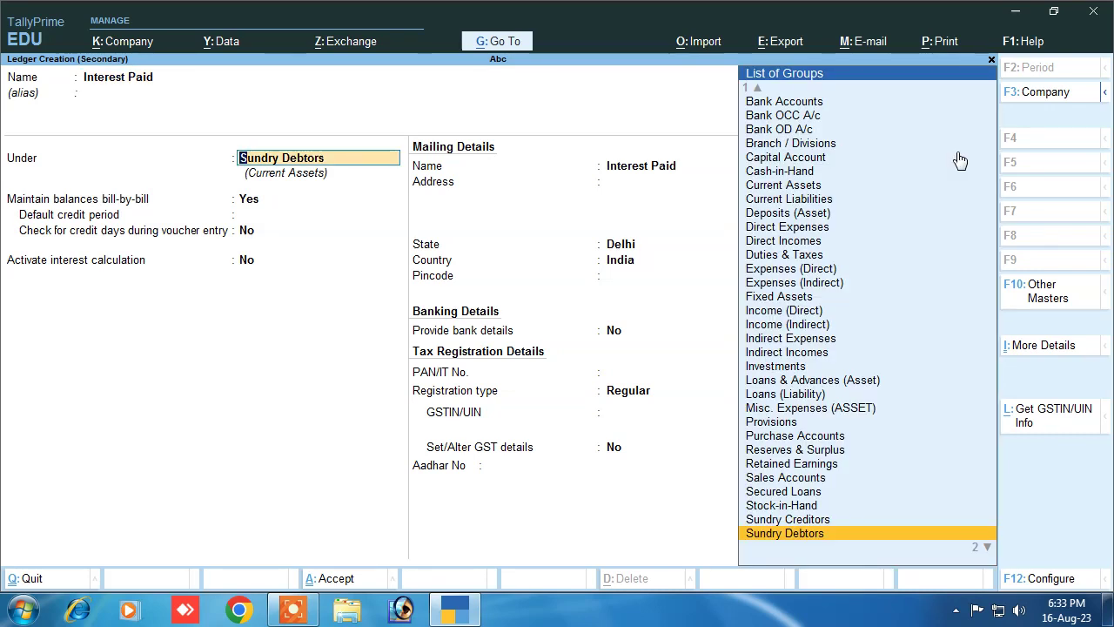
type("I")
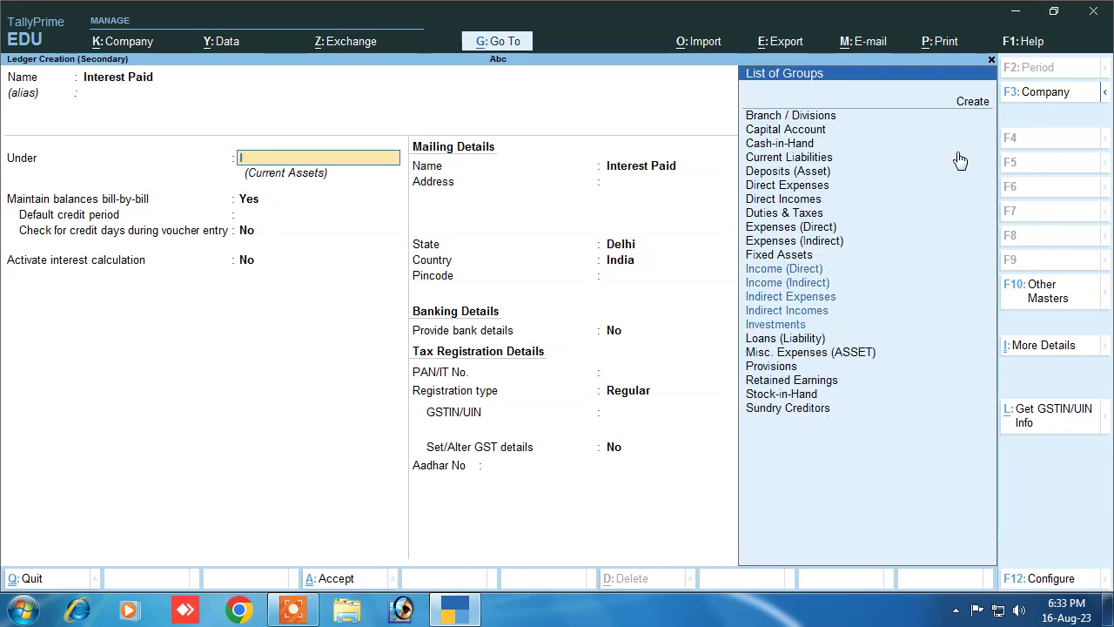
key("Down")
key("Down")
key("Return")
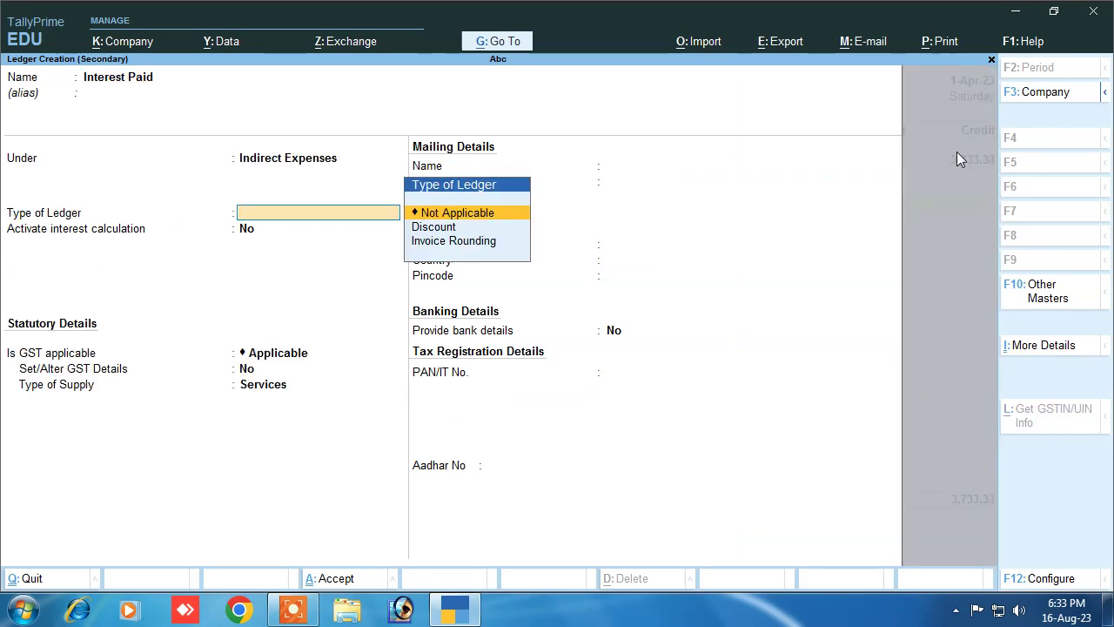
Set the Interest Paid ledger's type, GST applicability and assessable value inclusion to Not Applicable, and save the ledger
key("Return")
key("Return")
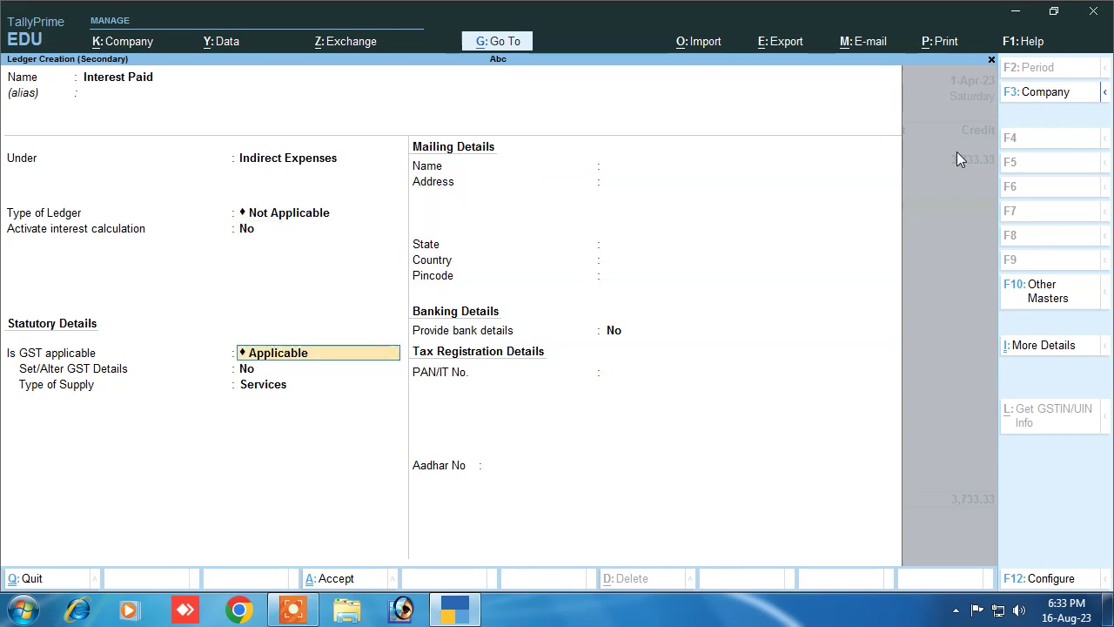
type("N")
key("Down")
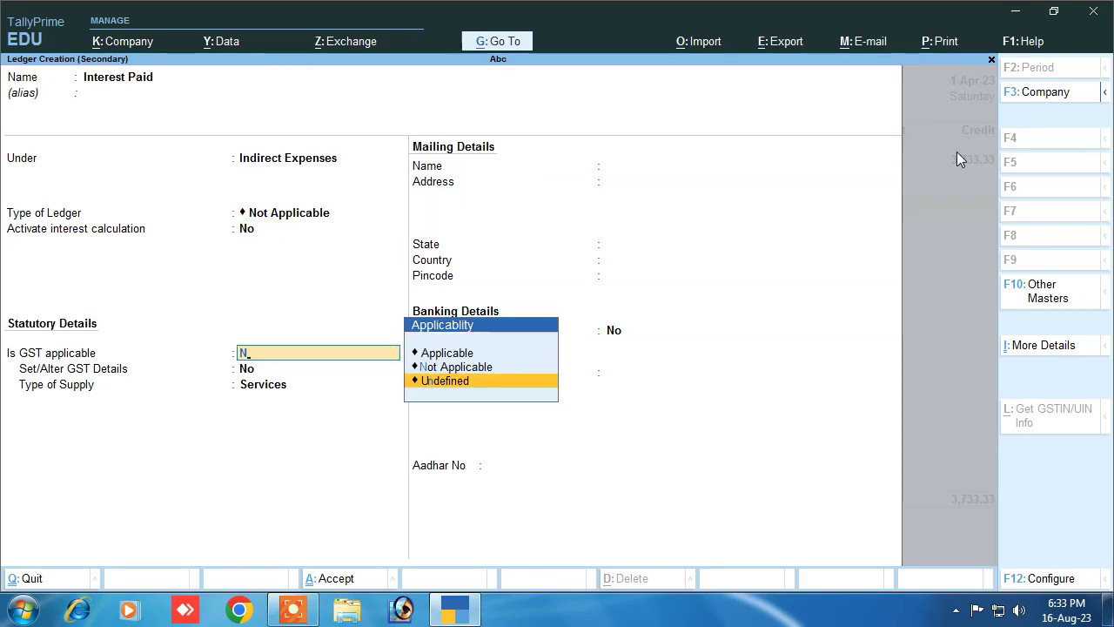
key("Up")
key("Return")
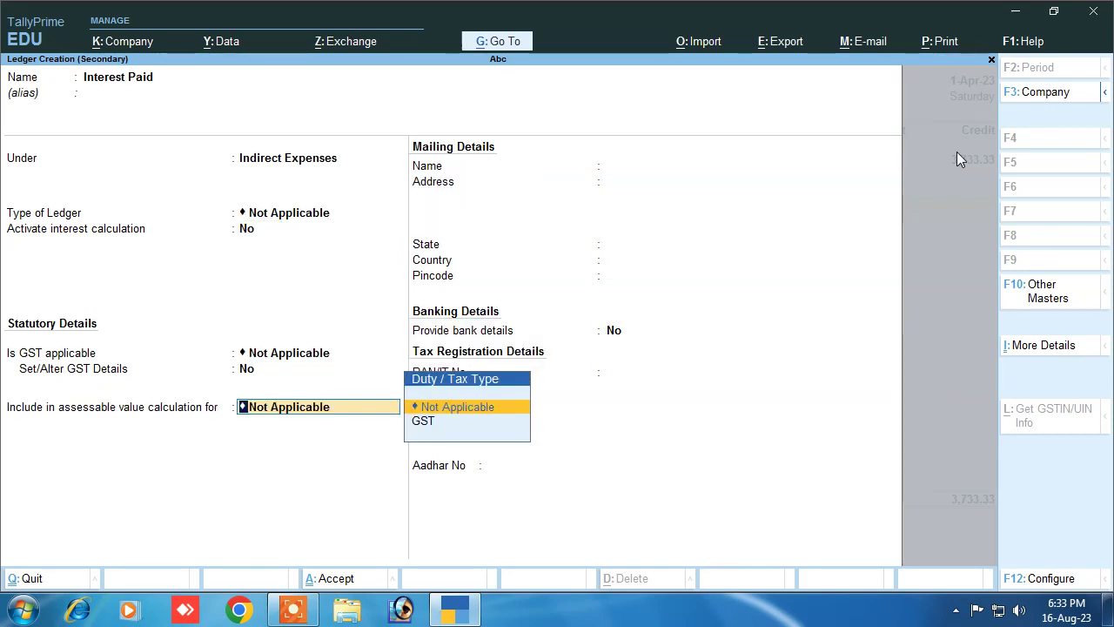
key("Return")
key("Return")
key("Return")
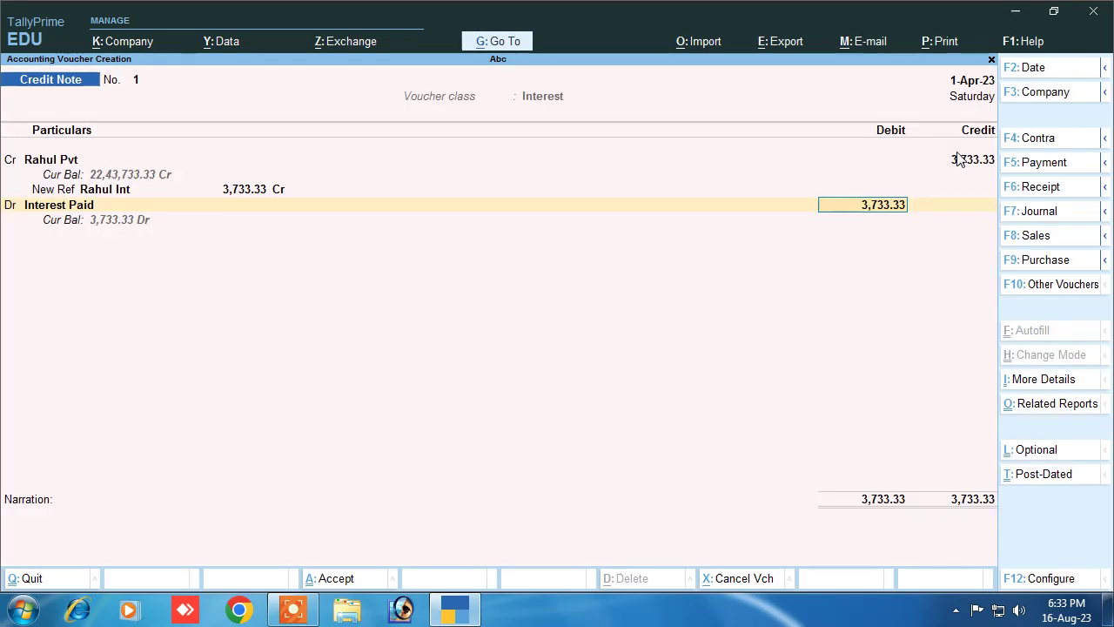
Accept the Interest Paid debit amount, leave the narration blank, and save the credit note
key("Return")
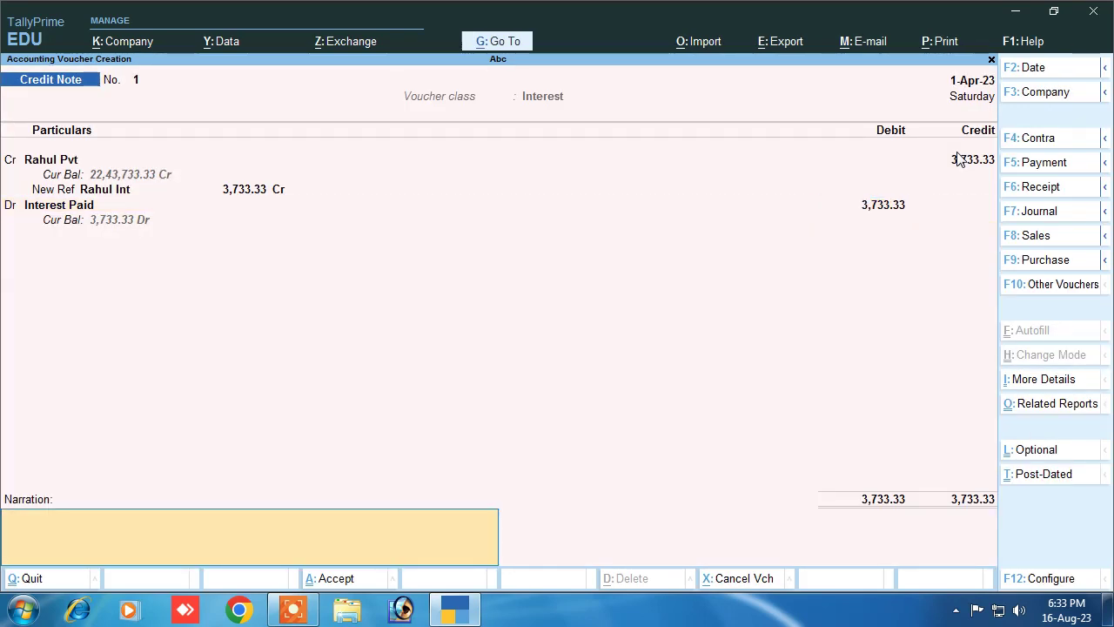
key("Return")
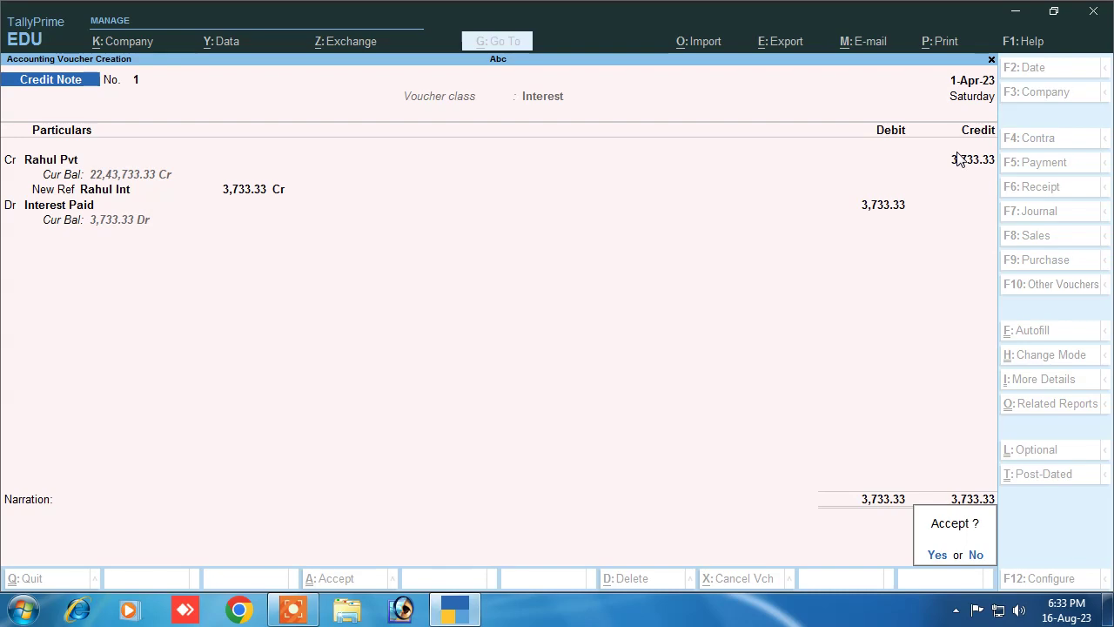
key("Return")
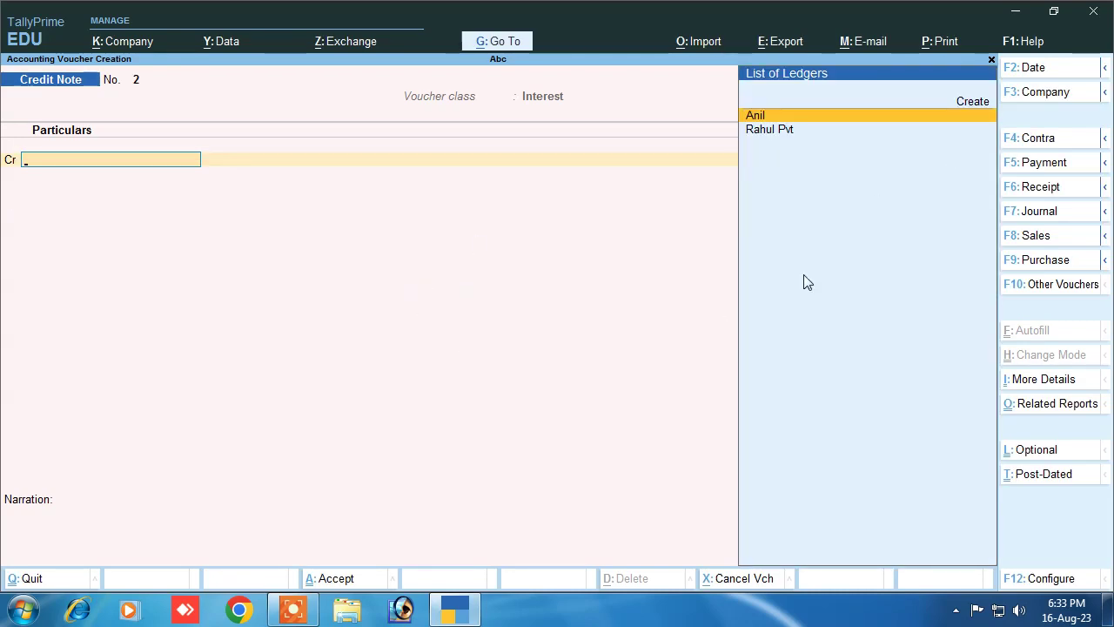
Start a Payment voucher and debit the Rahul Pvt ledger with 22,43,733.33
left_click(1019, 164)
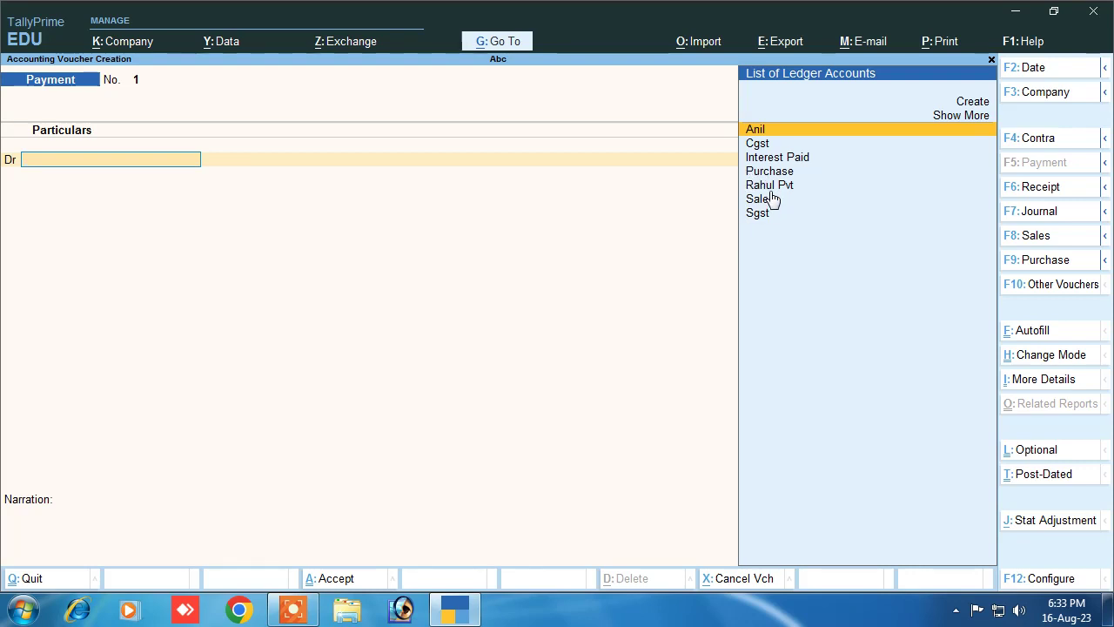
left_click(770, 185)
key("Return")
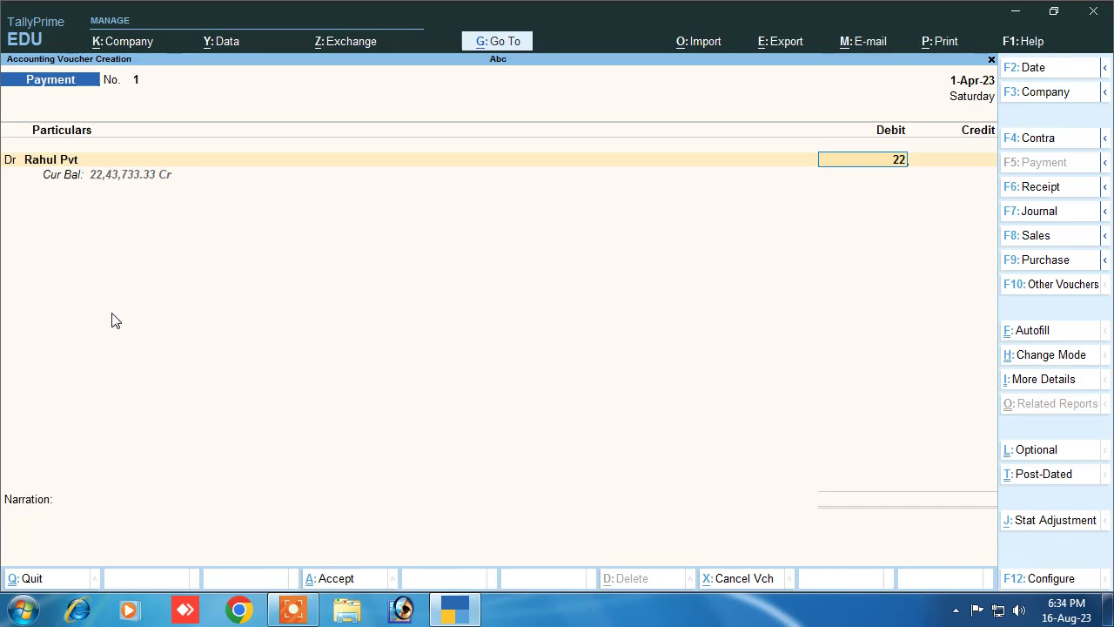
type("43,733.33")
key("Return")
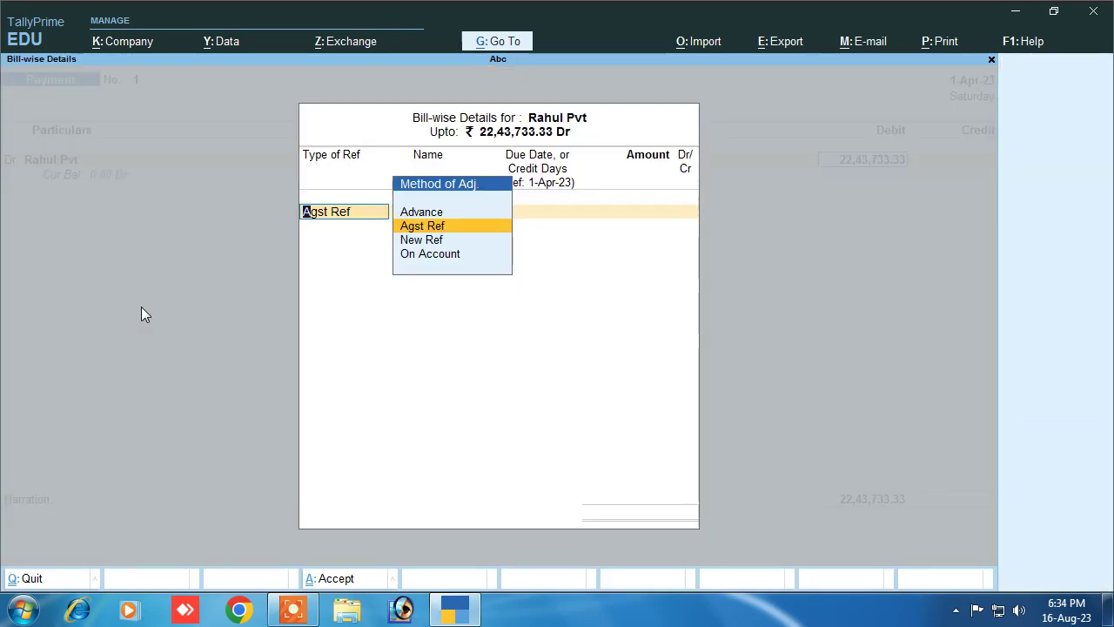
Allocate the payment with Agst Ref to the pending 22,40,000.00 bill and the 3,733.33 Rahul Int bill
key("Return")
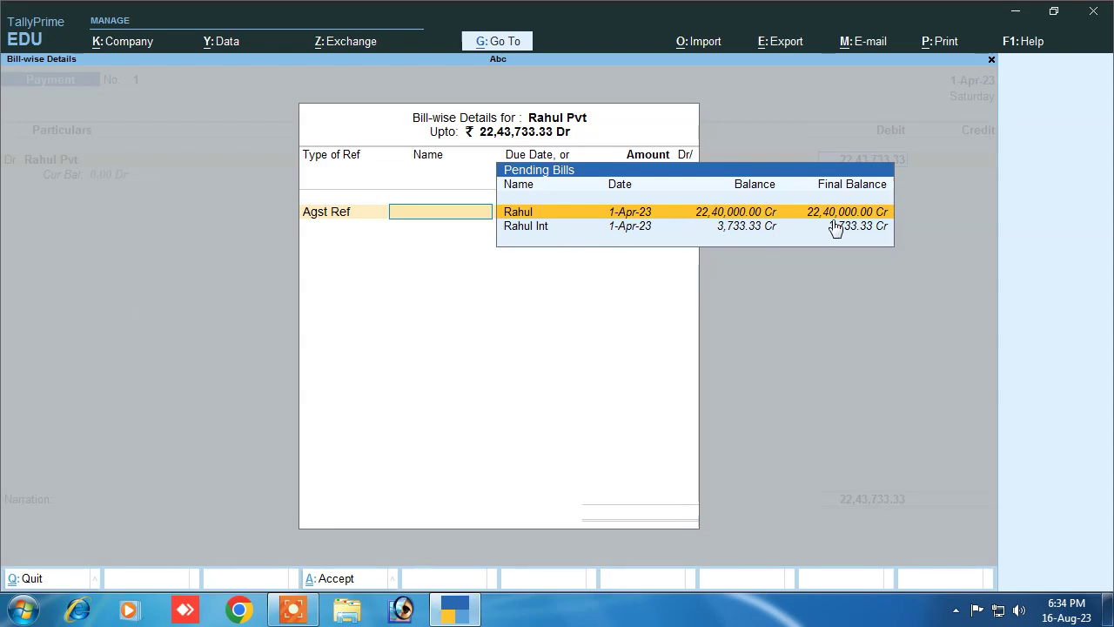
key("Return")
key("Return")
key("Return")
key("Return")
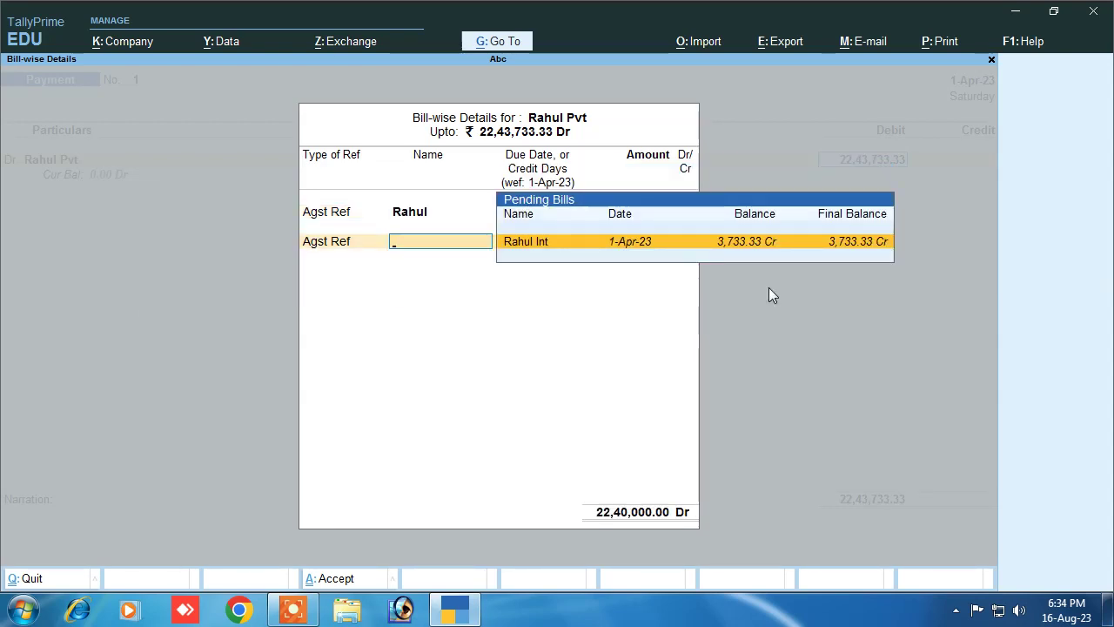
key("Return")
key("Return")
key("Return")
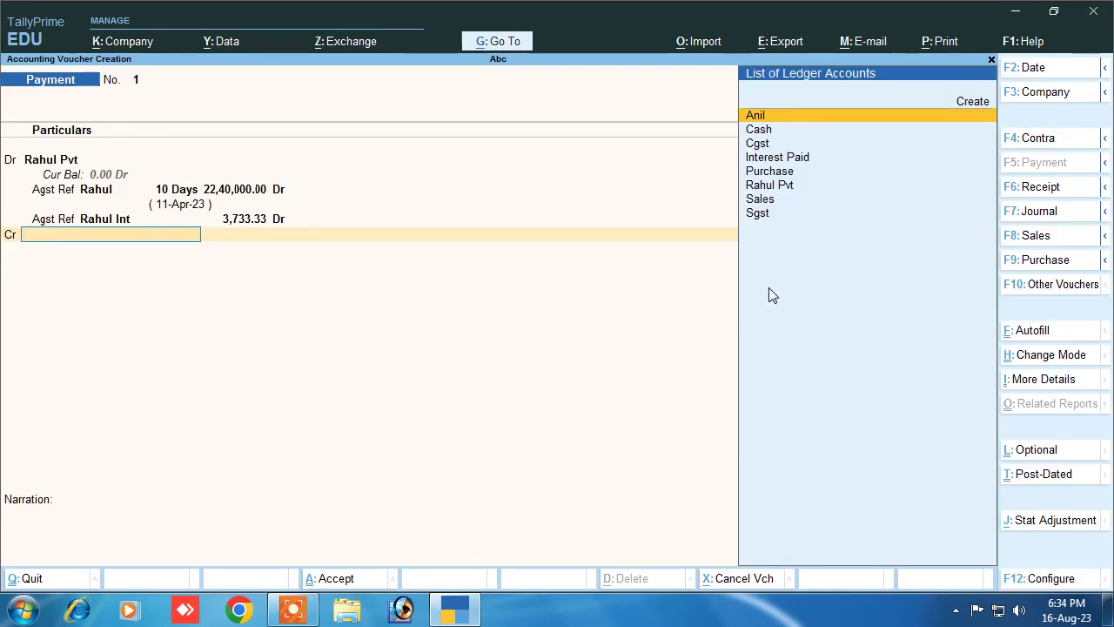
Credit the Cash ledger with 22,43,733.33, leave the narration blank, save the payment voucher and leave voucher entry
key("Down")
key("Down")
key("Down")
key("Up")
key("Up")
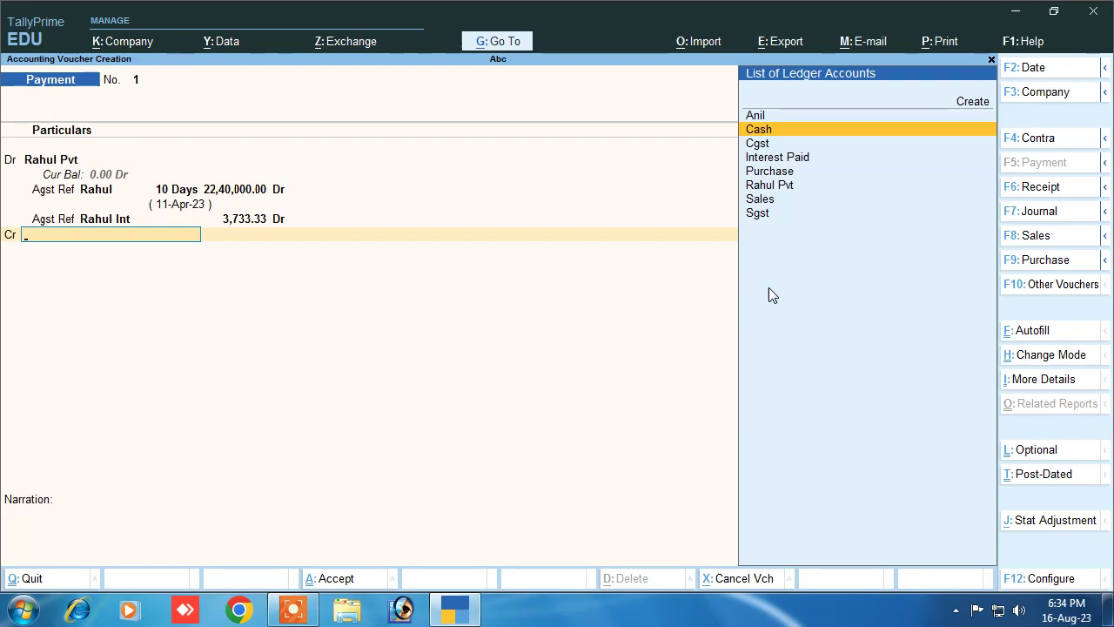
key("Return")
key("Return")
key("Return")
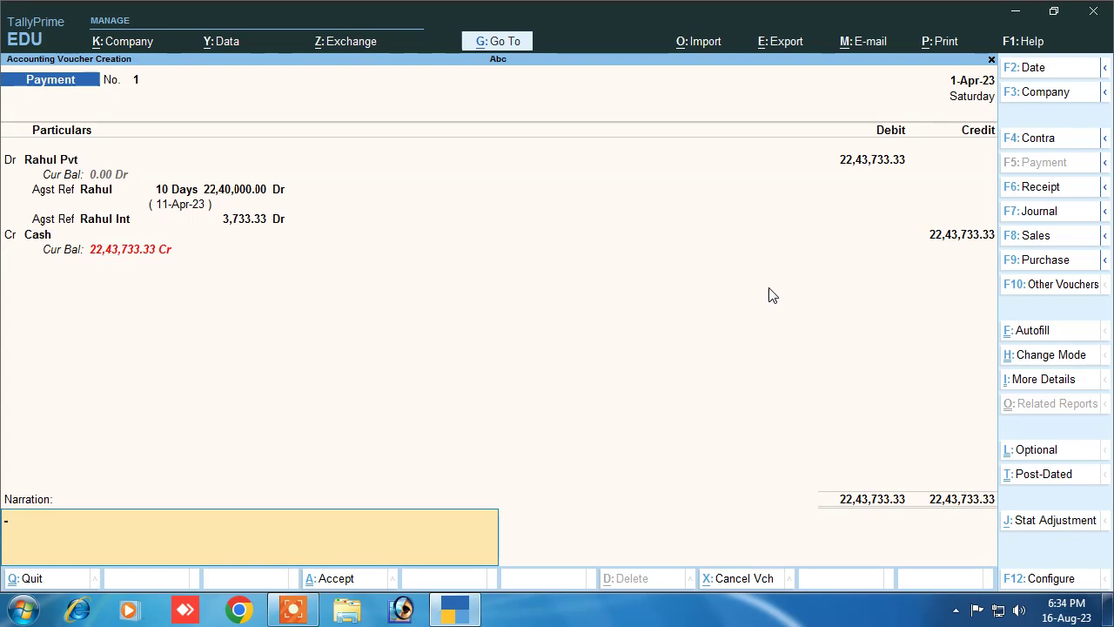
key("Return")
key("Return")
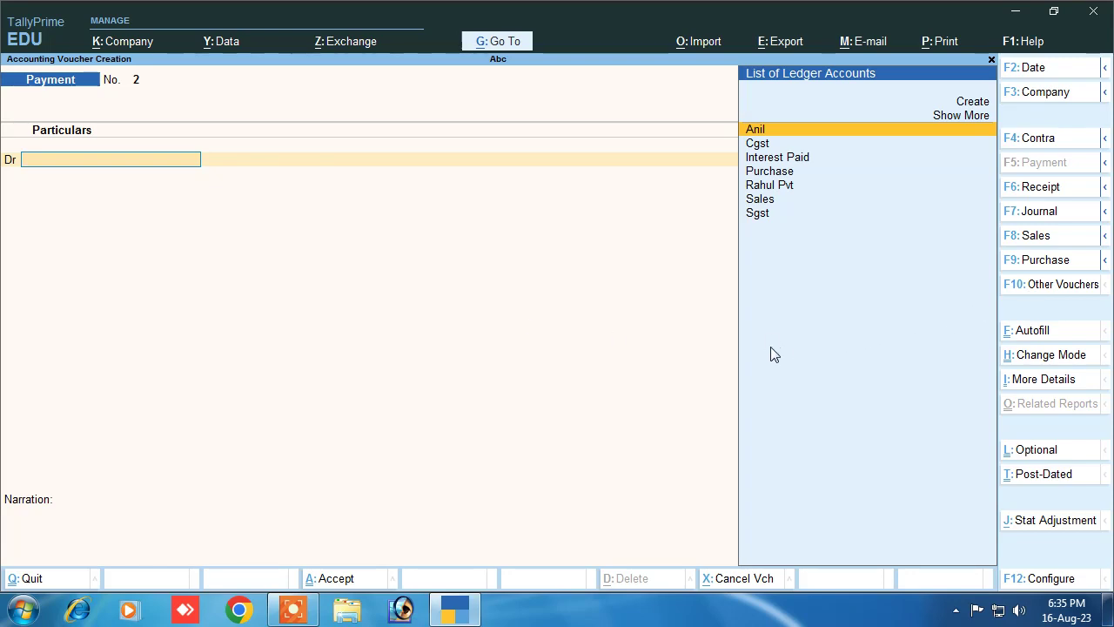
key("Escape")
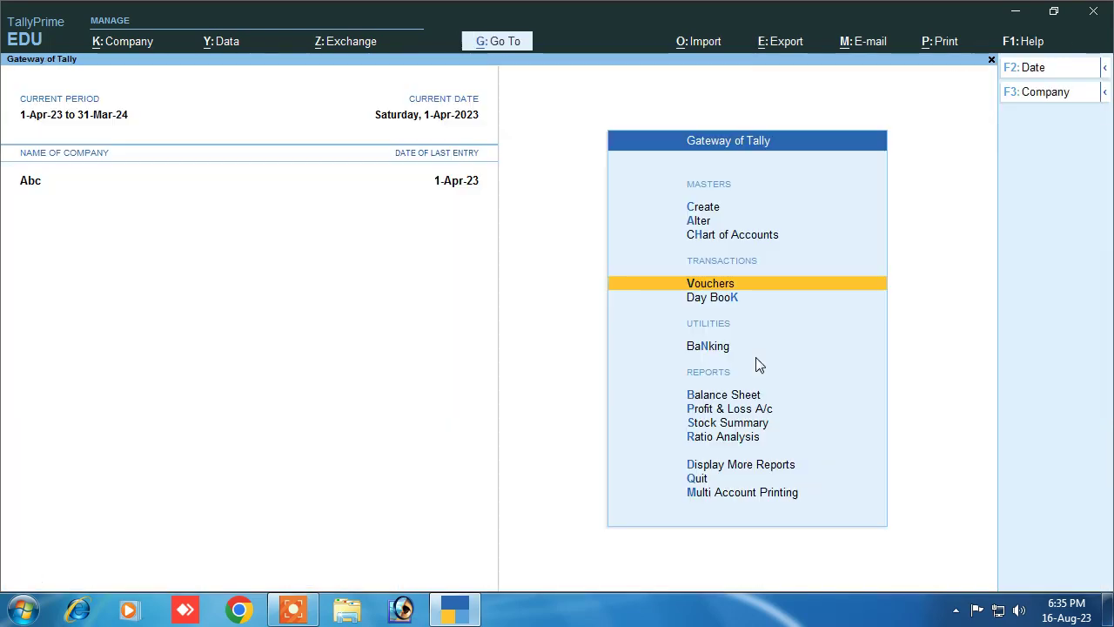
Start a Debit Note voucher using the Interest voucher class
left_click(706, 284)
left_click(1040, 288)
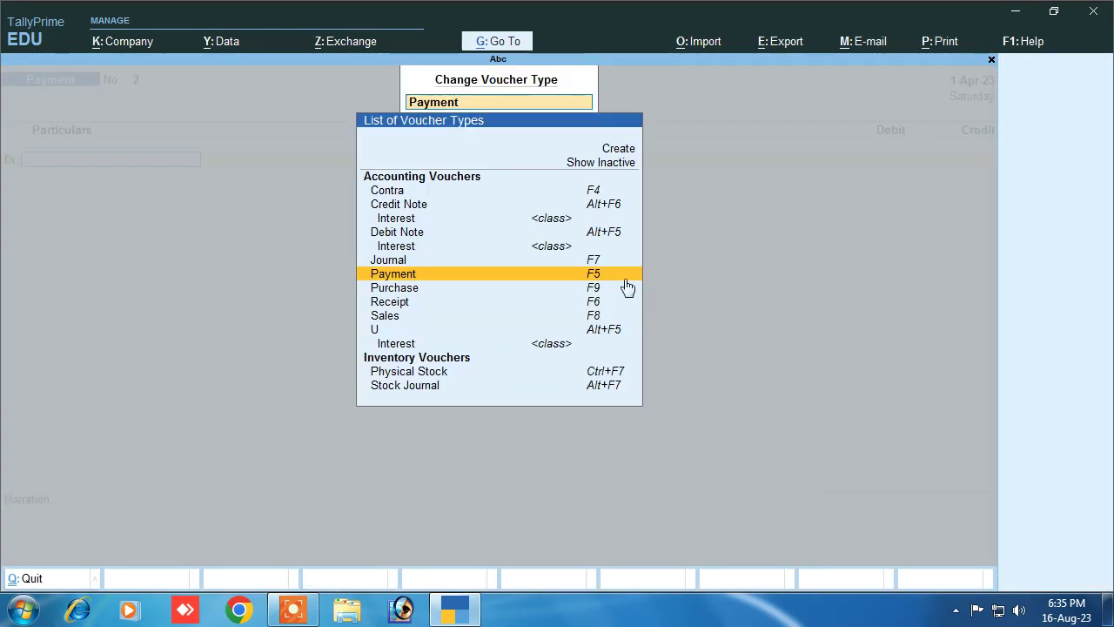
left_click(416, 233)
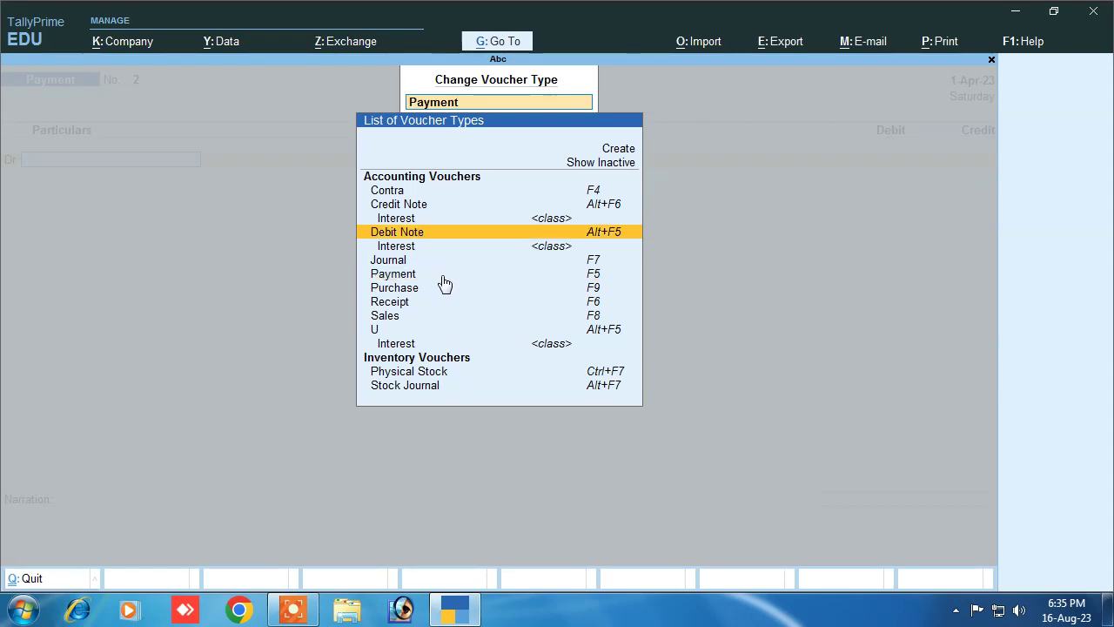
key("Return")
key("Down")
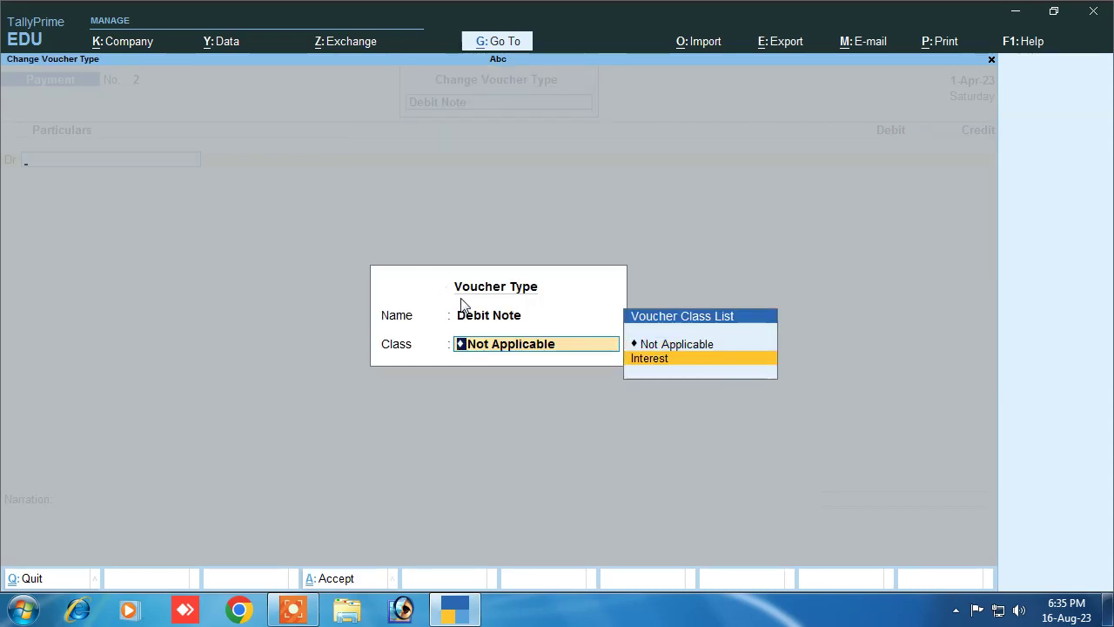
key("Return")
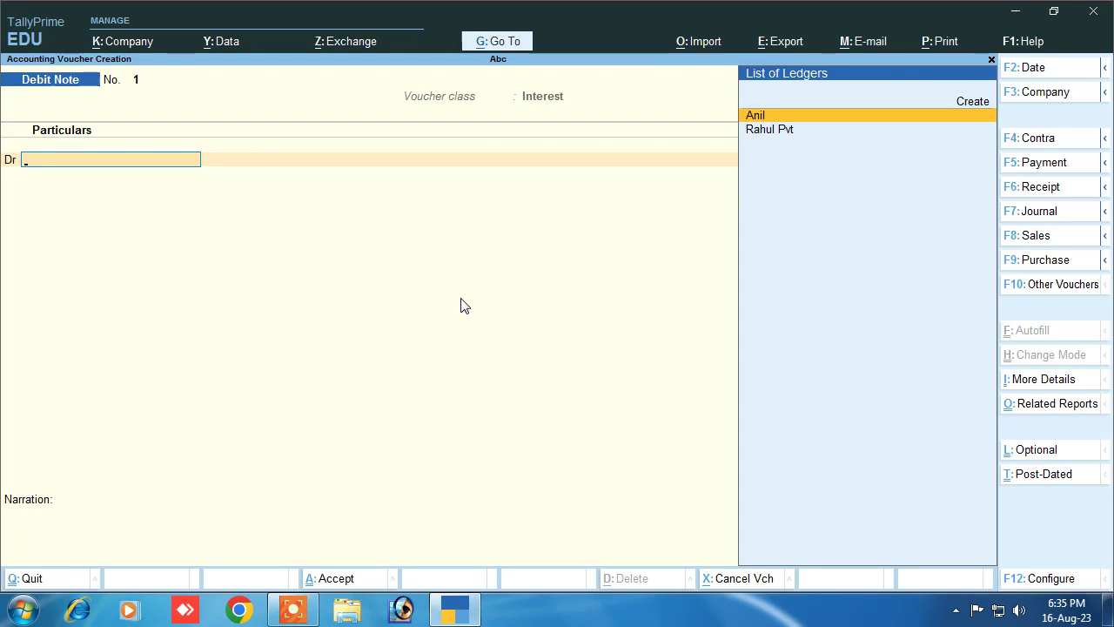
Debit the customer's ledger with the pending interest bill of 4,106.67 and accept the default party details
key("Return")
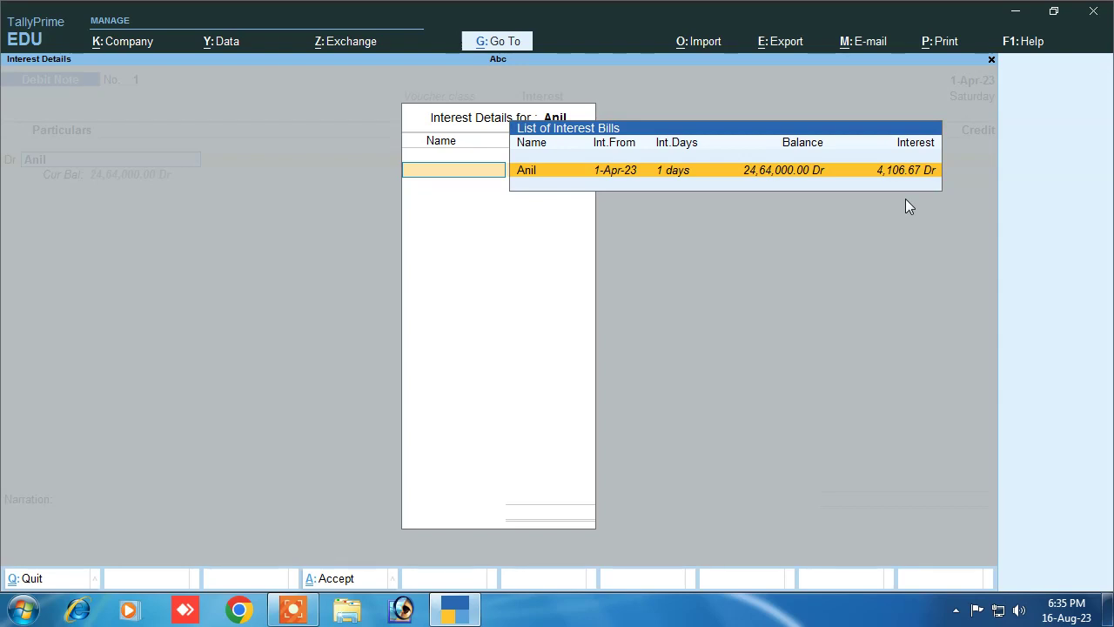
key("Return")
key("Return")
key("Return")
key("Return")
key("Return")
key("Return")
key("Return")
key("Return")
key("Return")
key("Return")
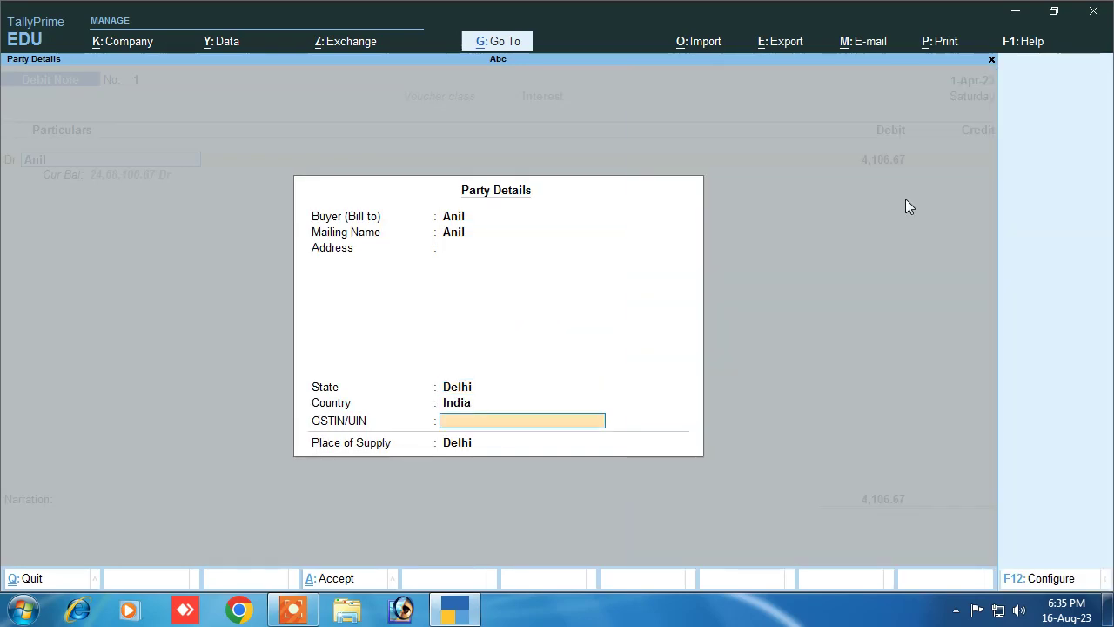
key("Return")
key("Return")
key("Return")
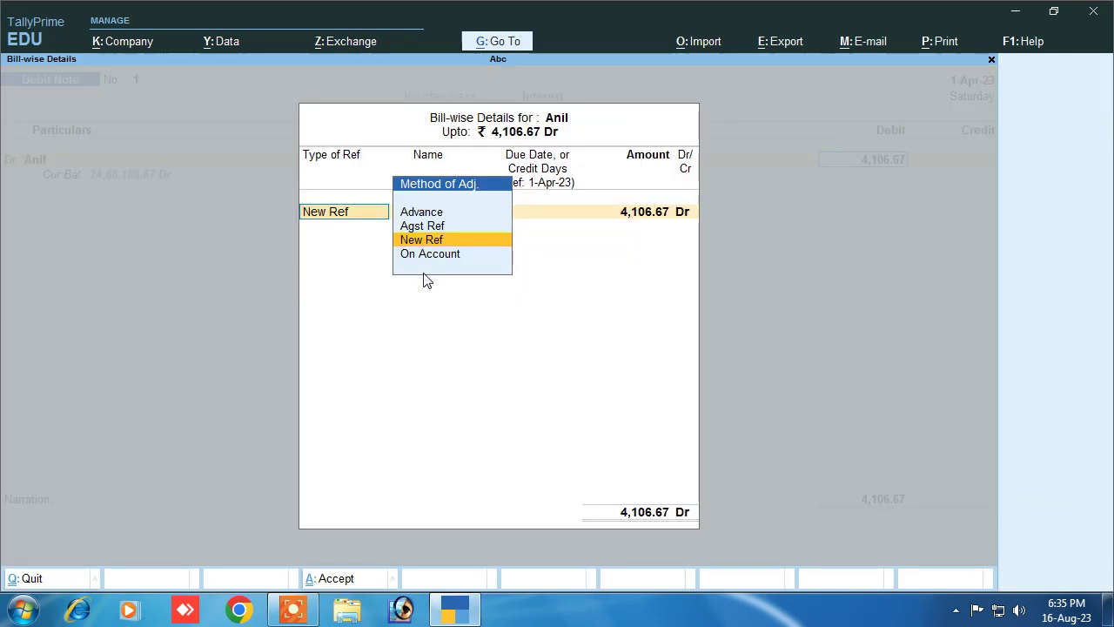
Allocate the 4,106.67 as a New Ref named with the customer's name plus Int, keeping interest at 5% per 30-Day Month
key("Return")
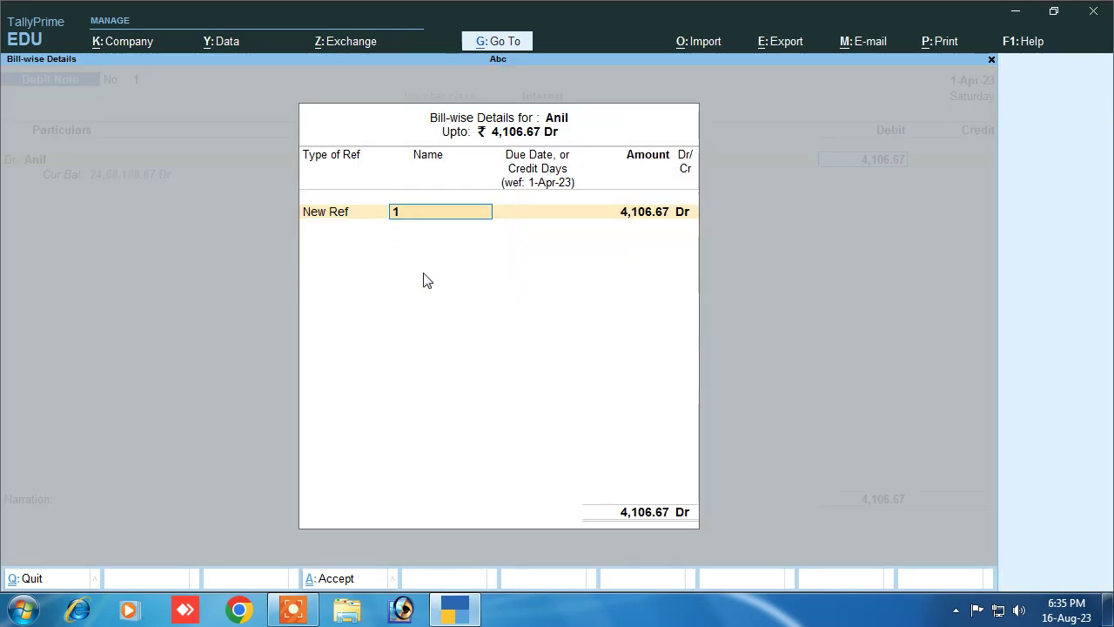
type("Anil Int")
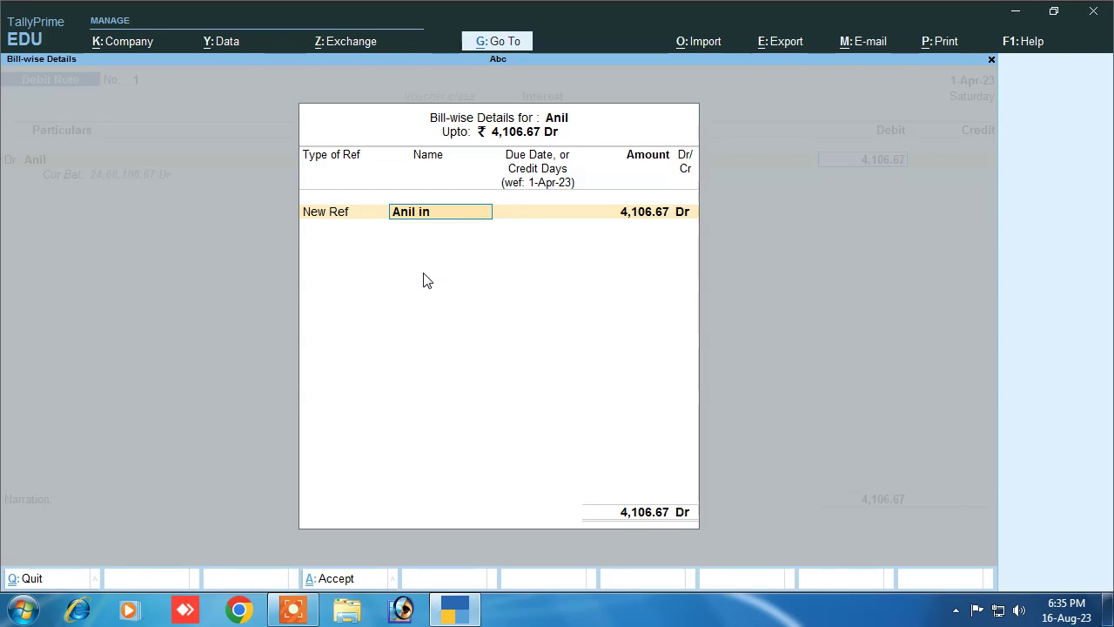
key("Return")
key("Return")
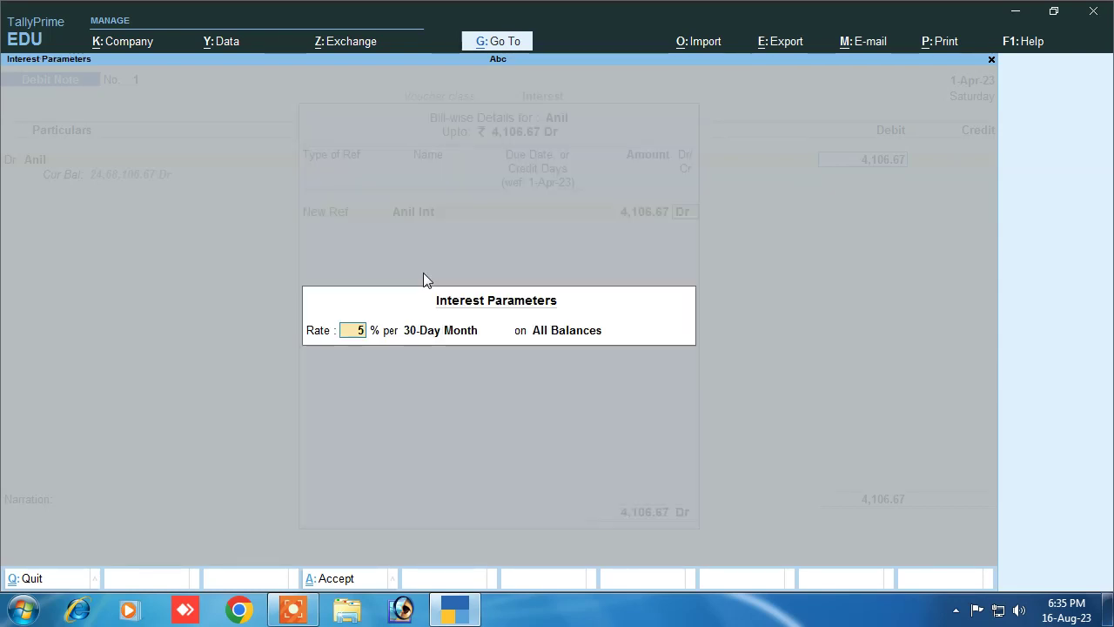
key("Return")
key("Return")
key("Return")
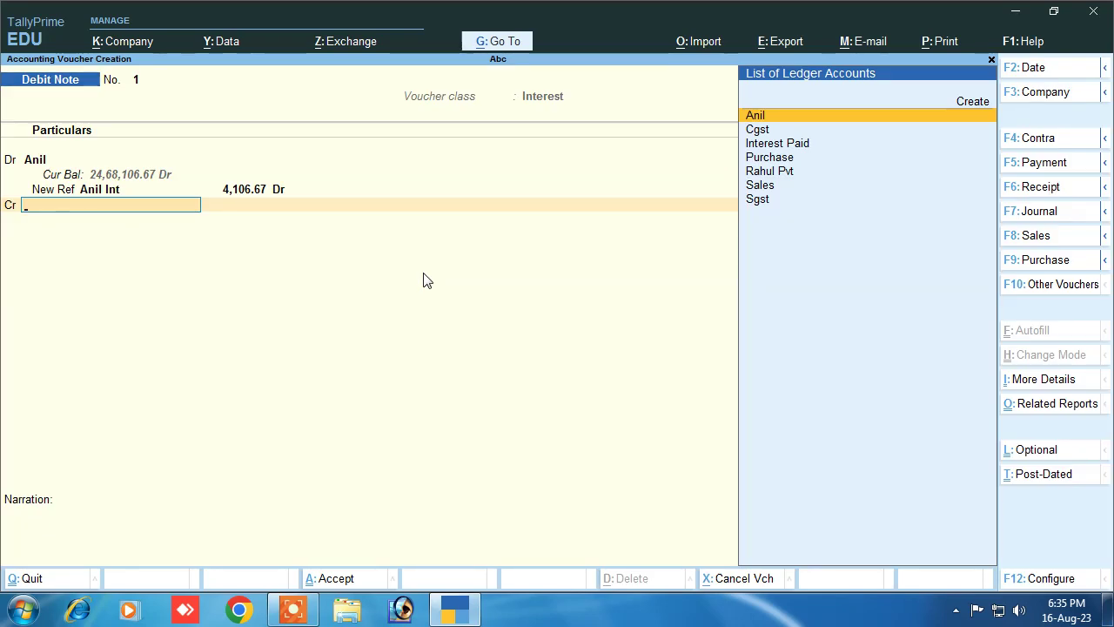
Create a credit ledger named Interest Receipt under the Indirect Incomes group
left_click(973, 102)
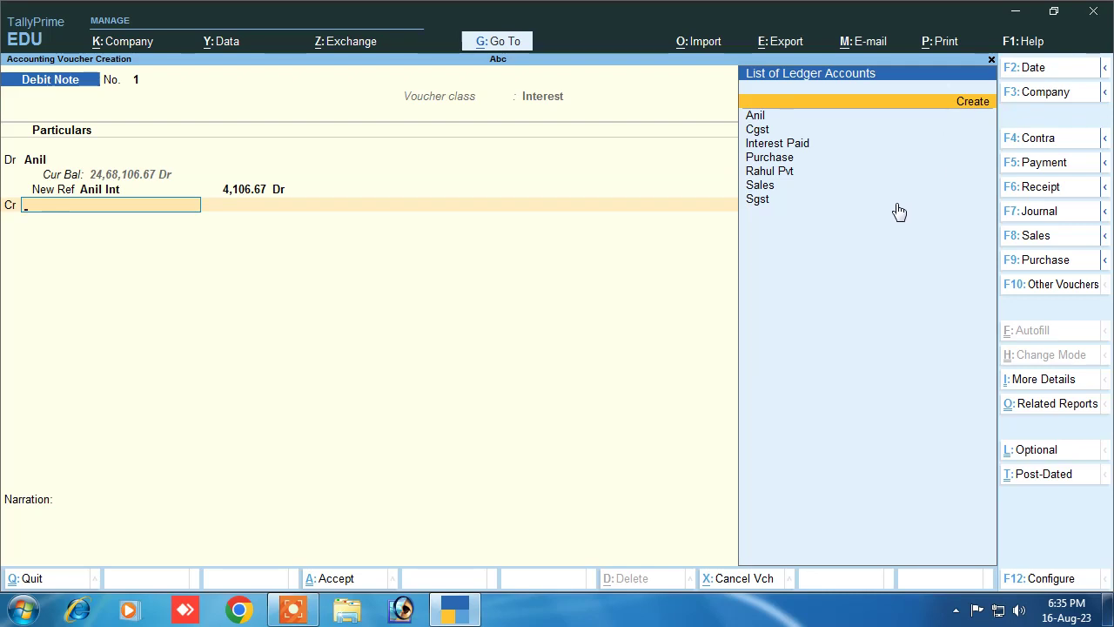
key("Return")
type("Interest Recei")
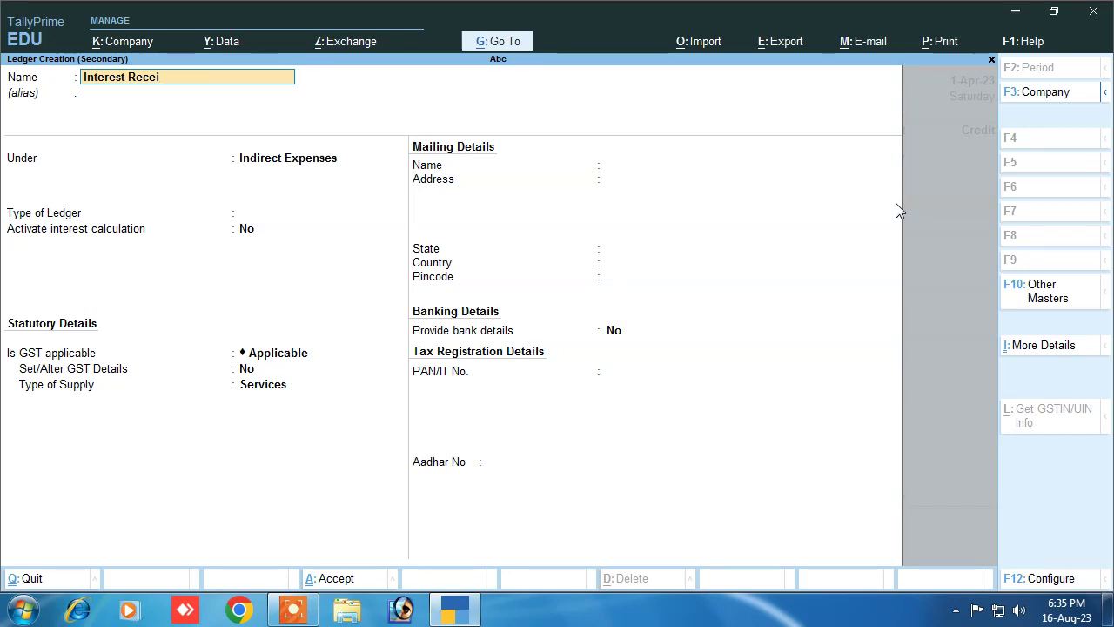
key("Return")
key("Return")
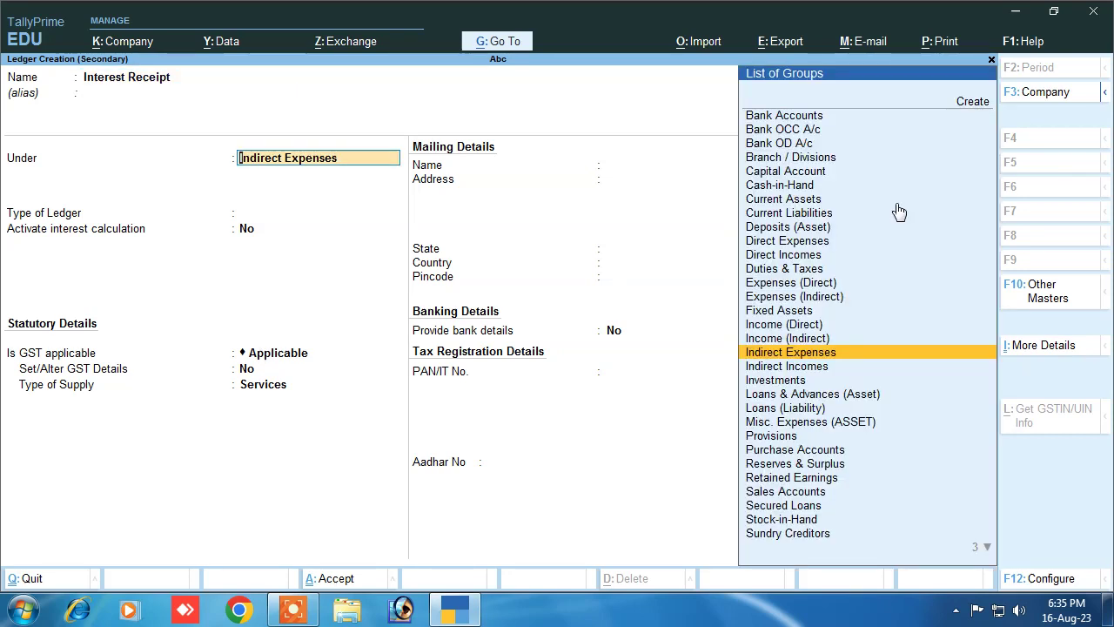
type("I")
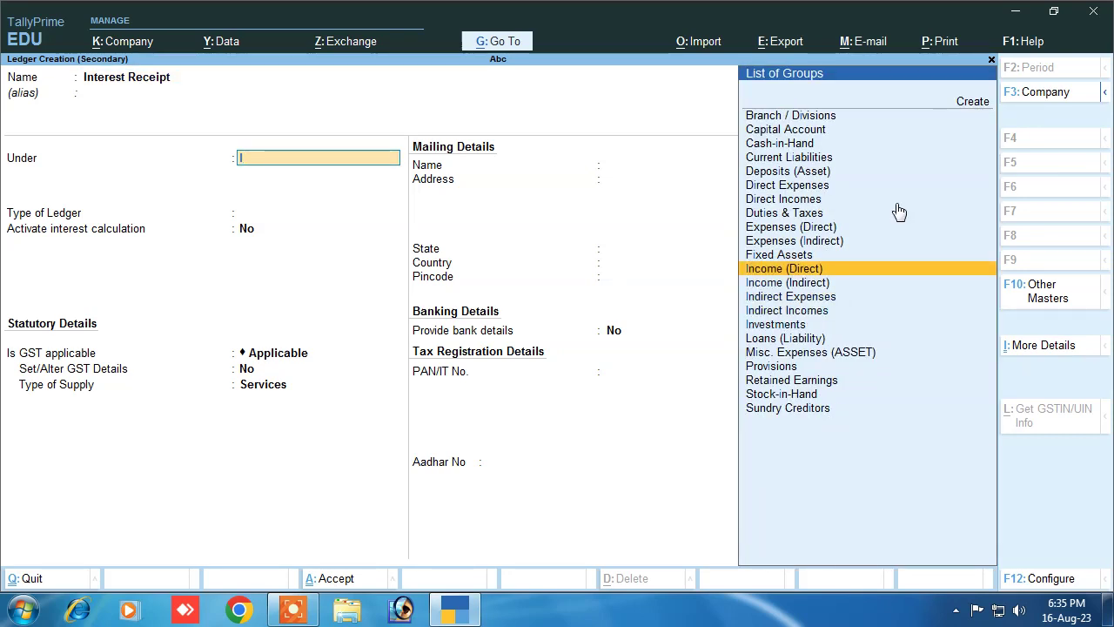
key("Down")
key("Down")
key("Down")
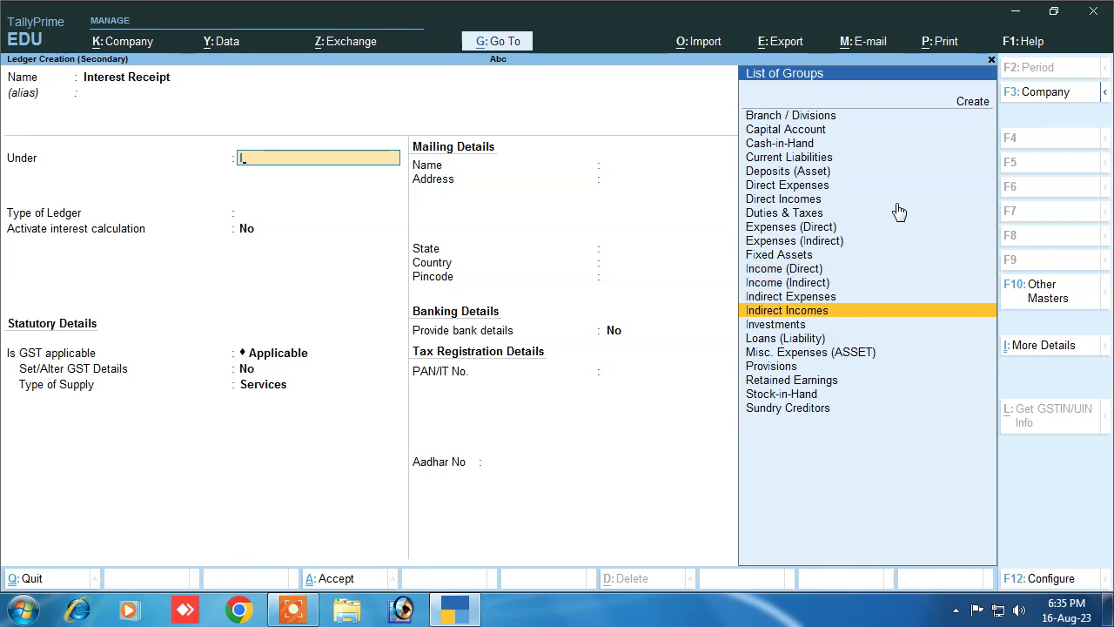
key("Return")
Set the Interest Receipt ledger's type, GST applicability and assessable value inclusion to Not Applicable, leaving interest calculation at No
key("Return")
key("Return")
key("Return")
key("Up")
key("Down")
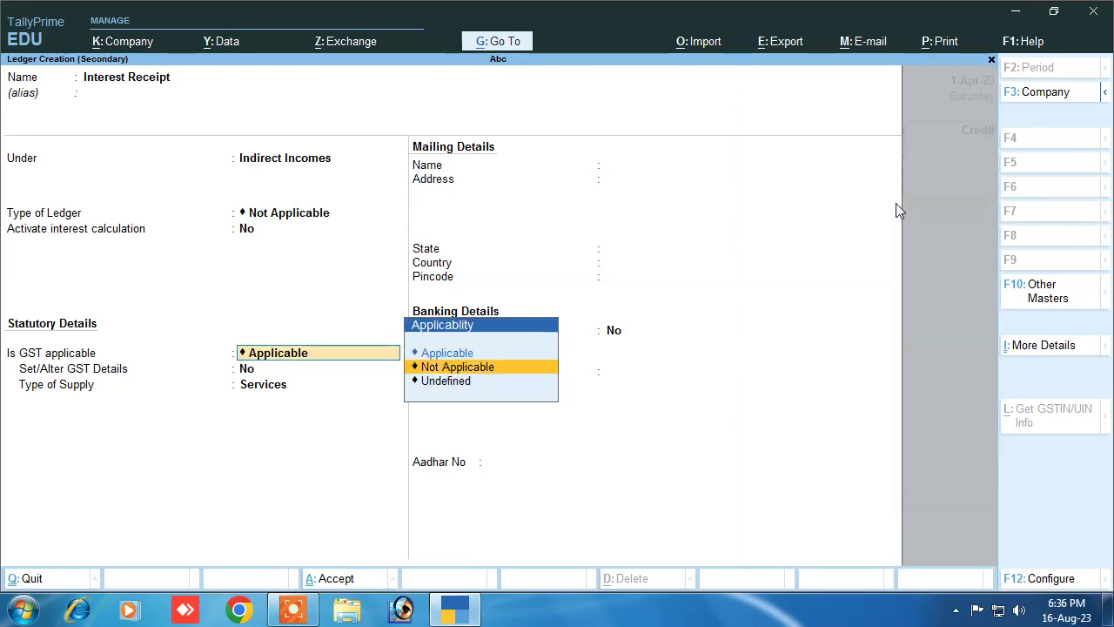
key("Return")
key("Return")
key("Return")
key("Return")
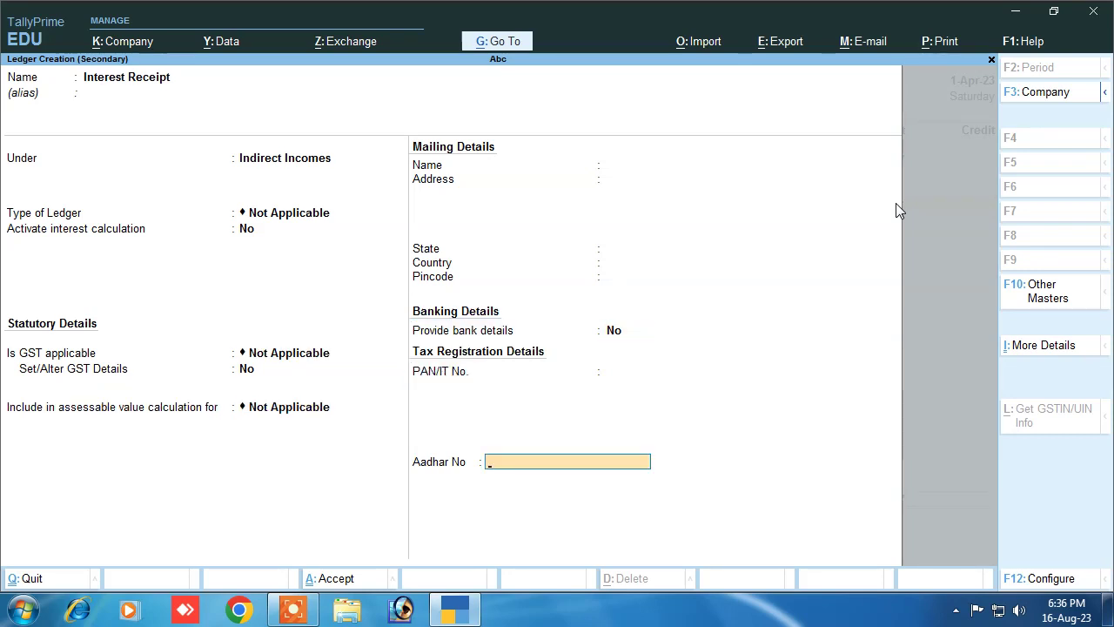